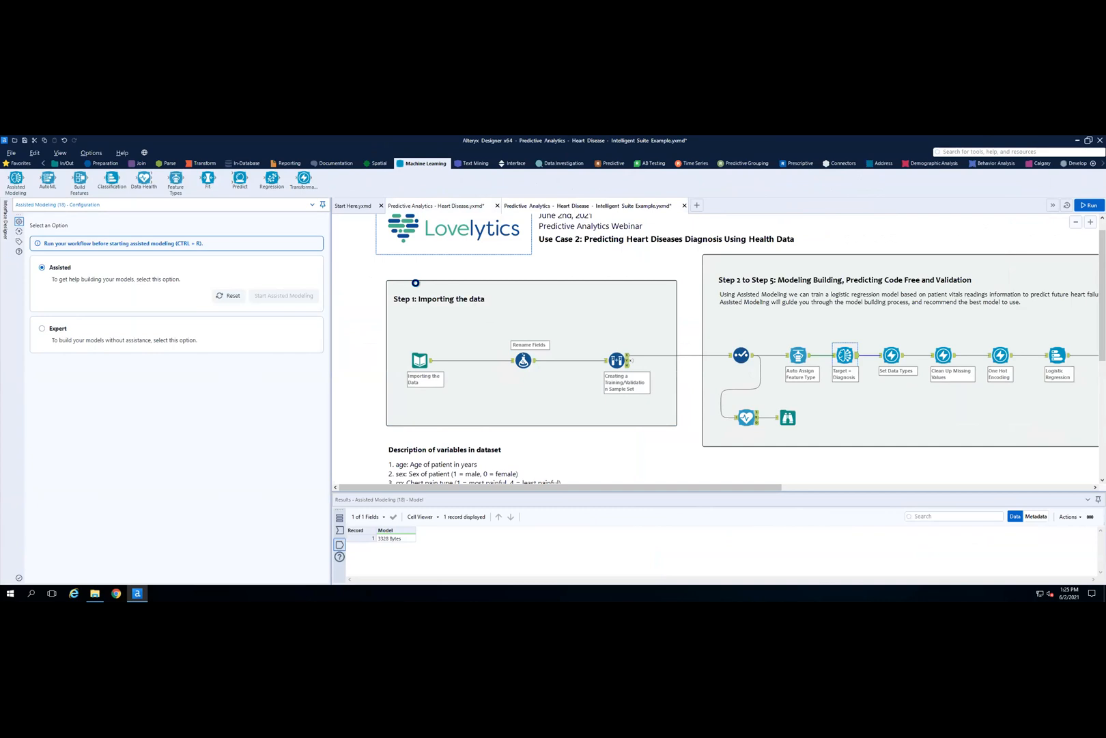
# - Switch to the Predictive Analytics - Heart Disease.yxmd workflow and review its Step 1 section and the description of the dataset variables
pyautogui.click(464, 205)
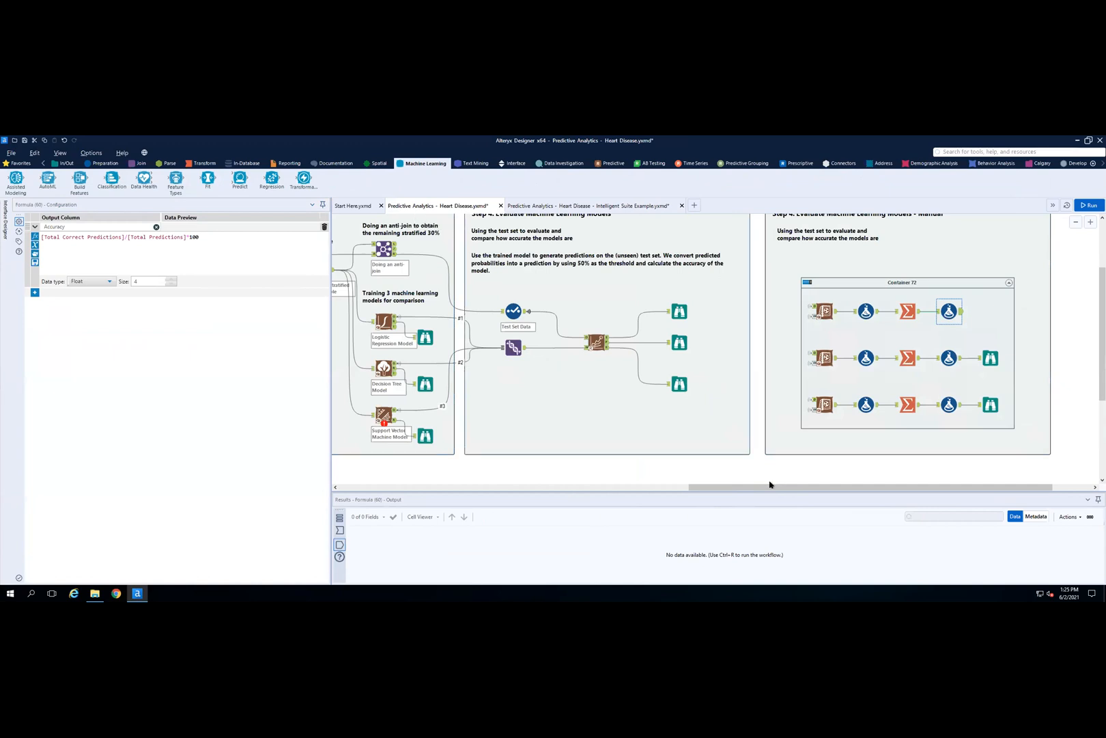
pyautogui.moveTo(717, 486); pyautogui.dragTo(636, 487)
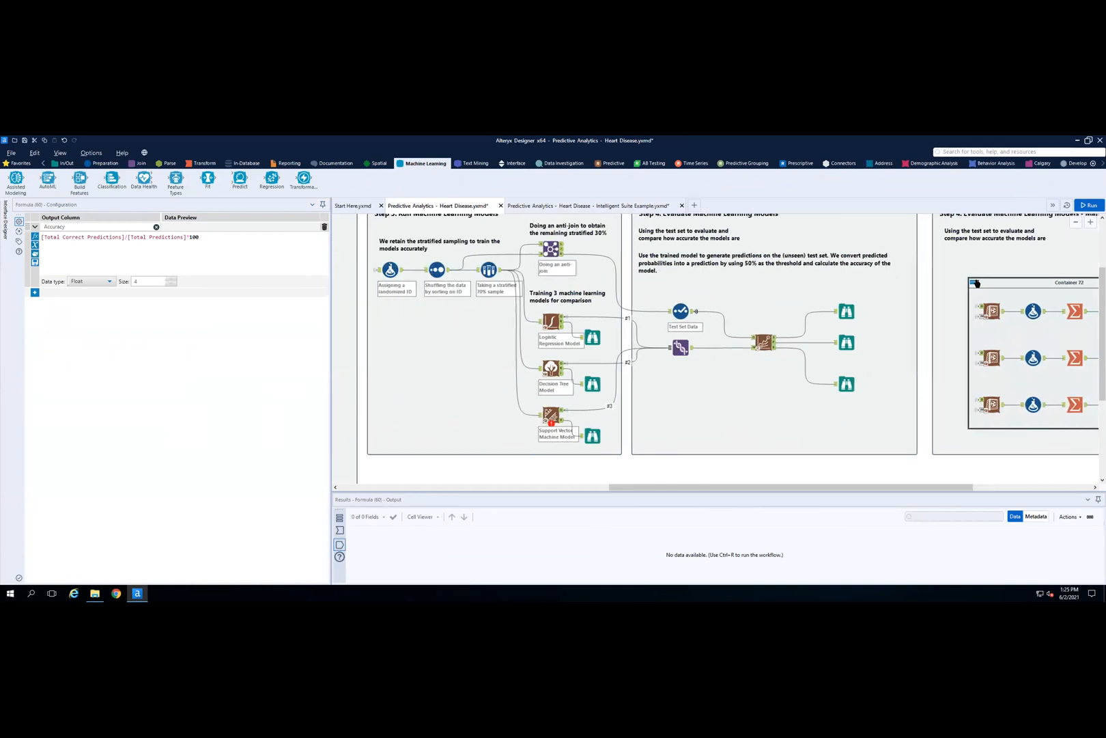
pyautogui.click(976, 282)
pyautogui.hscroll(-10, 712, 486)
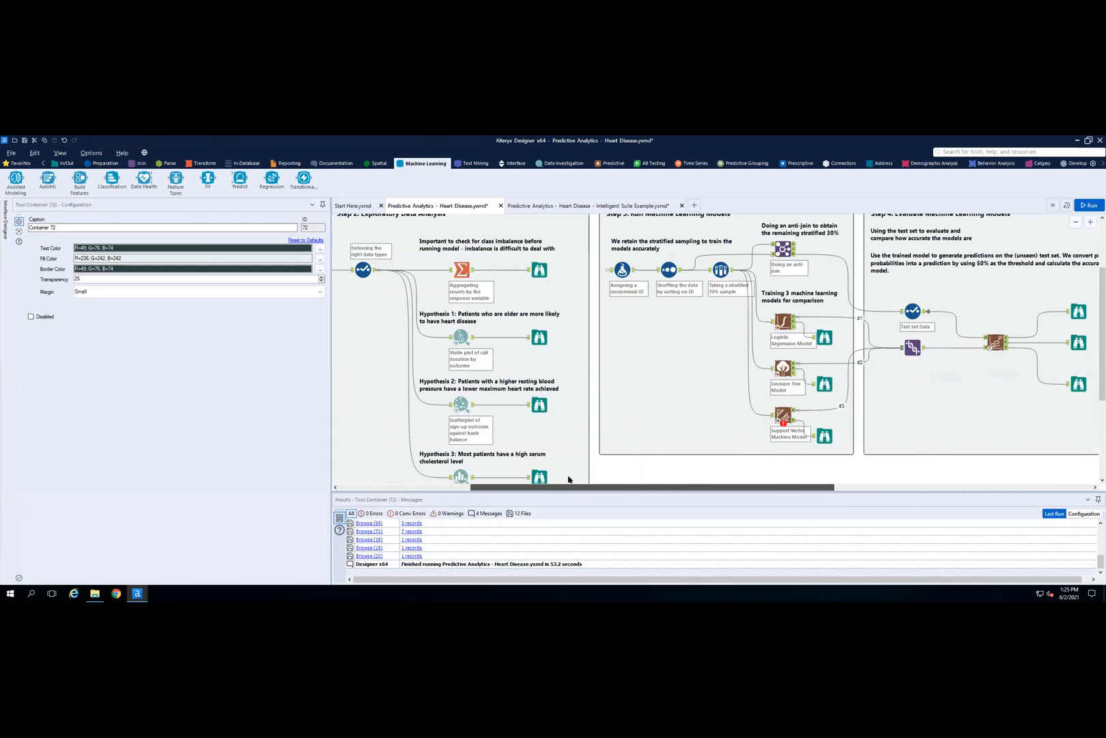
pyautogui.scroll(2, 626, 386)
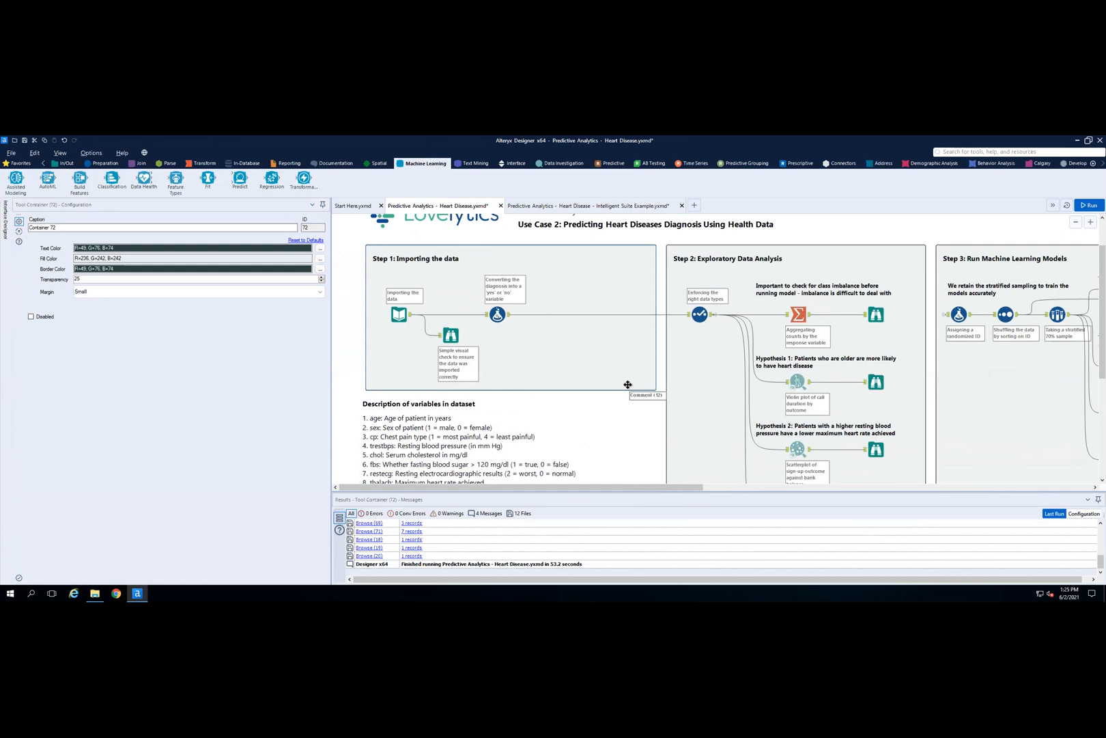
pyautogui.scroll(-3, 555, 306)
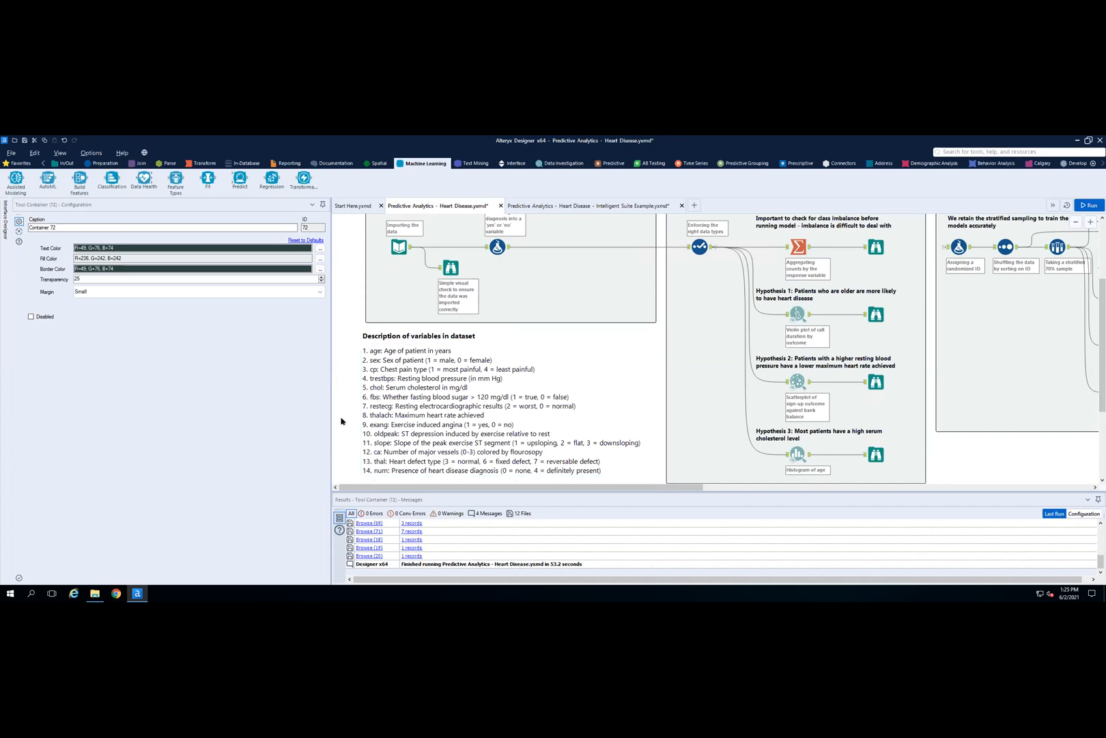
pyautogui.scroll(3, 389, 391)
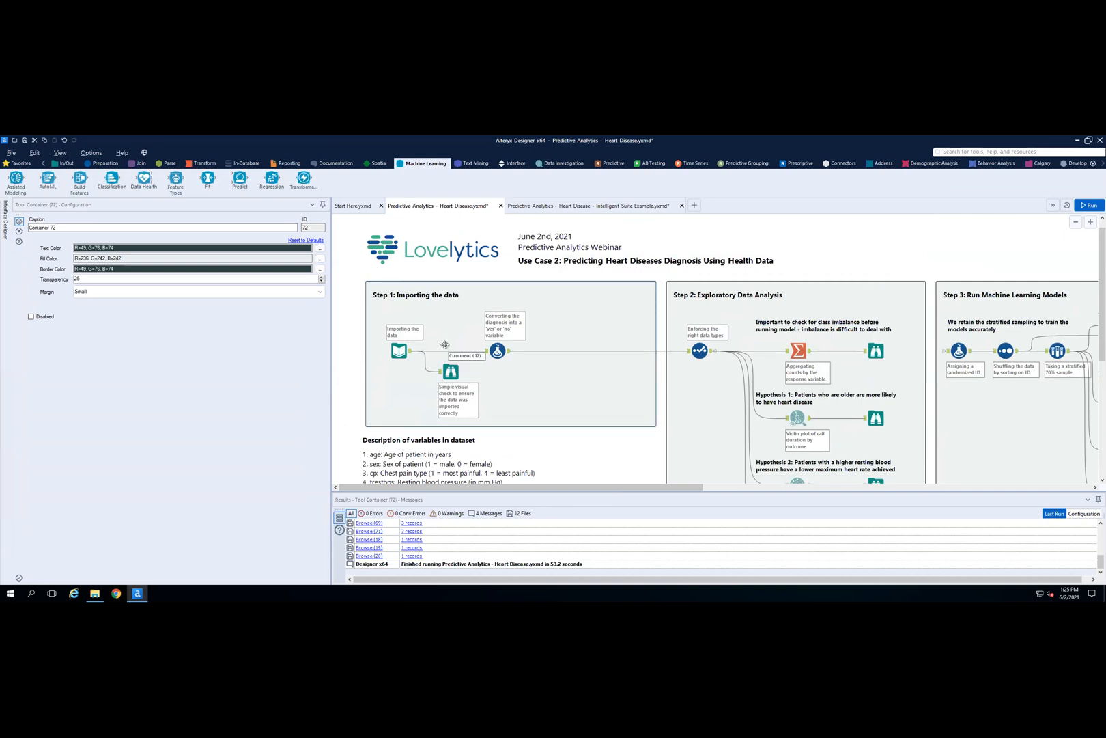
# - Inspect the imported data's input settings, the field profiles in its Browse tool and the records in an enlarged results area
pyautogui.click(400, 352)
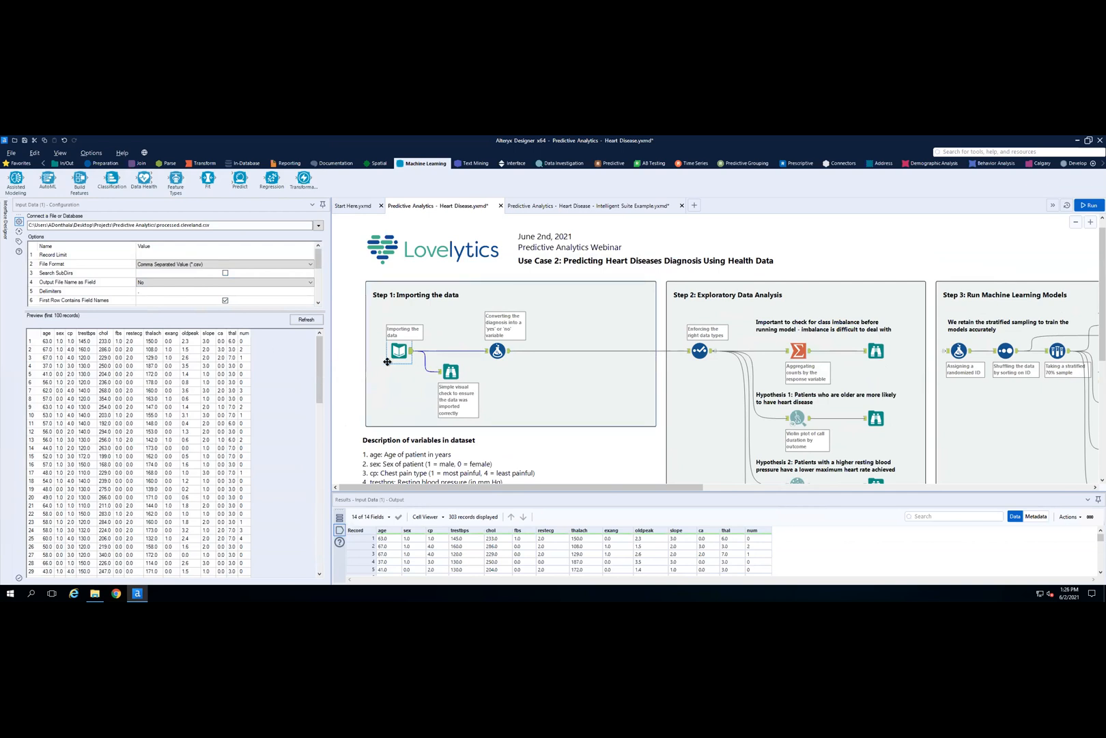
pyautogui.click(451, 372)
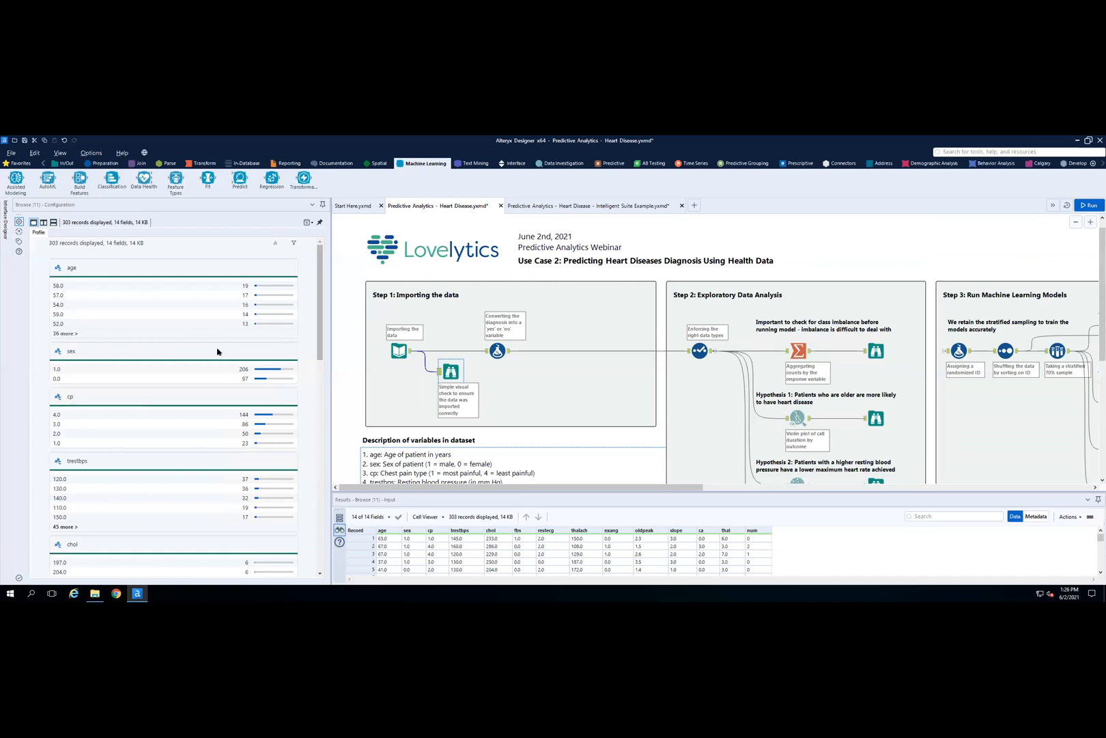
pyautogui.scroll(-1, 192, 484)
pyautogui.scroll(-5, 192, 484)
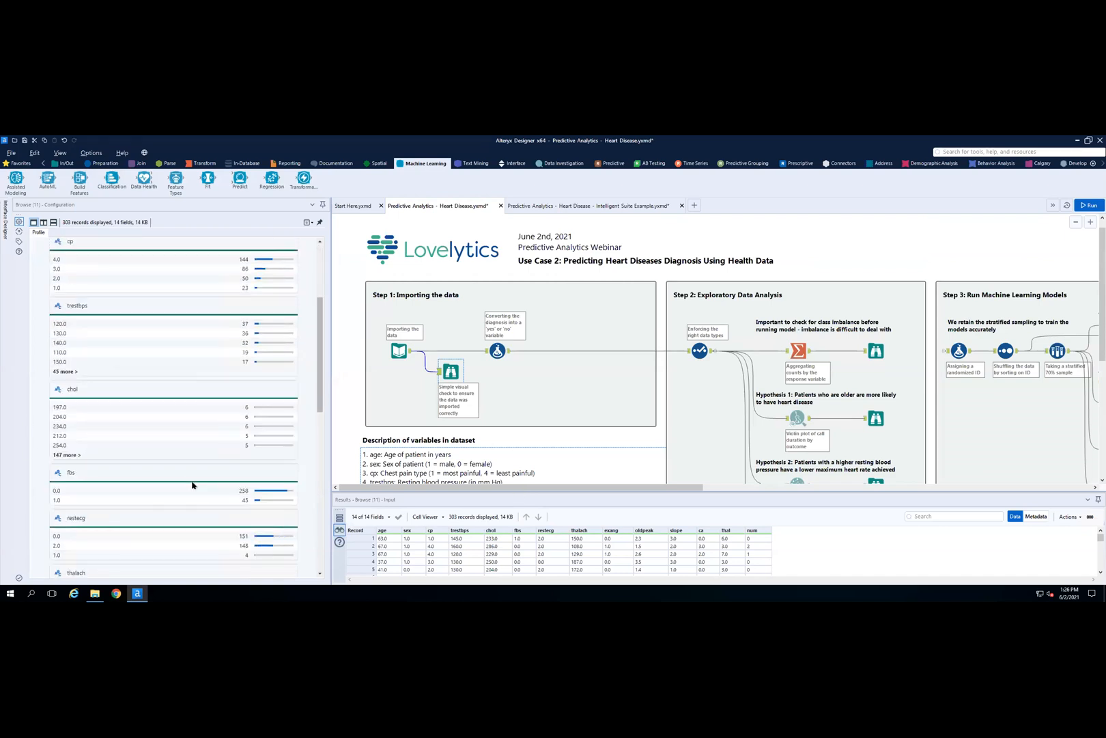
pyautogui.scroll(-7, 220, 470)
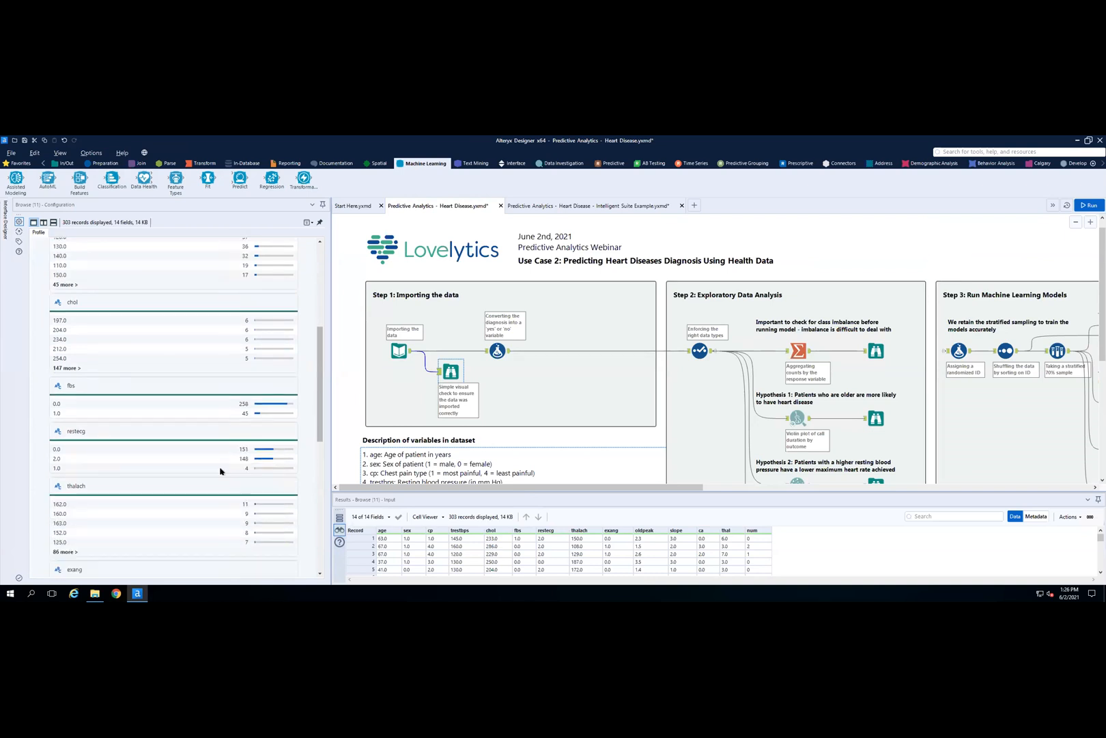
pyautogui.scroll(-1, 228, 449)
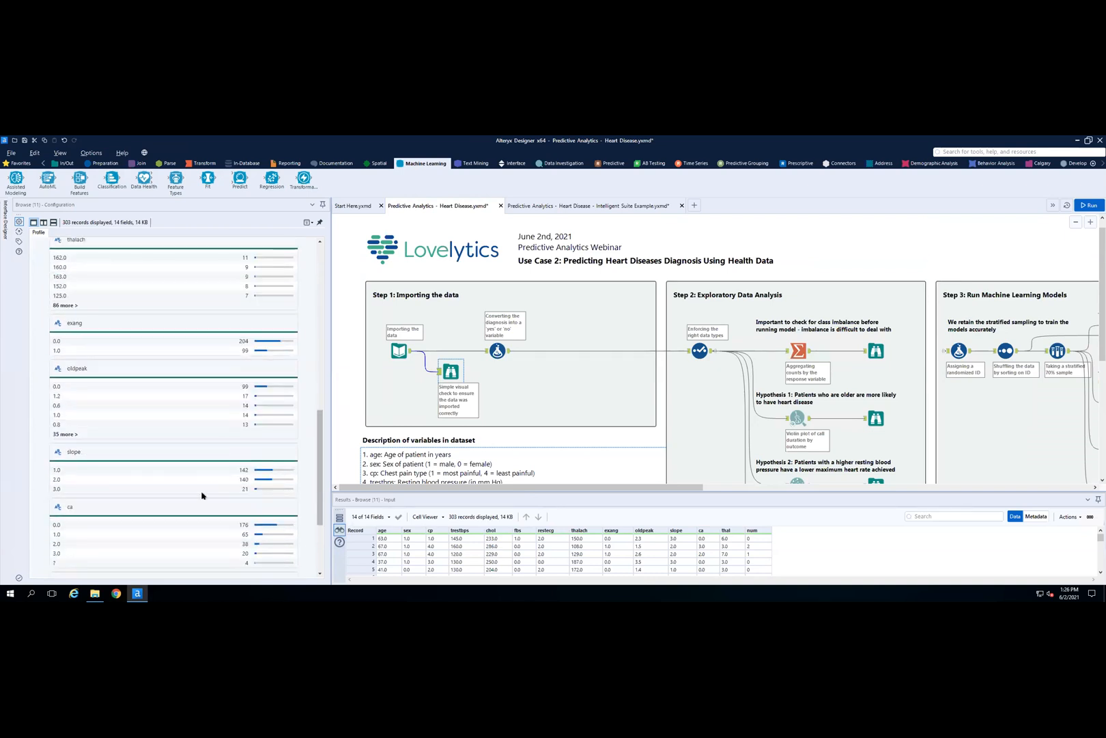
pyautogui.scroll(-1, 193, 524)
pyautogui.scroll(1, 195, 523)
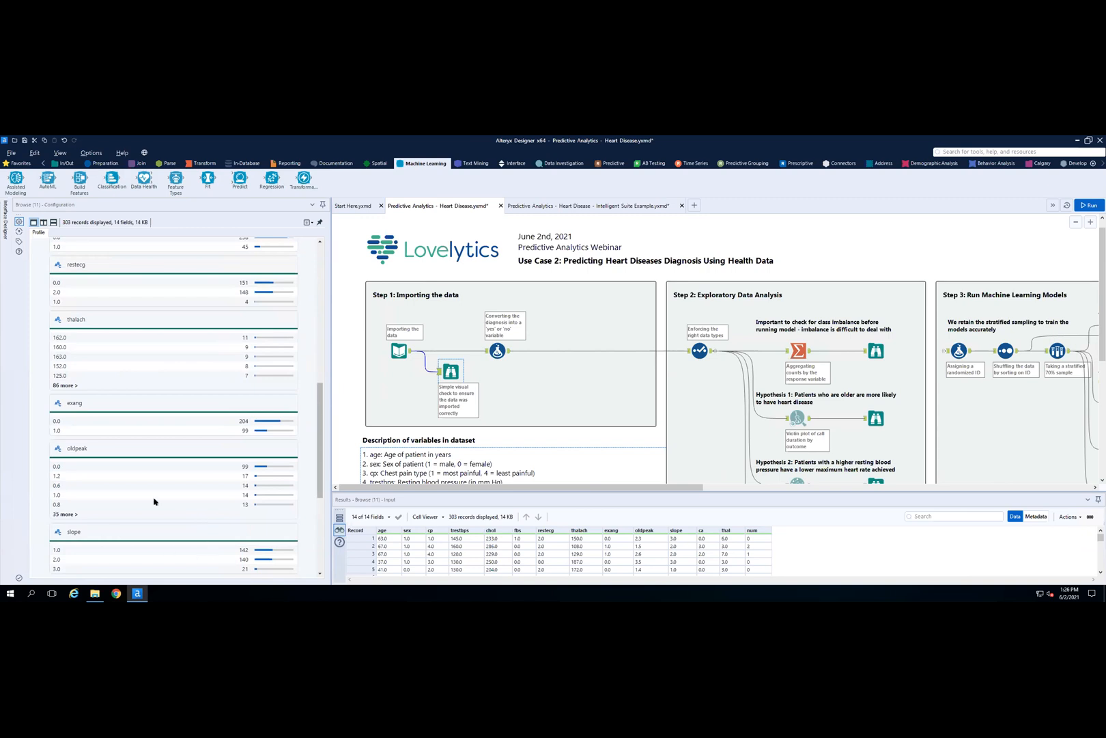
pyautogui.moveTo(323, 464); pyautogui.dragTo(314, 360)
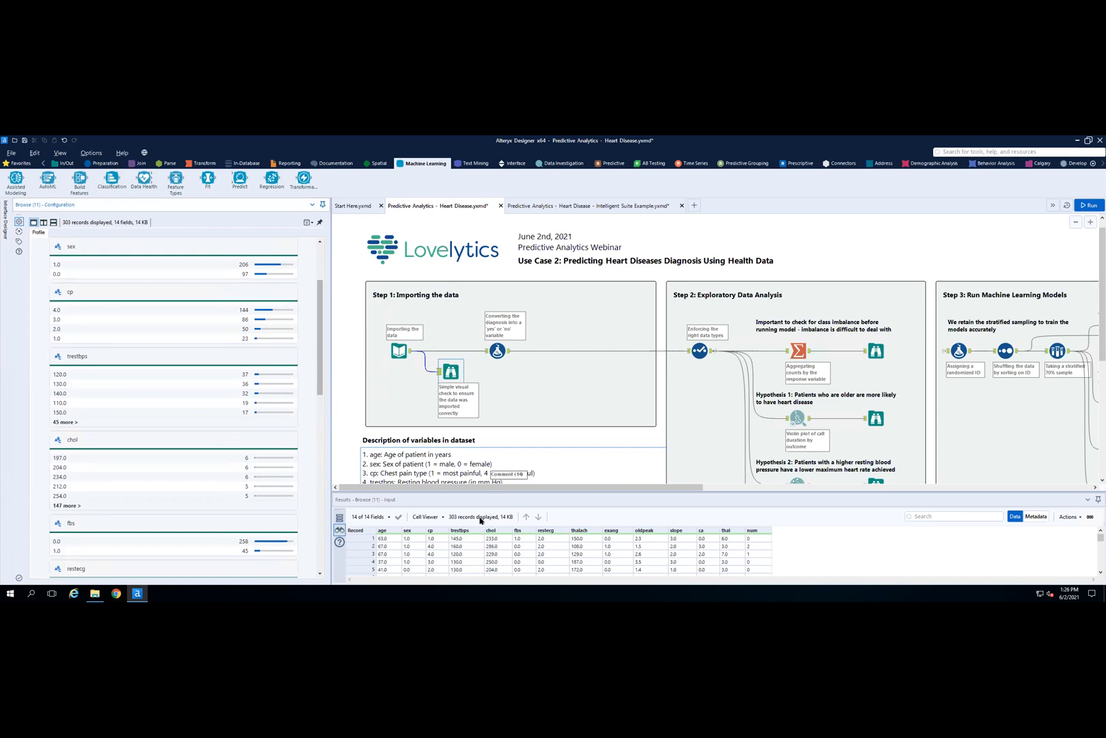
pyautogui.moveTo(555, 448); pyautogui.dragTo(555, 434)
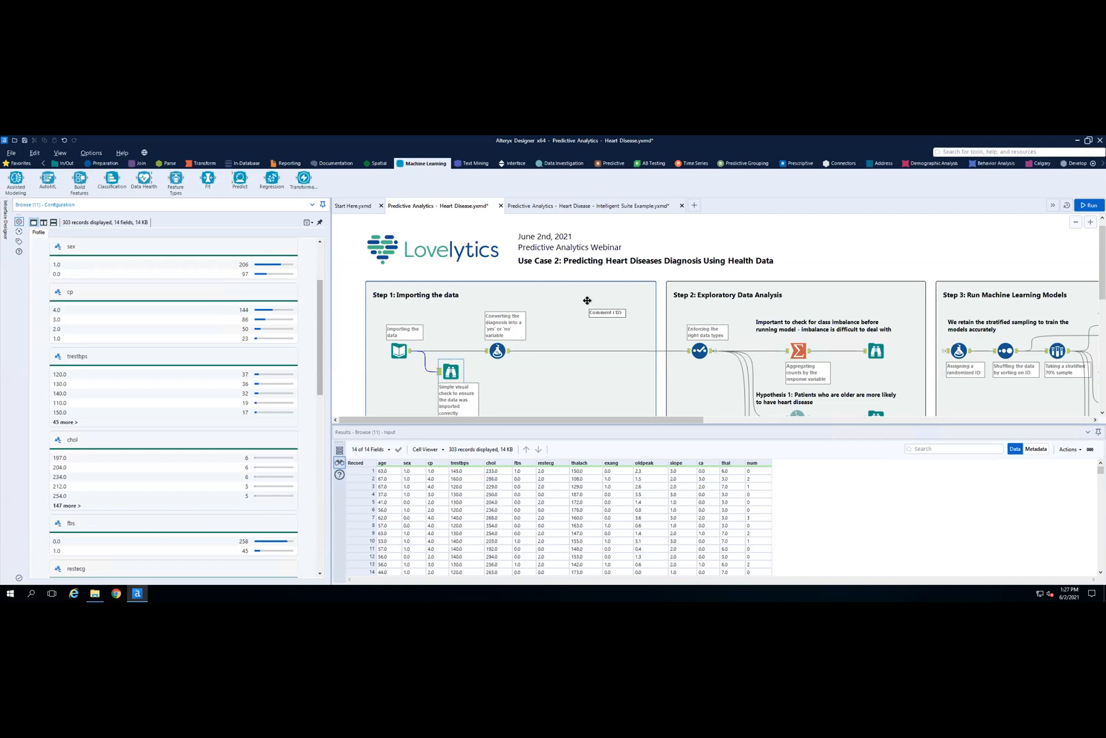
# - Show the Preparation tools, and inspect the formula converting the diagnosis to yes or no and the Select tool enforcing data types
pyautogui.click(433, 250)
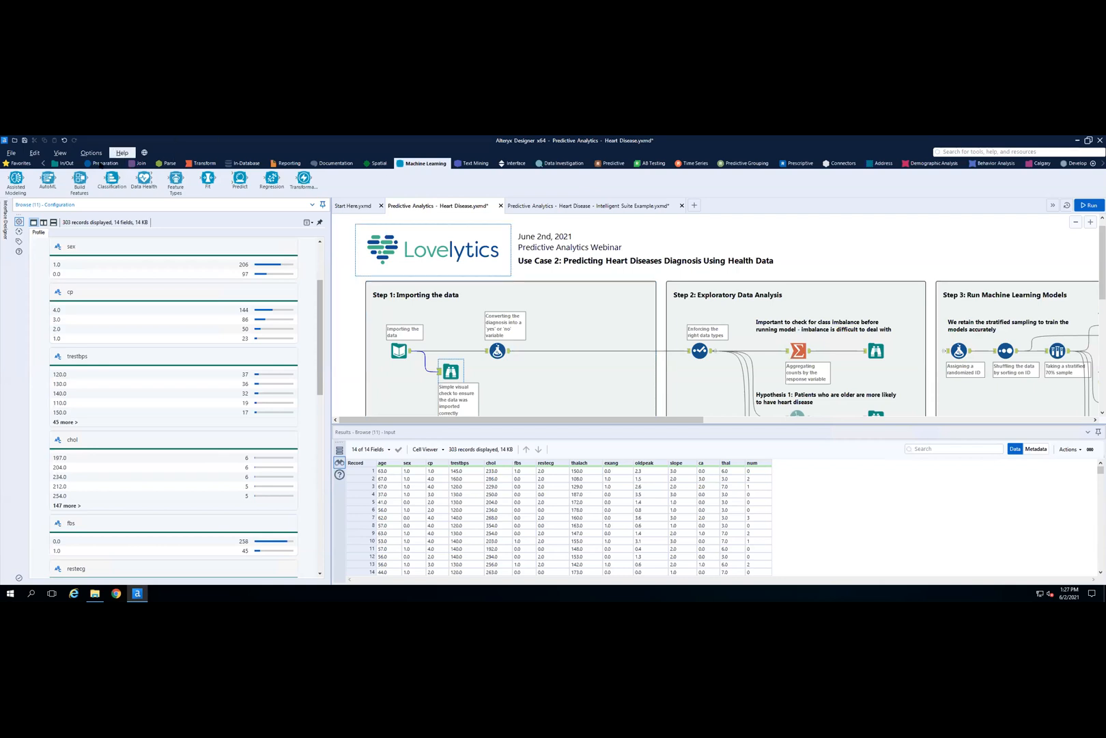
pyautogui.click(104, 164)
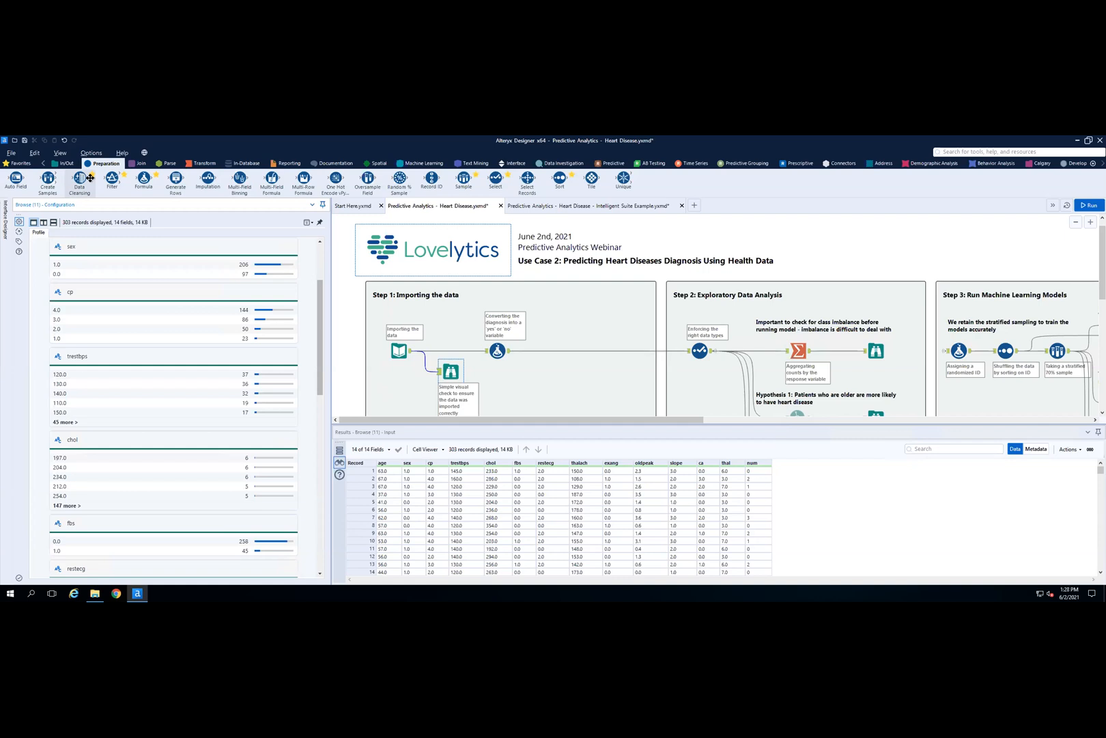
pyautogui.click(506, 352)
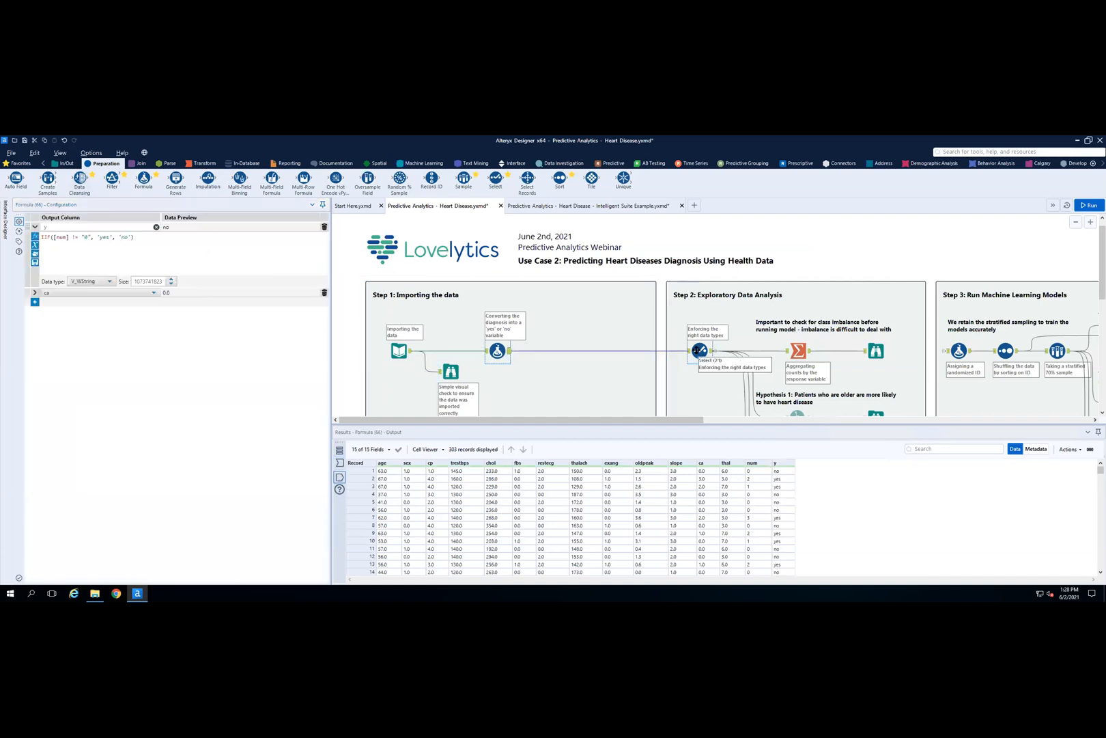
pyautogui.click(700, 351)
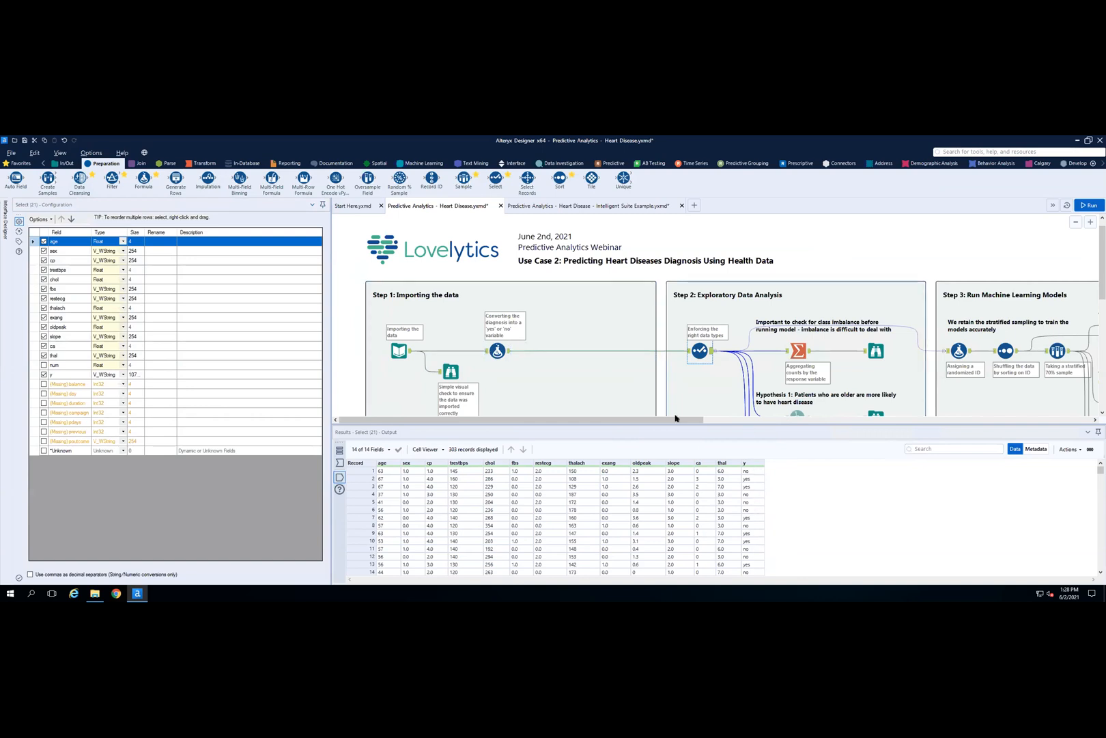
# - Enlarge the workflow canvas and inspect the Summarize tool that aggregates counts by the response variable in Step 2
pyautogui.moveTo(679, 420); pyautogui.dragTo(836, 418)
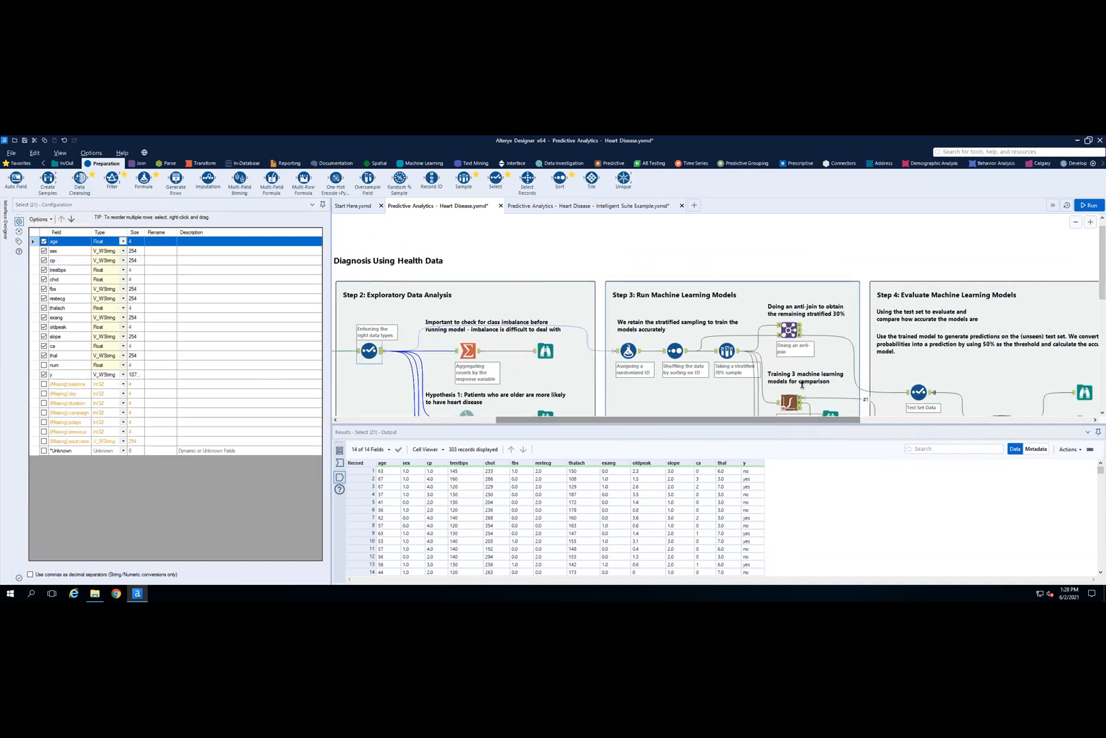
pyautogui.scroll(-2, 801, 388)
pyautogui.scroll(-1, 801, 384)
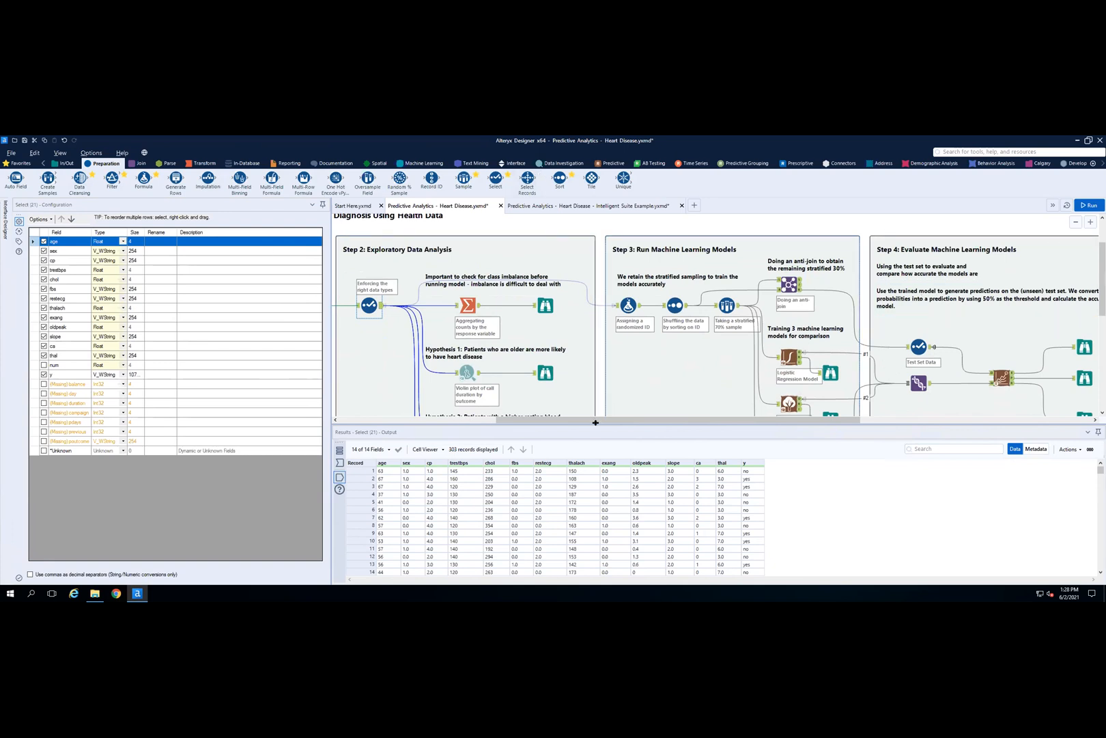
pyautogui.moveTo(595, 422); pyautogui.dragTo(567, 449)
pyautogui.scroll(-1, 373, 267)
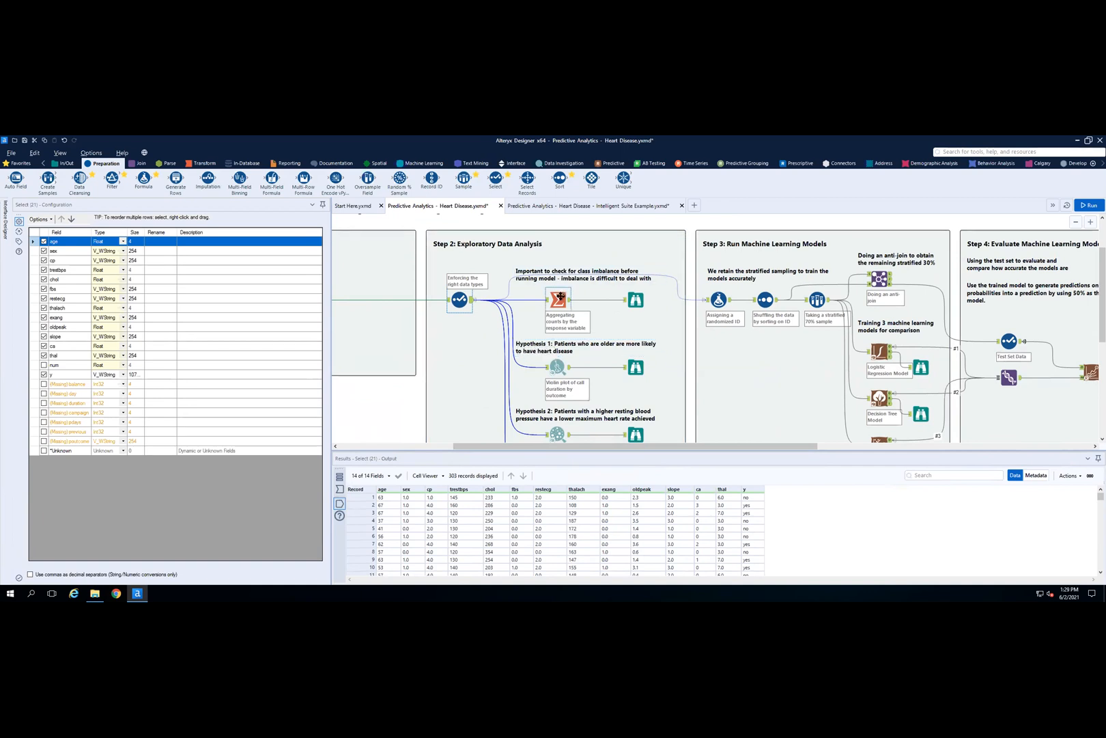
pyautogui.click(561, 297)
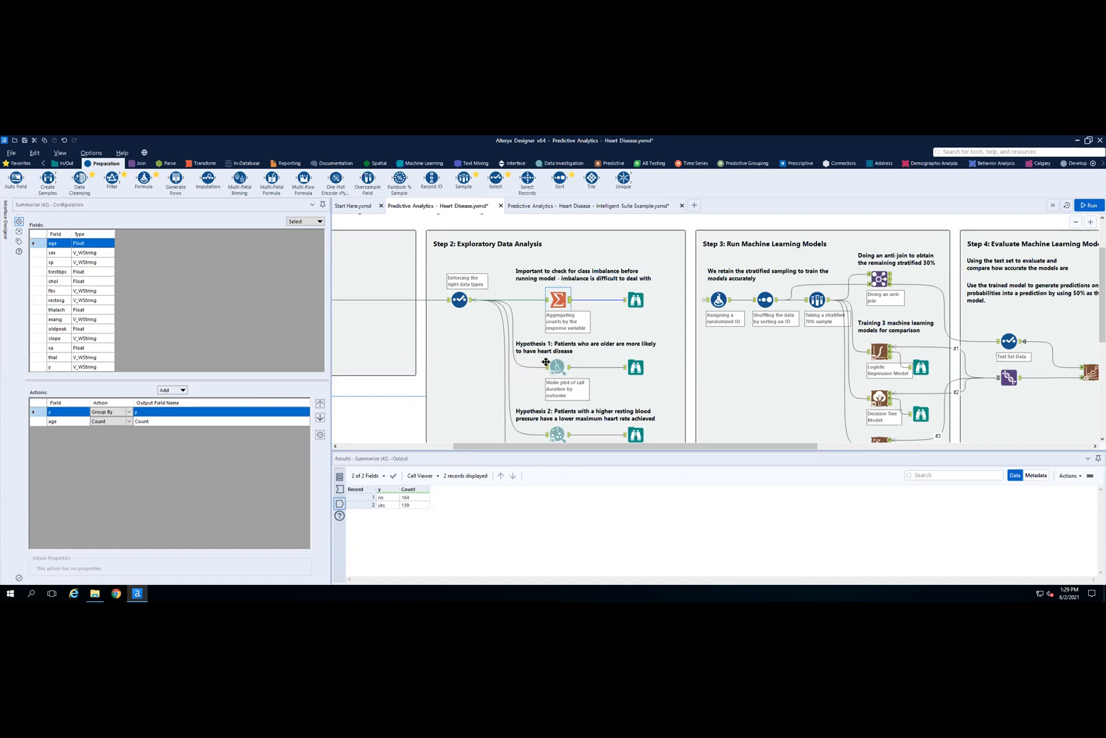
# - Show the Data Investigation tools and open the Browse output of the Hypothesis 1 violin plot
pyautogui.scroll(-1, 597, 340)
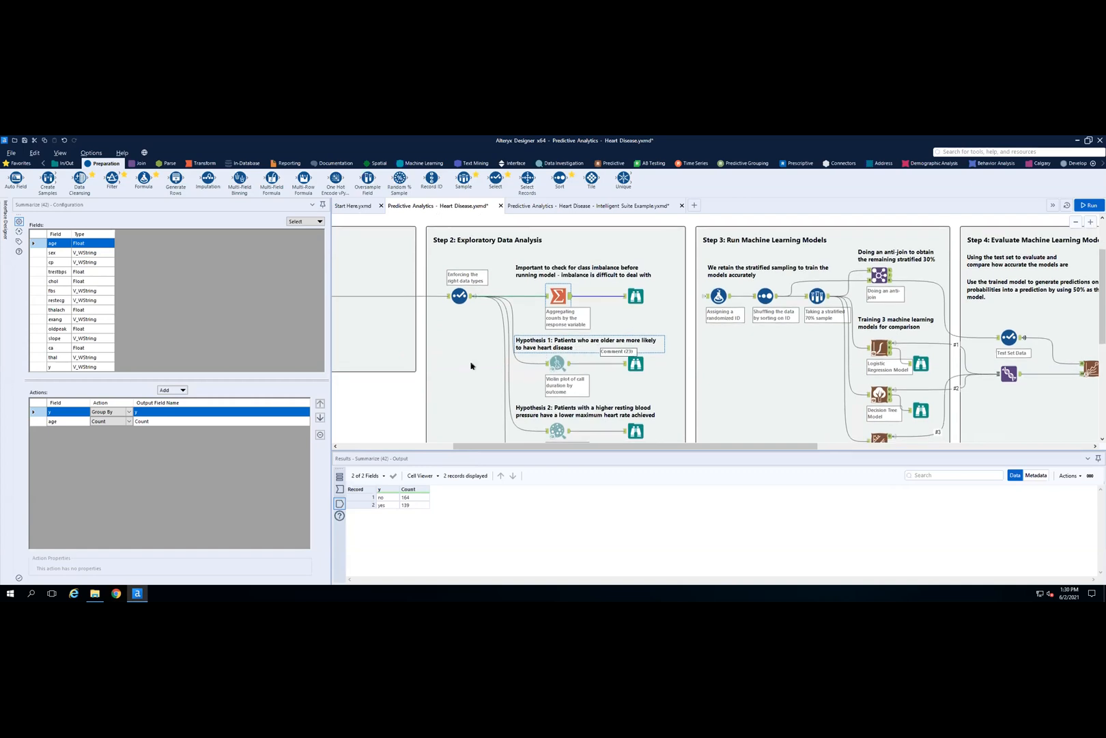
pyautogui.scroll(-1, 454, 358)
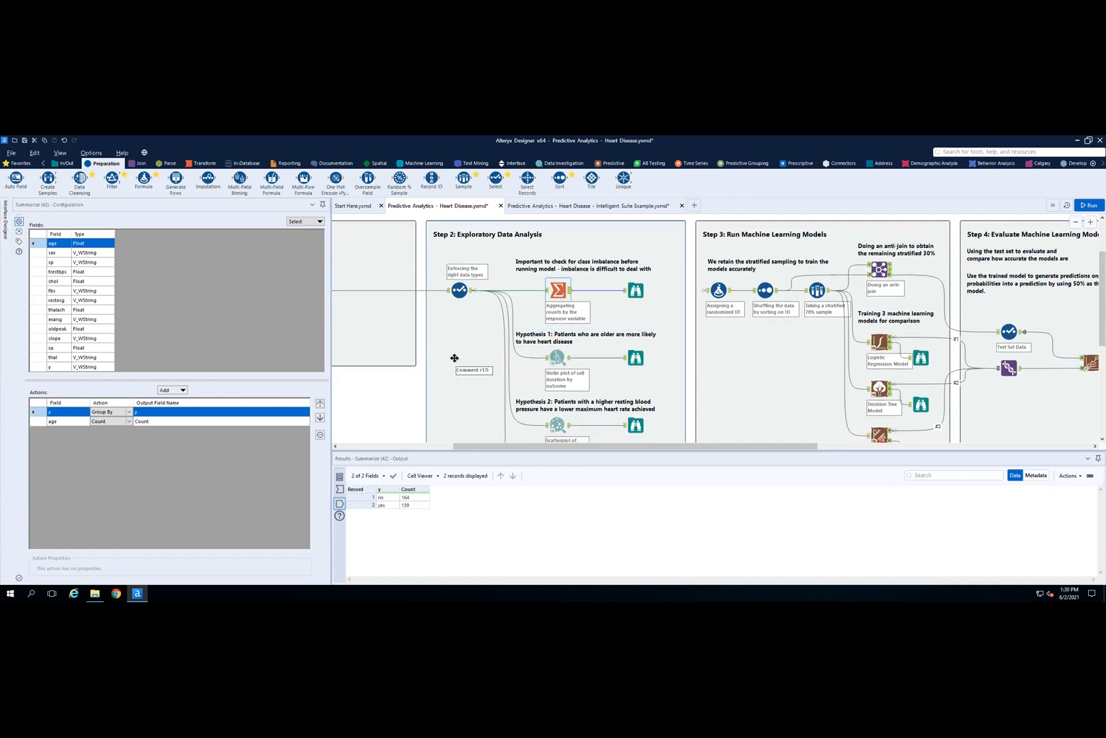
pyautogui.scroll(-3, 560, 324)
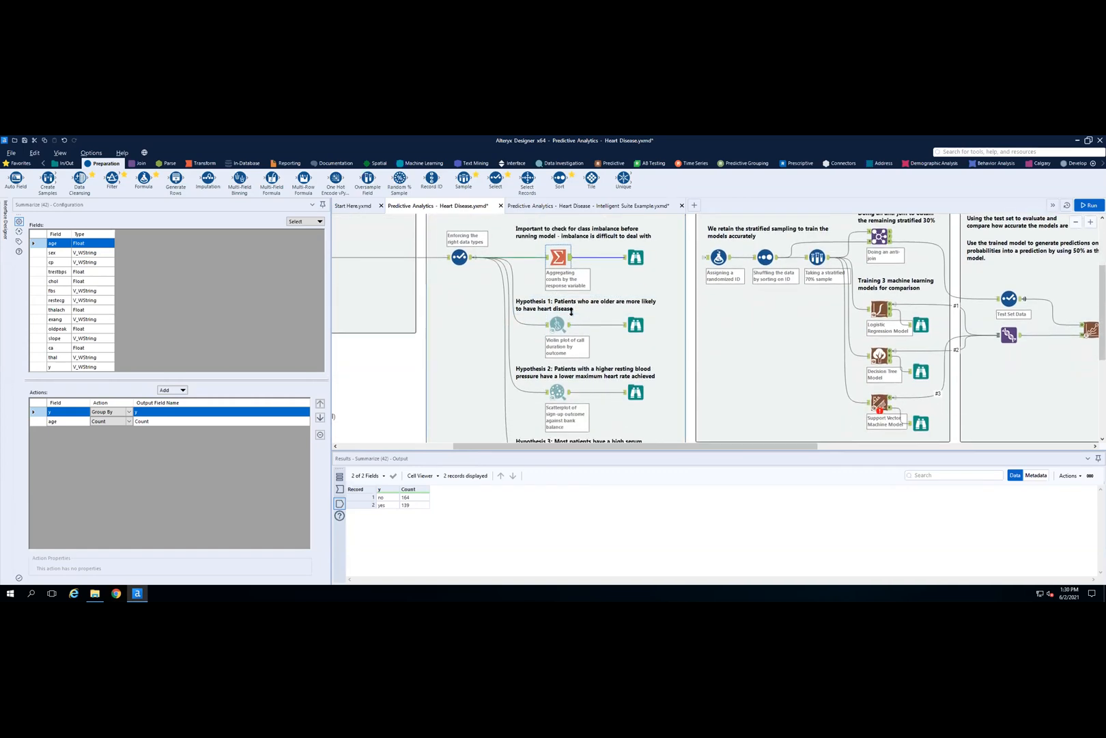
pyautogui.scroll(-1, 572, 311)
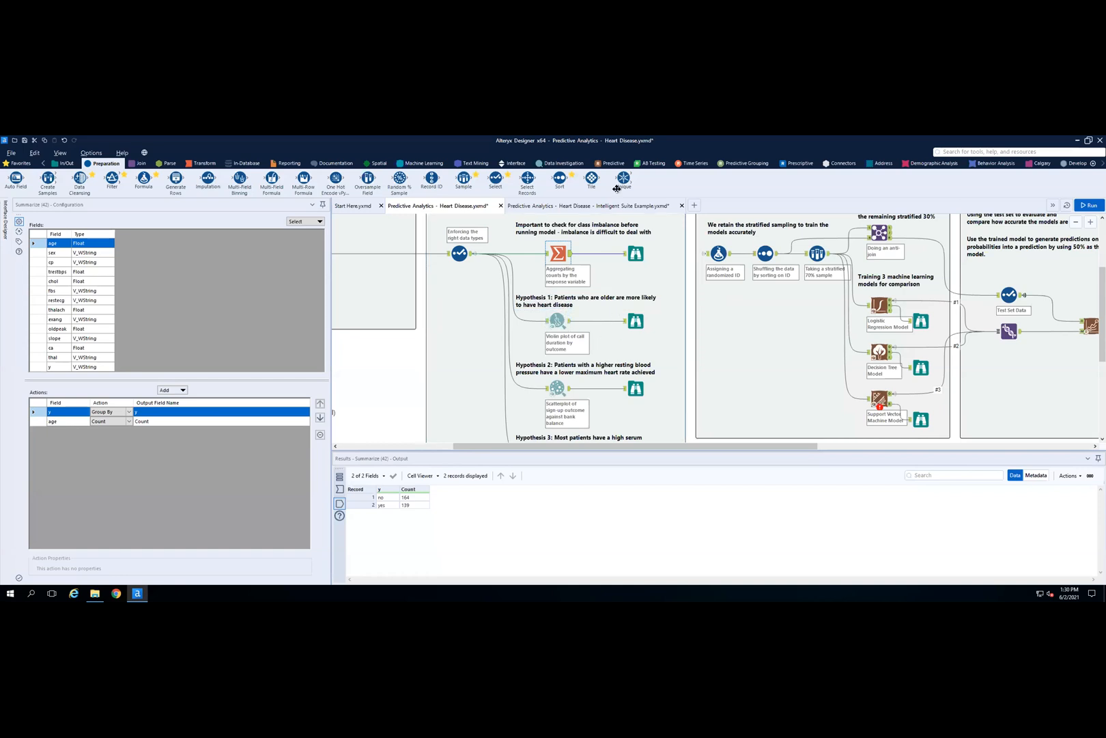
pyautogui.click(562, 163)
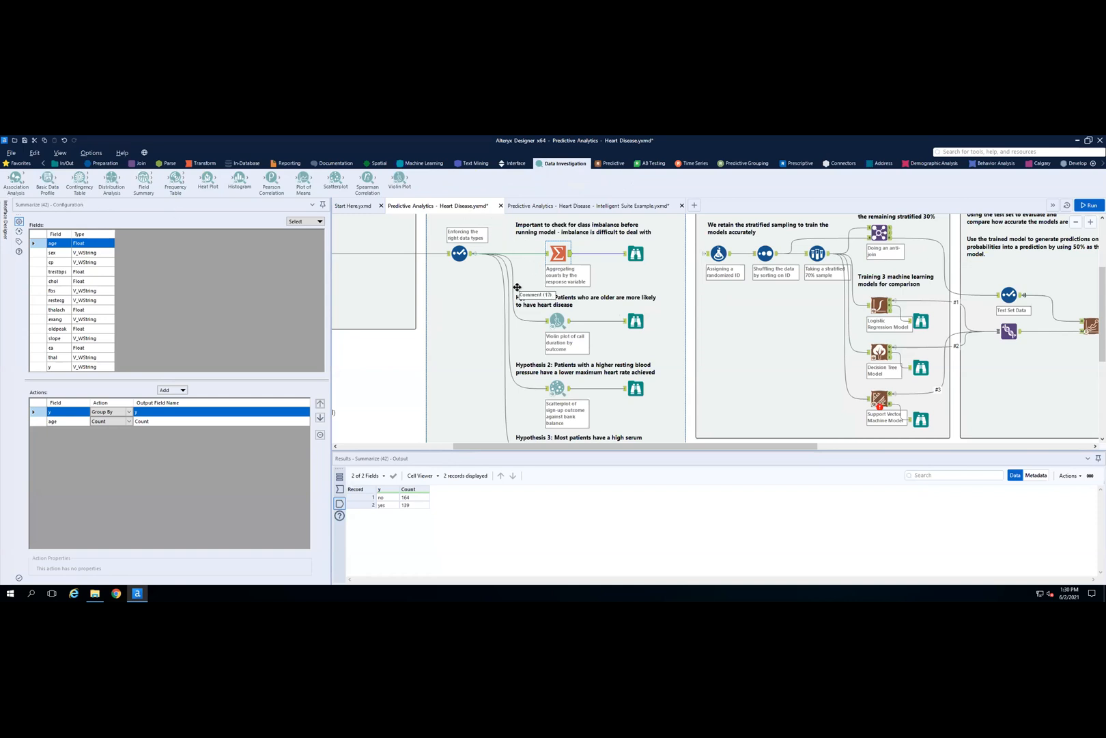
pyautogui.click(636, 321)
pyautogui.click(636, 320)
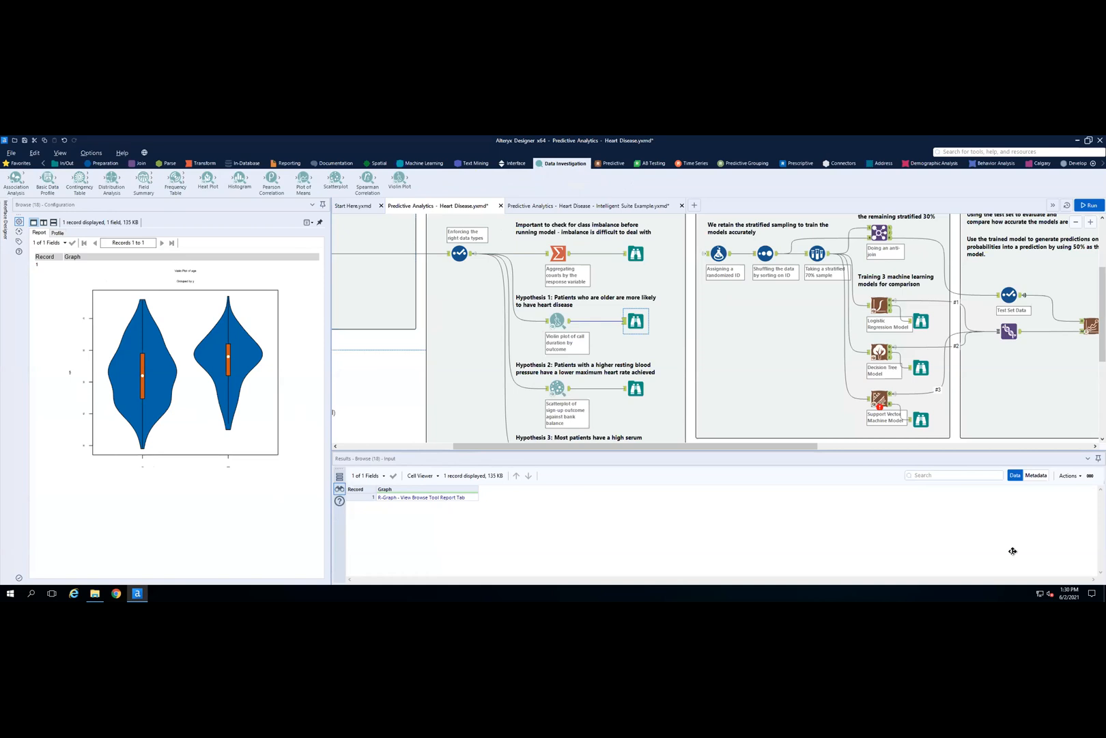
# - Open the Hypothesis 1 violin plot in a new window, examine its report, and close the window
pyautogui.click(308, 222)
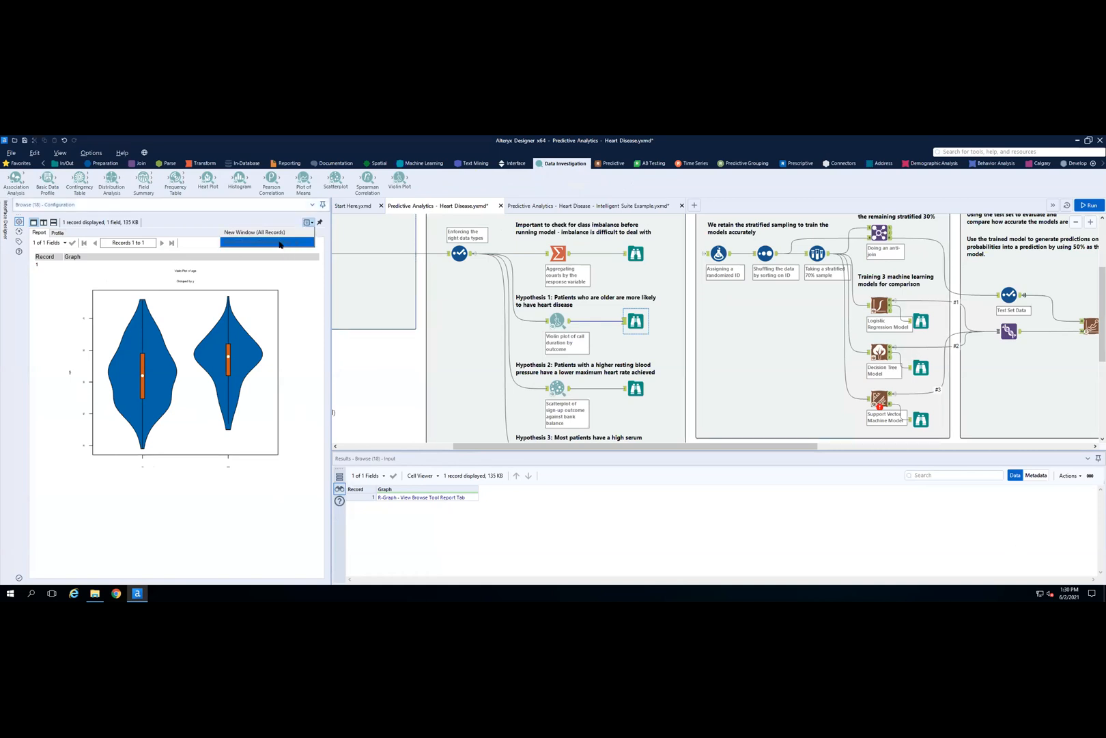
pyautogui.click(279, 243)
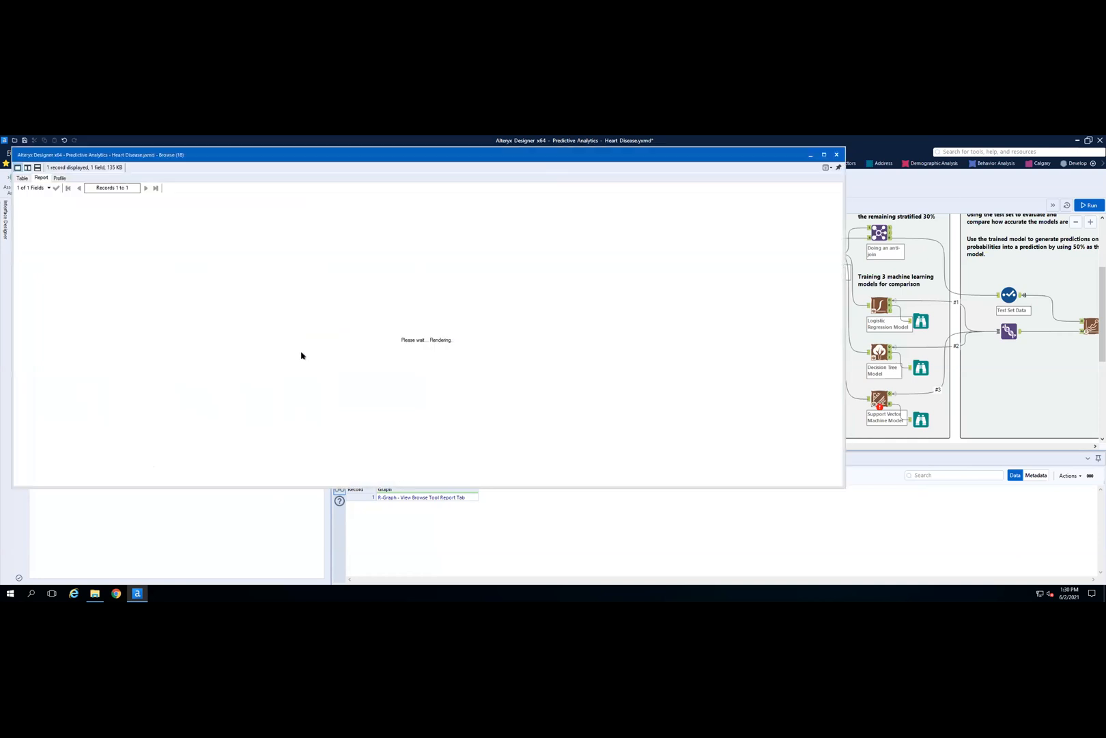
pyautogui.click(58, 177)
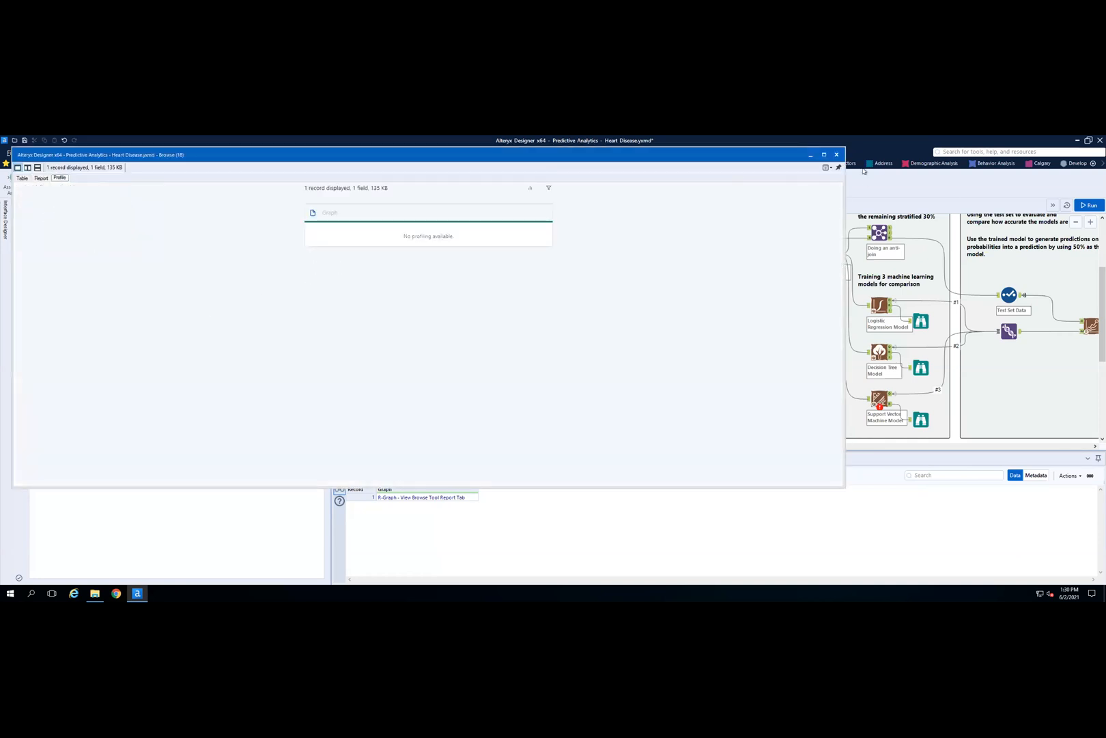
pyautogui.click(41, 177)
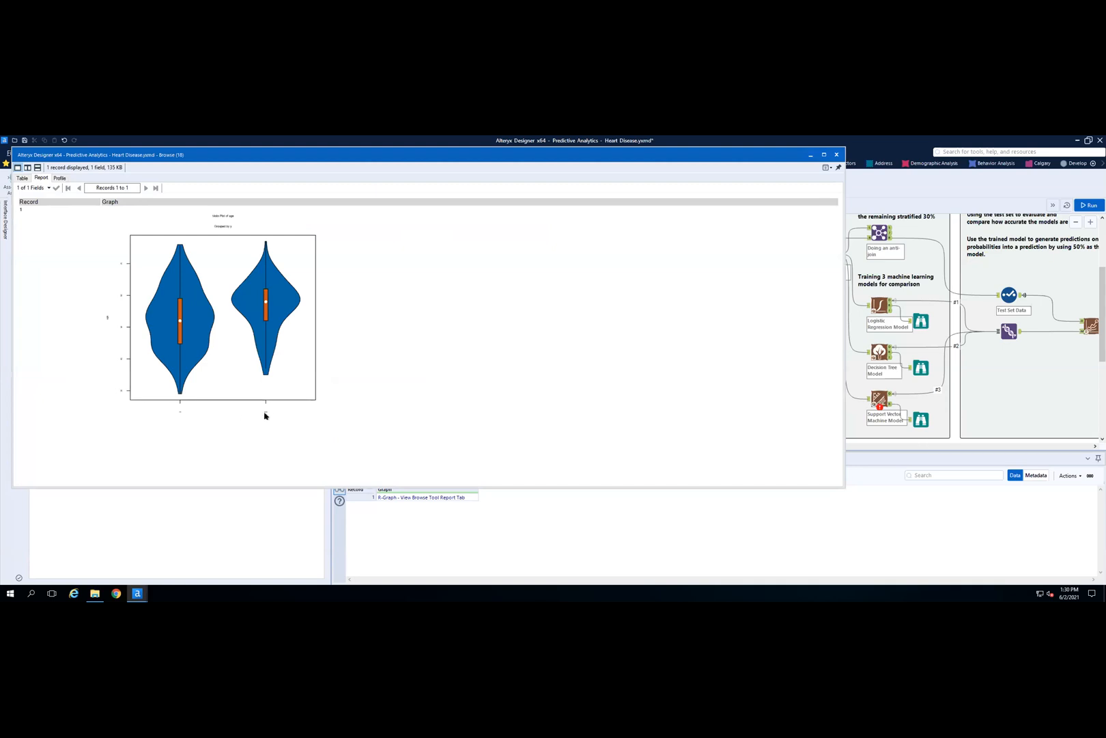
pyautogui.moveTo(435, 157); pyautogui.dragTo(572, 403)
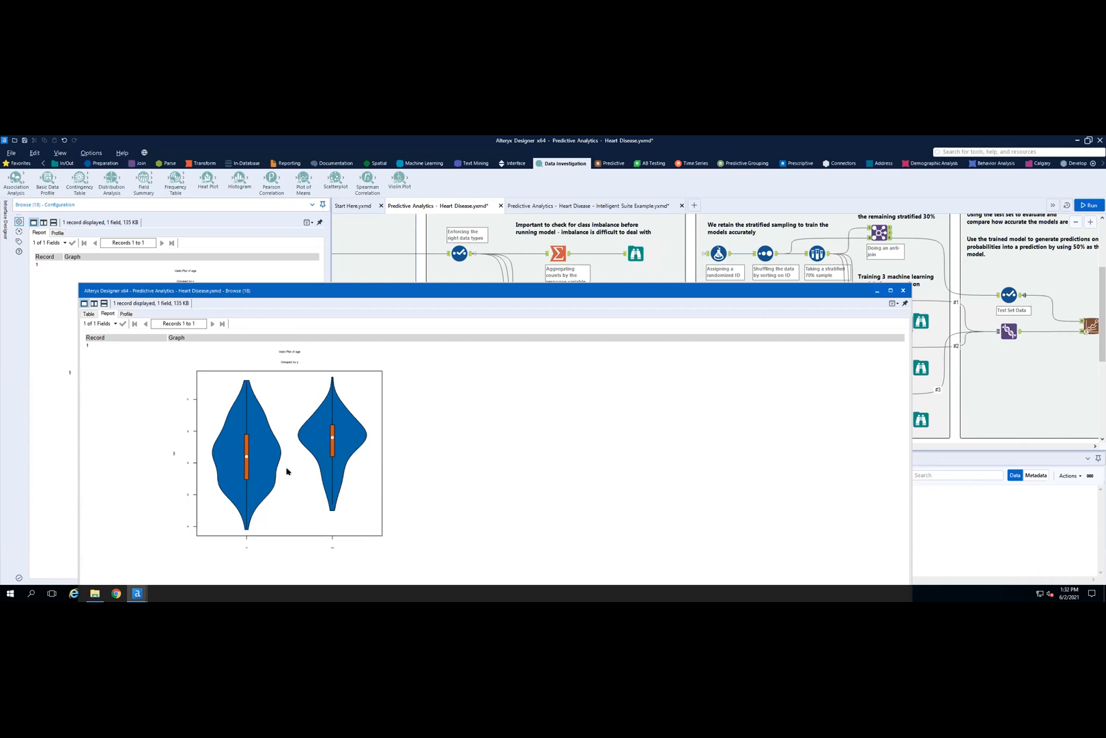
pyautogui.click(901, 291)
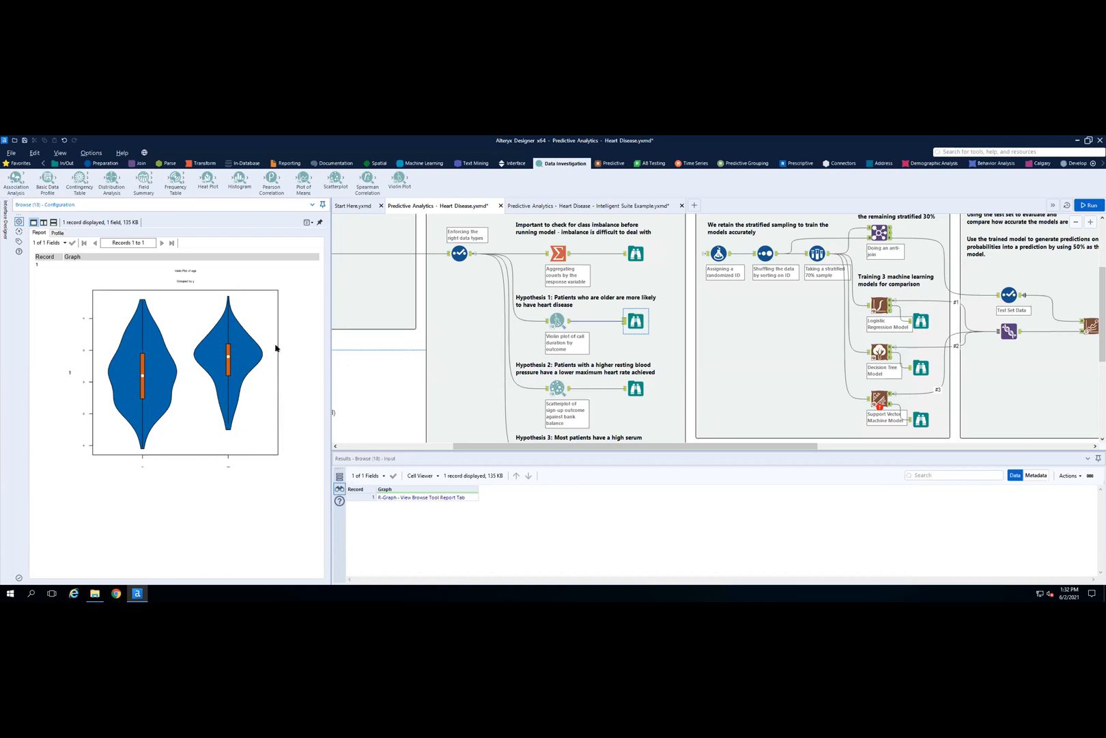
pyautogui.scroll(-1, 601, 321)
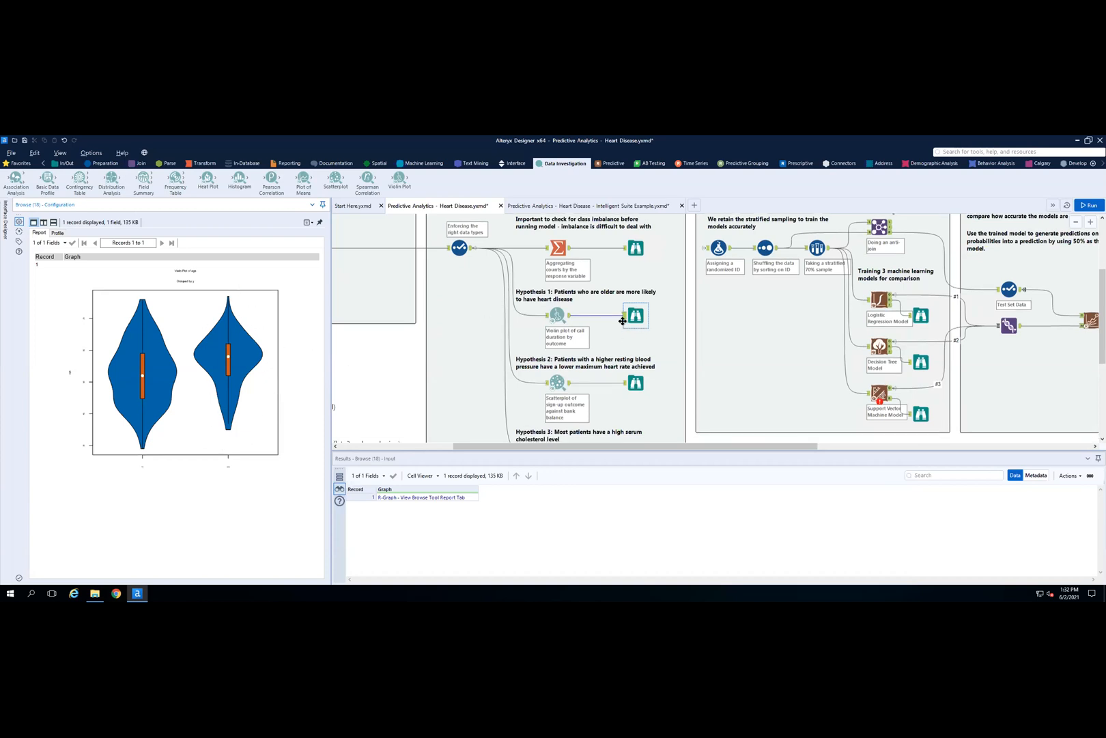
# - Examine the Browse outputs of the Hypothesis 2 scatterplot and the Hypothesis 3 cholesterol histogram
pyautogui.scroll(-2, 615, 324)
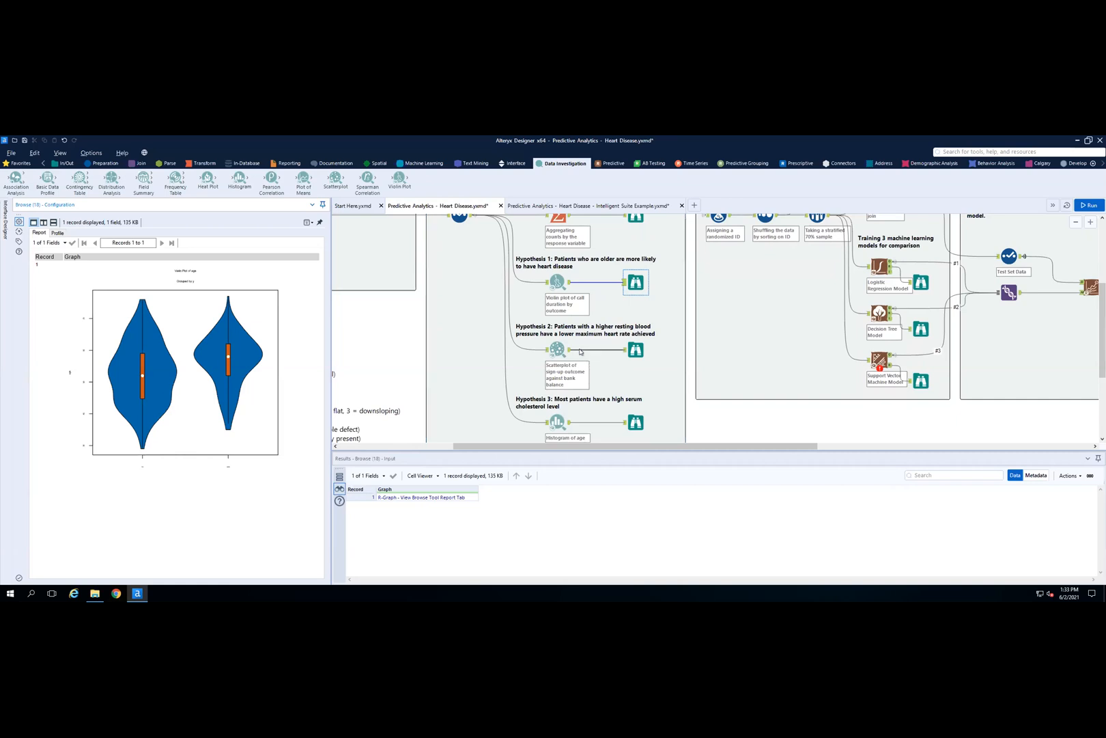
pyautogui.click(634, 350)
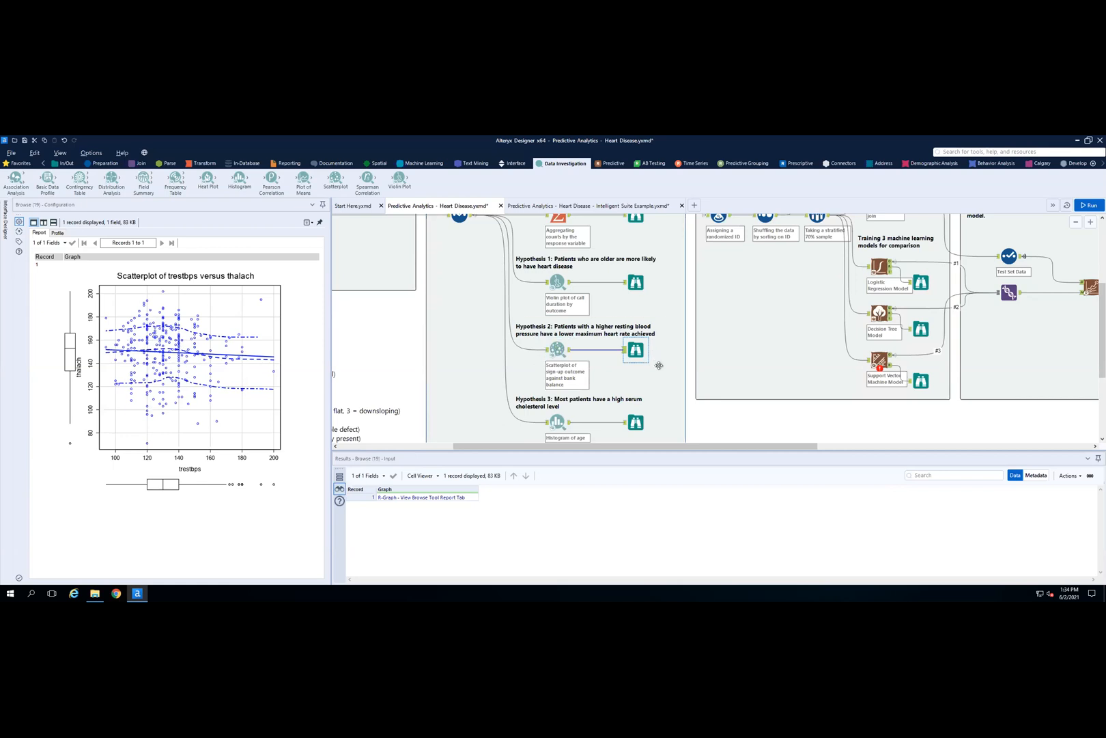
pyautogui.scroll(-2, 658, 366)
pyautogui.scroll(-1, 658, 365)
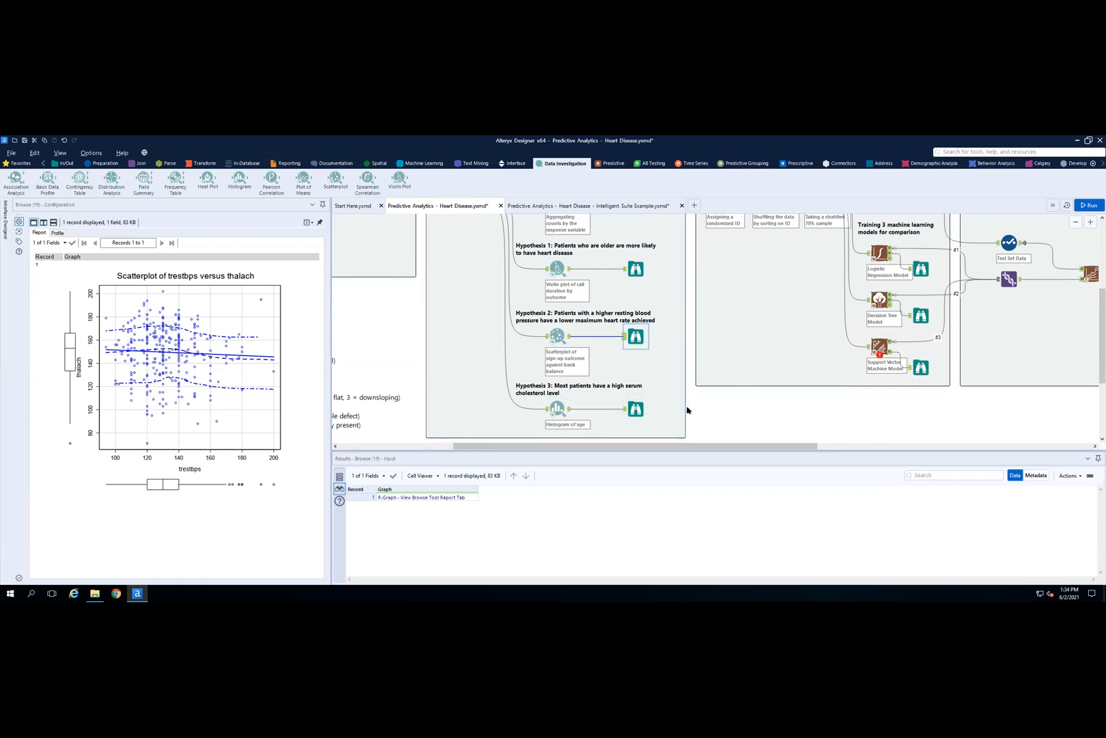
pyautogui.click(636, 409)
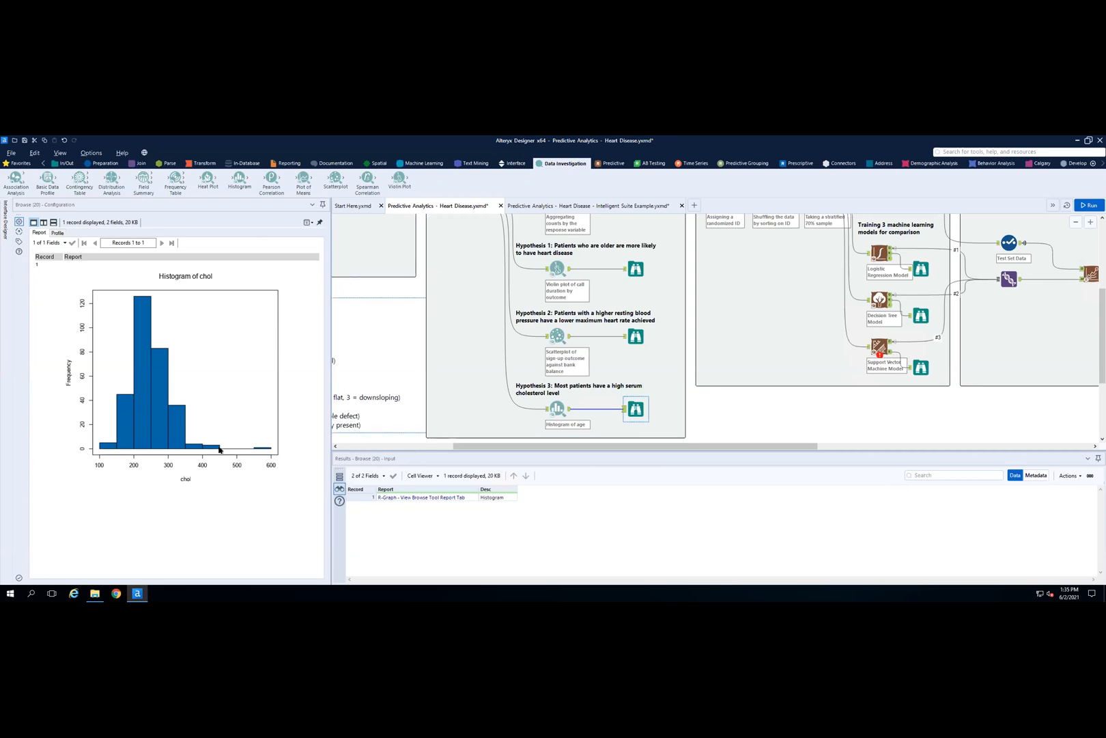
# - Enlarge the workflow canvas and examine the sampling and model training tools in the Step 3 Run Machine Learning Models container
pyautogui.moveTo(612, 447); pyautogui.dragTo(619, 448)
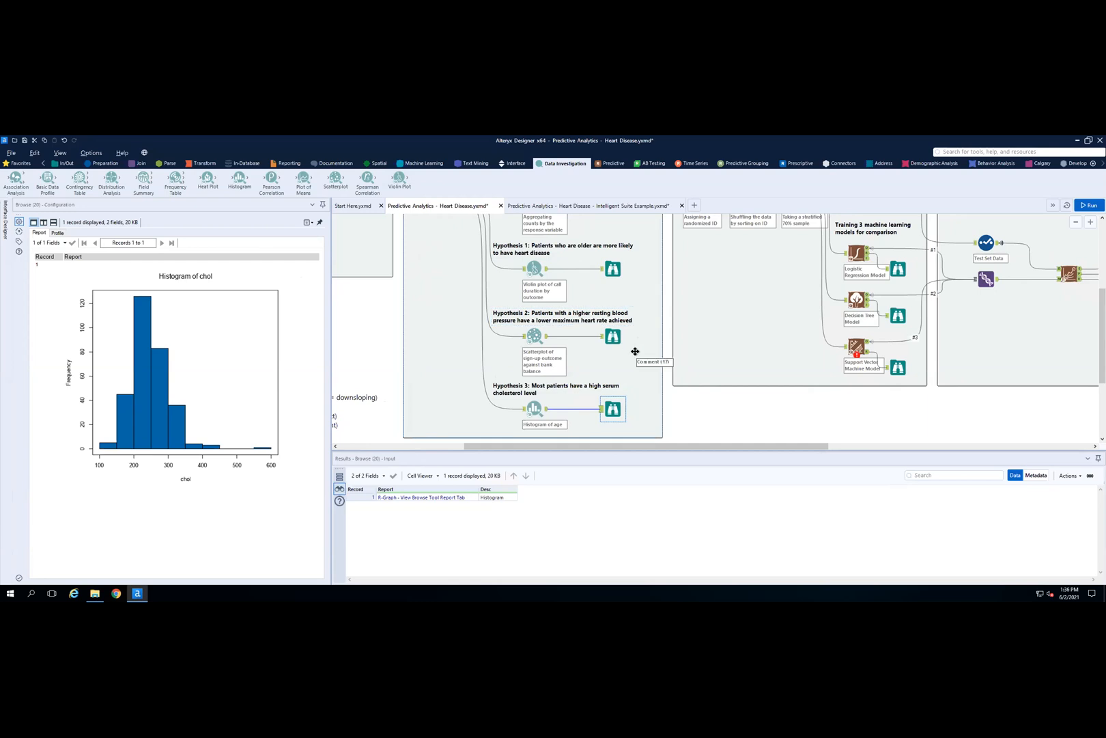
pyautogui.scroll(2, 718, 324)
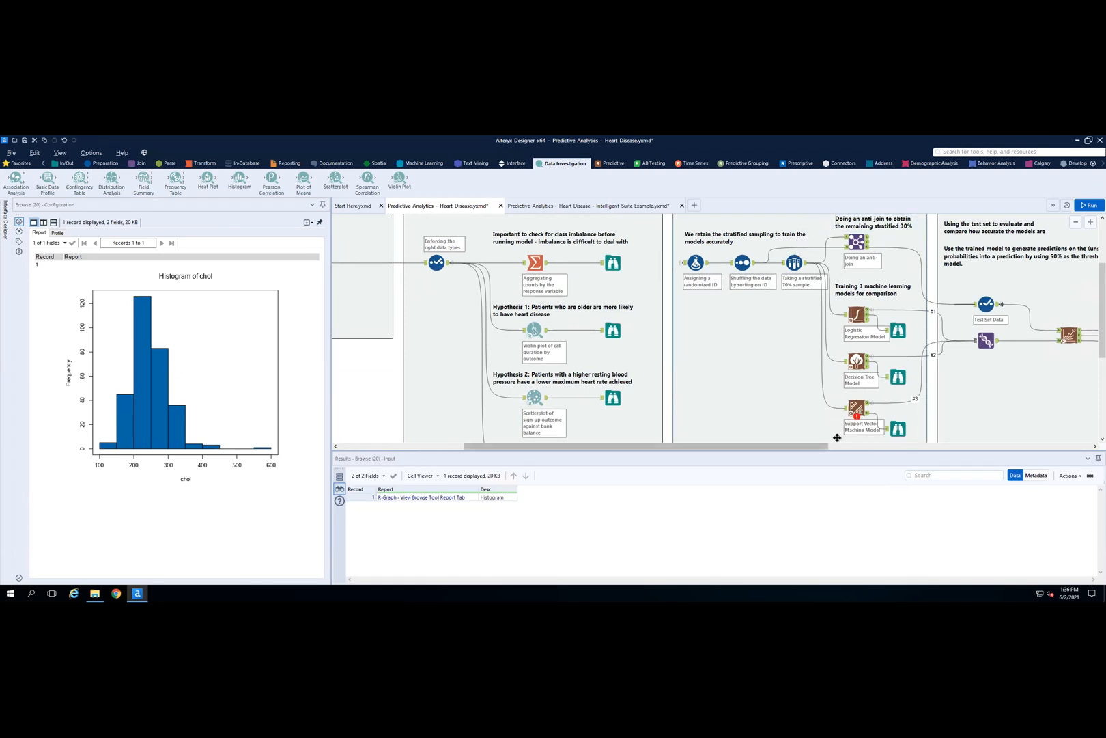
pyautogui.scroll(1, 830, 271)
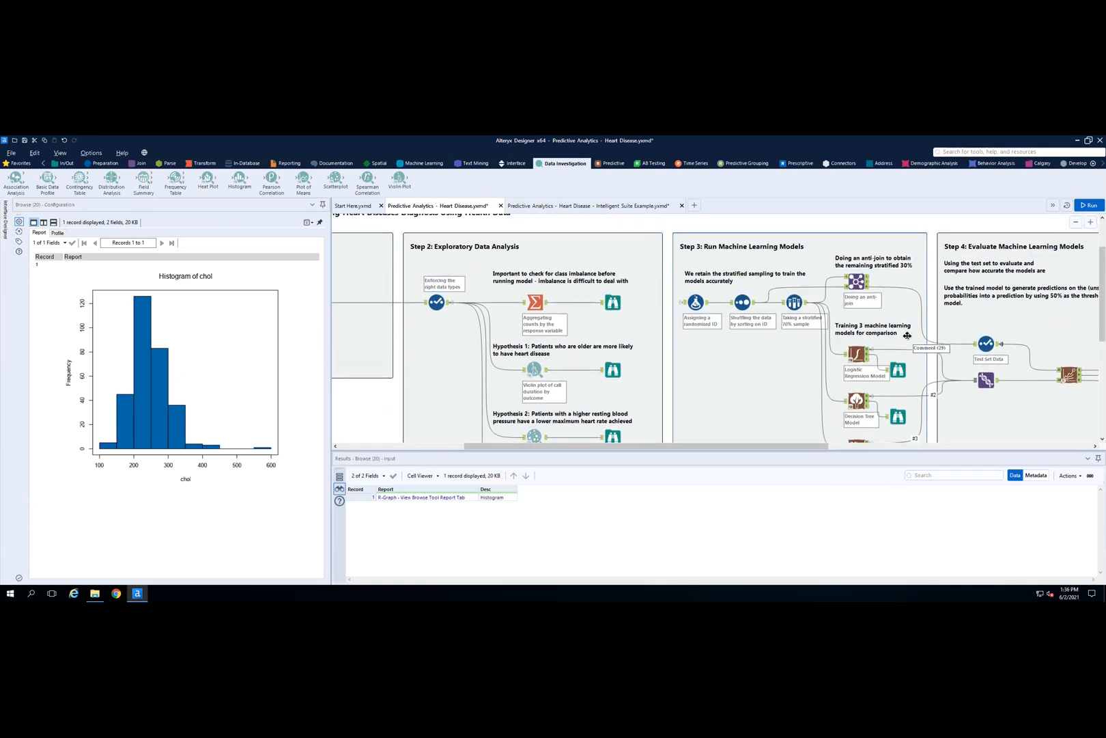
pyautogui.moveTo(669, 446); pyautogui.dragTo(775, 447)
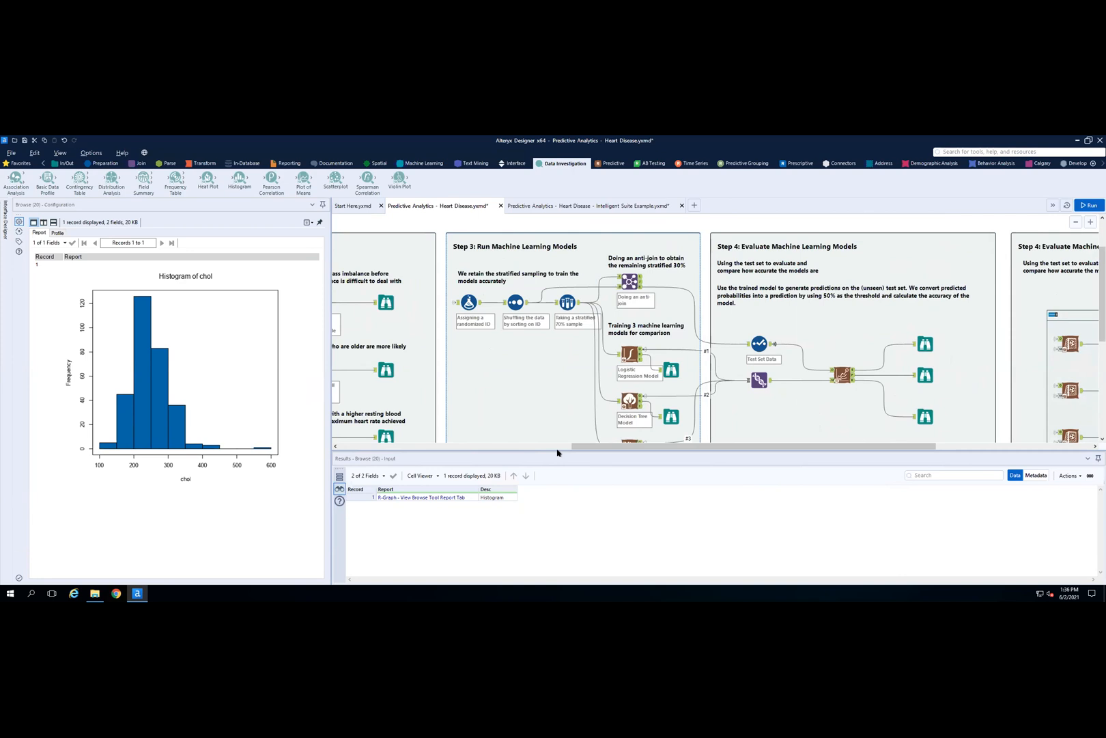
pyautogui.moveTo(559, 448); pyautogui.dragTo(560, 472)
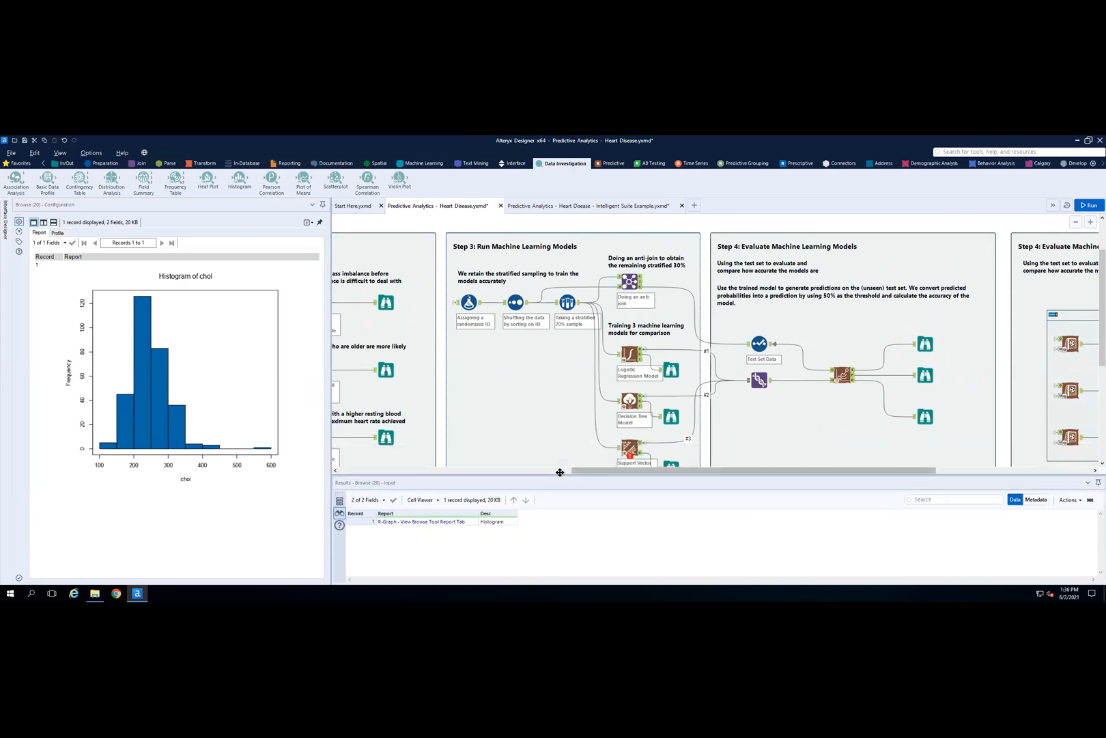
pyautogui.moveTo(414, 139)
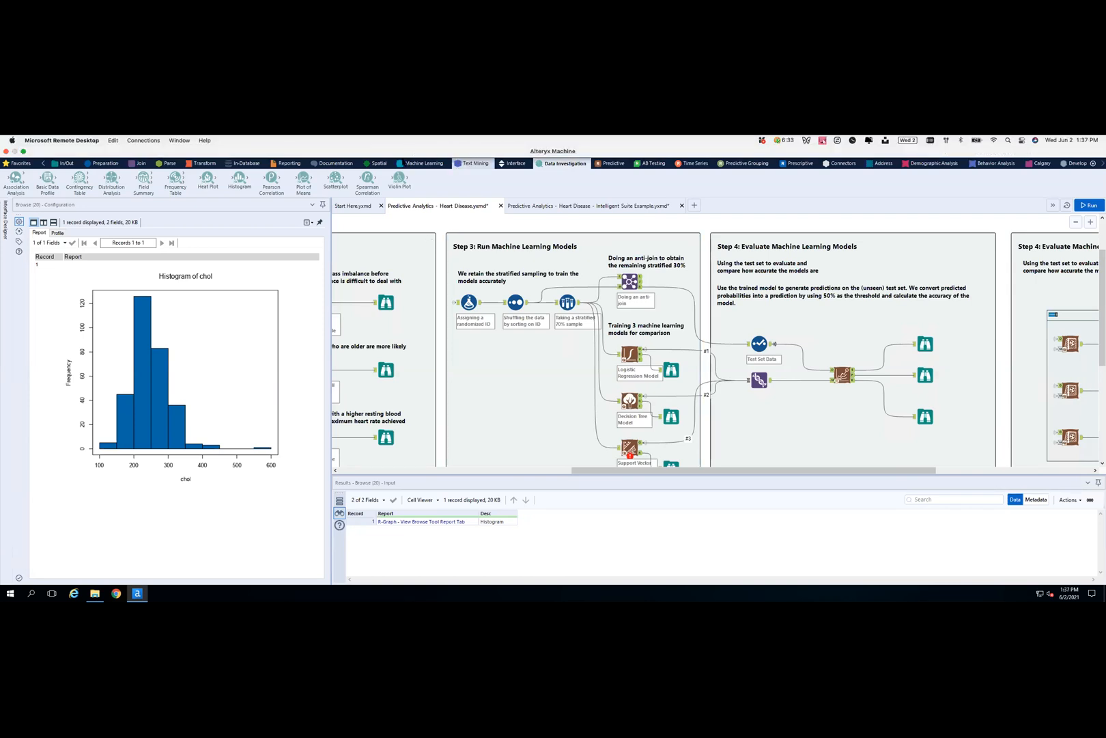
pyautogui.click(489, 429)
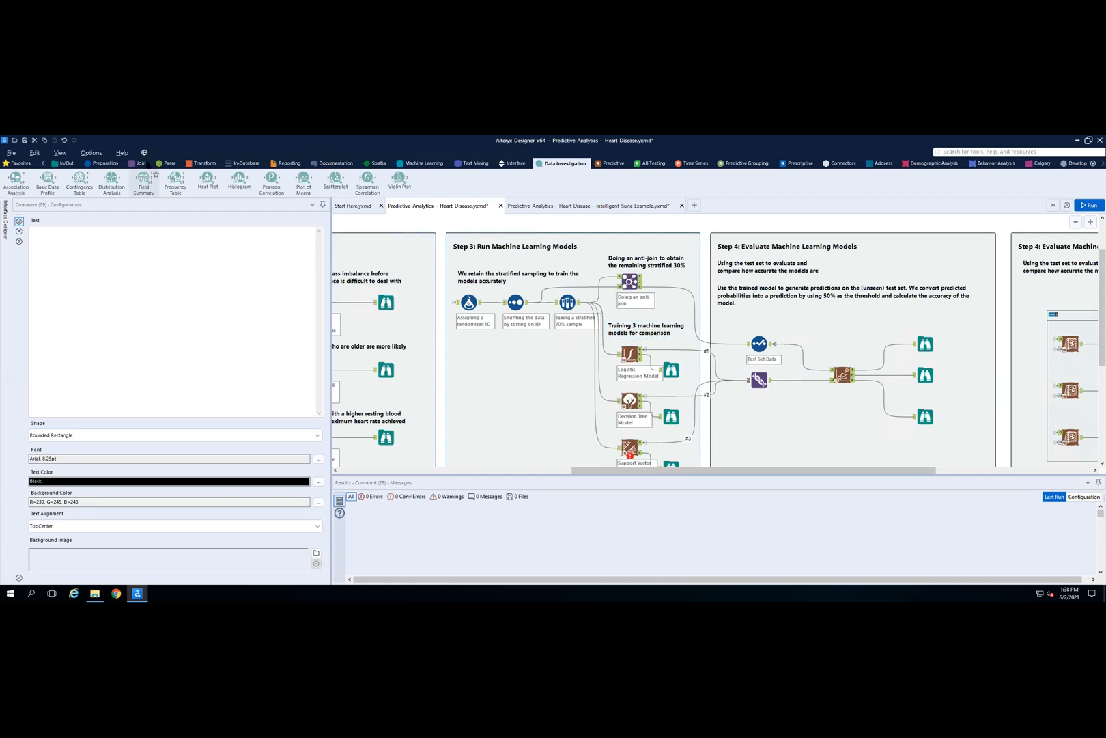
# - Show the Preparation tools, view the sampling tool in the Intelligent Suite Example workflow, and return to the Heart Disease workflow
pyautogui.click(106, 163)
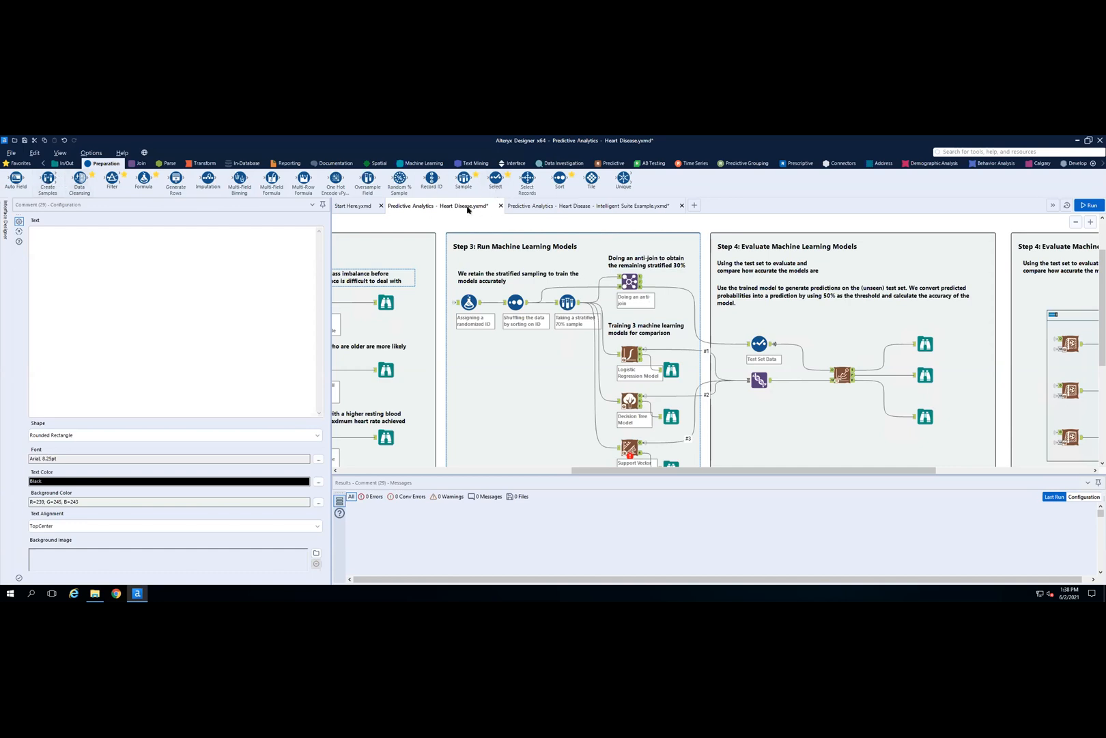
pyautogui.click(539, 207)
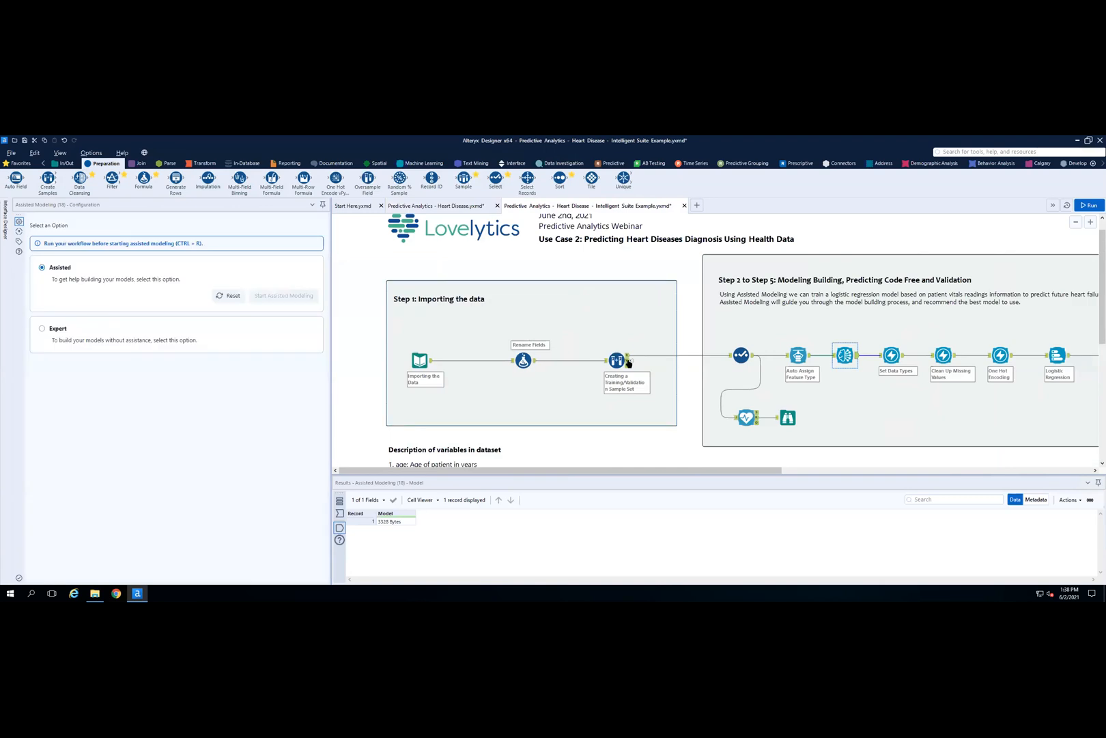
pyautogui.click(437, 205)
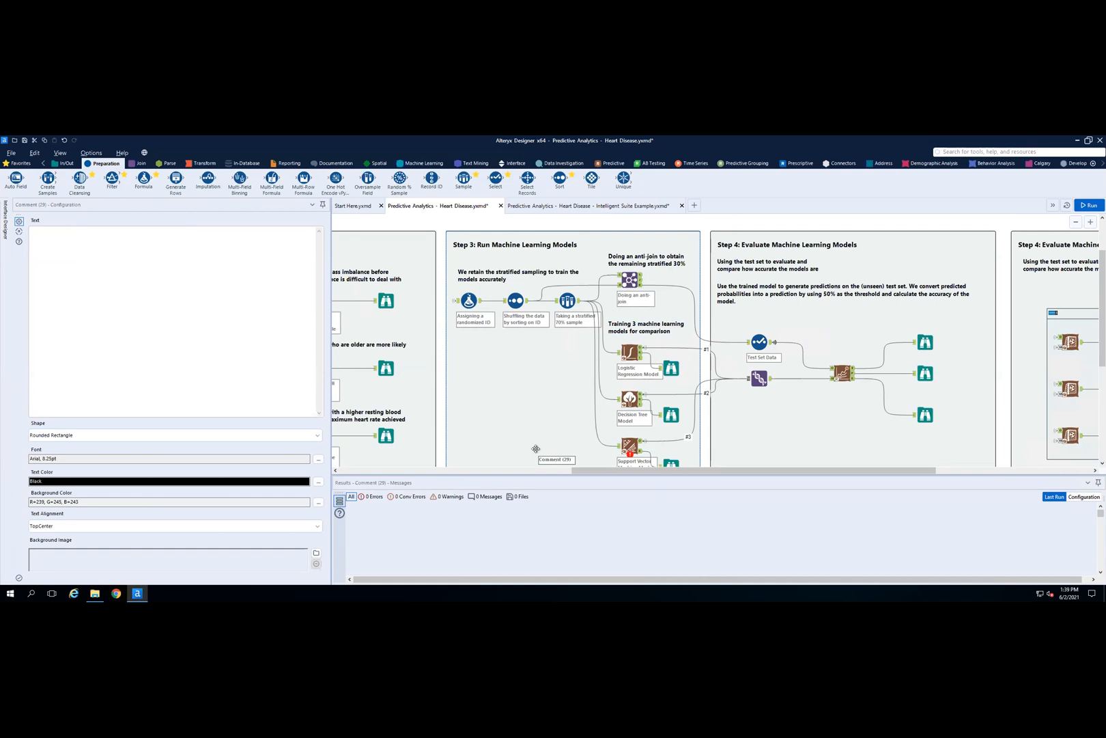
# - Inspect the Logistic Regression model's target and predictor setup, and examine the coefficients in its Browse report
pyautogui.moveTo(536, 448); pyautogui.dragTo(796, 378)
pyautogui.scroll(-1, 797, 378)
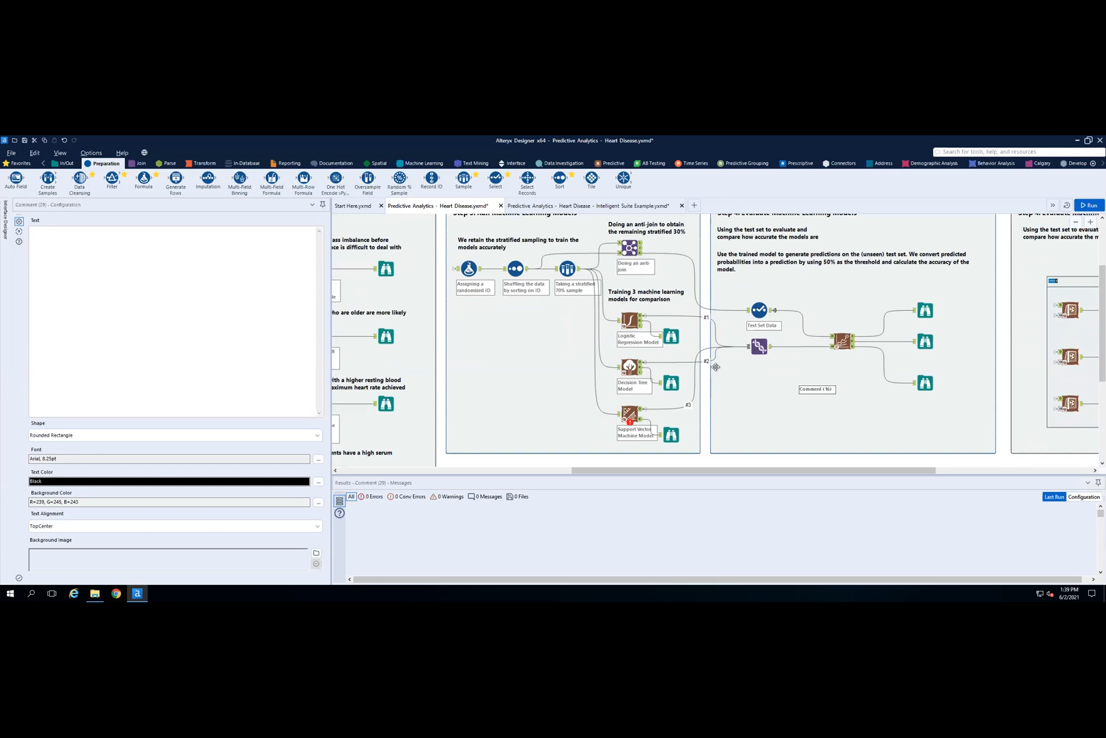
pyautogui.click(671, 335)
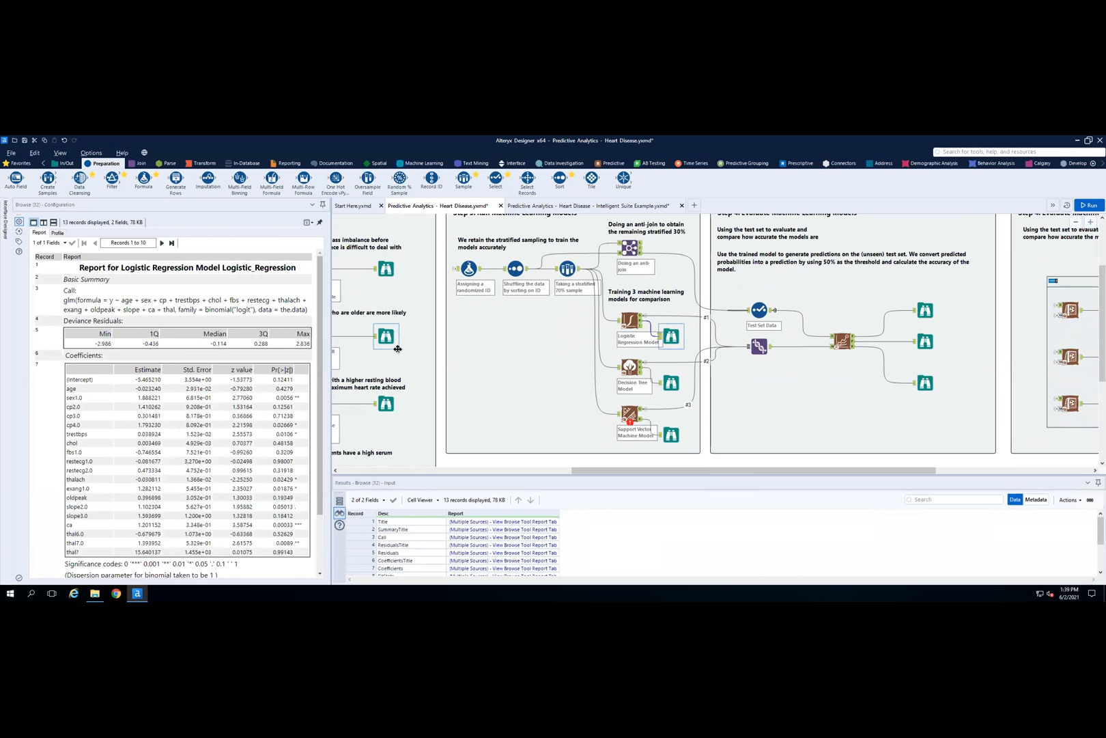
pyautogui.click(629, 320)
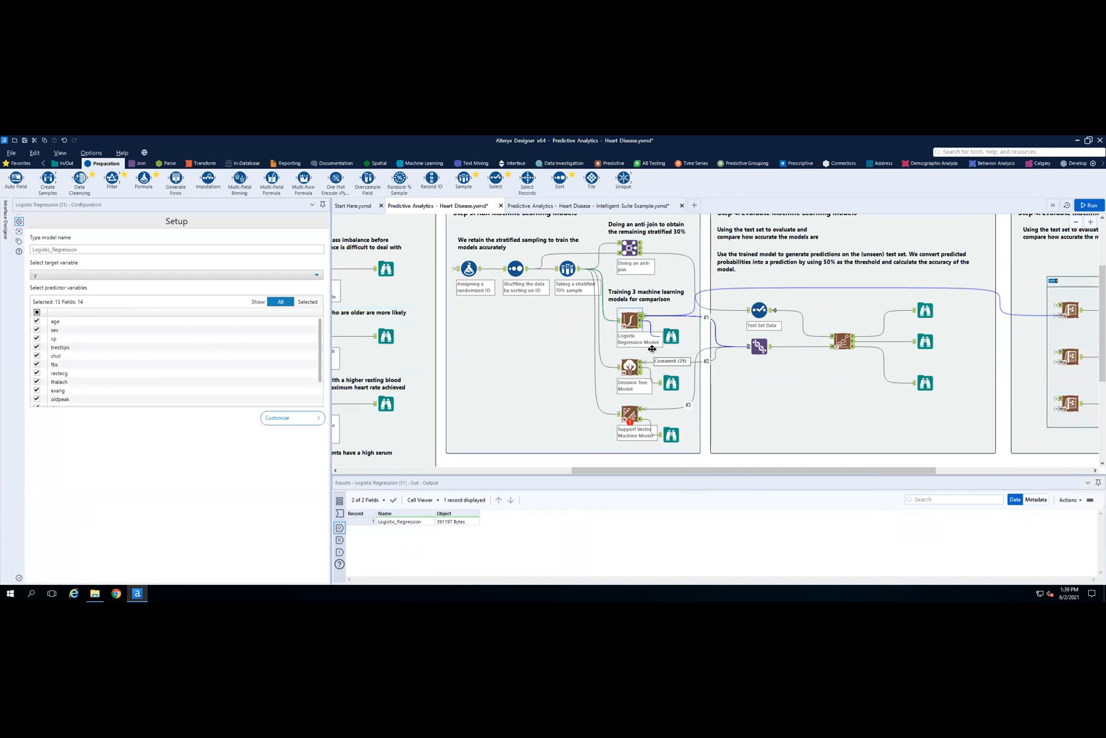
pyautogui.click(672, 335)
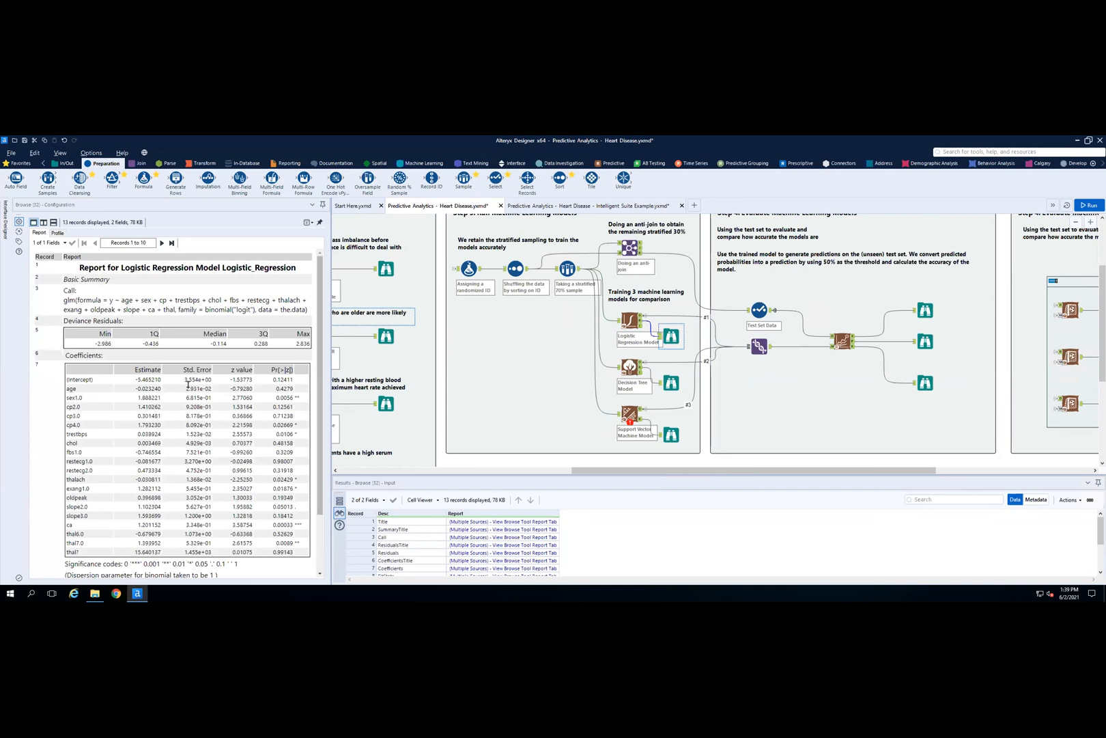
pyautogui.scroll(-1, 192, 398)
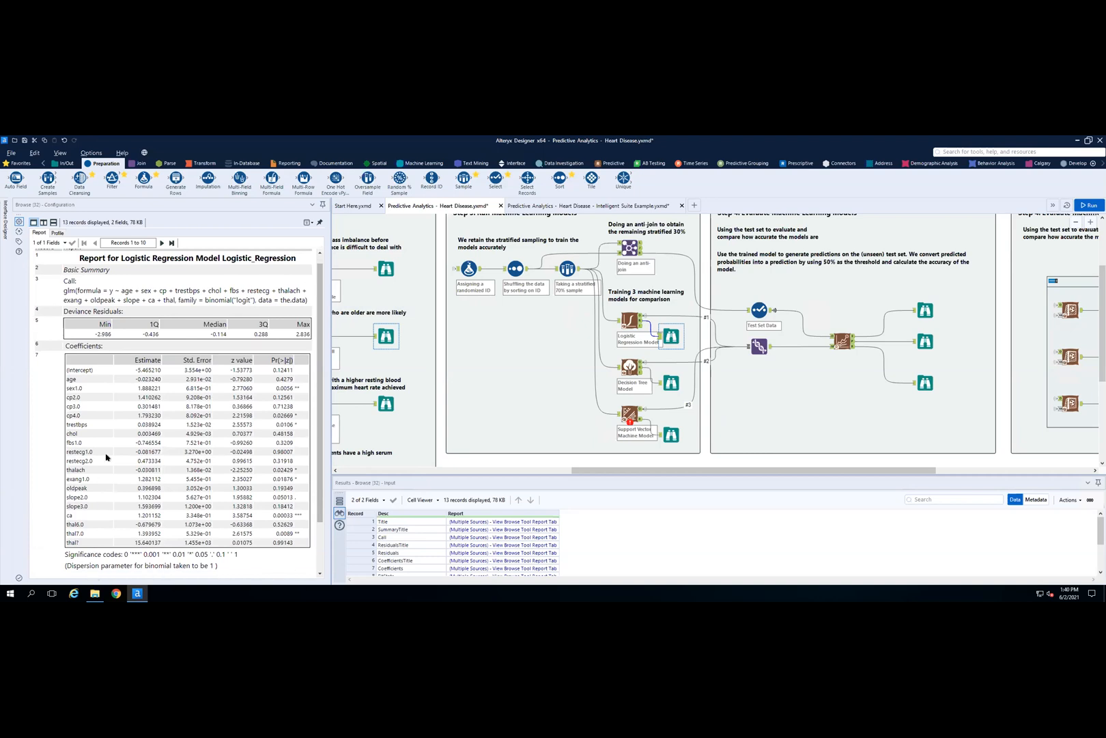
# - Inspect the Decision Tree model's setup, and examine its summary report in a separate window before closing that window
pyautogui.click(627, 370)
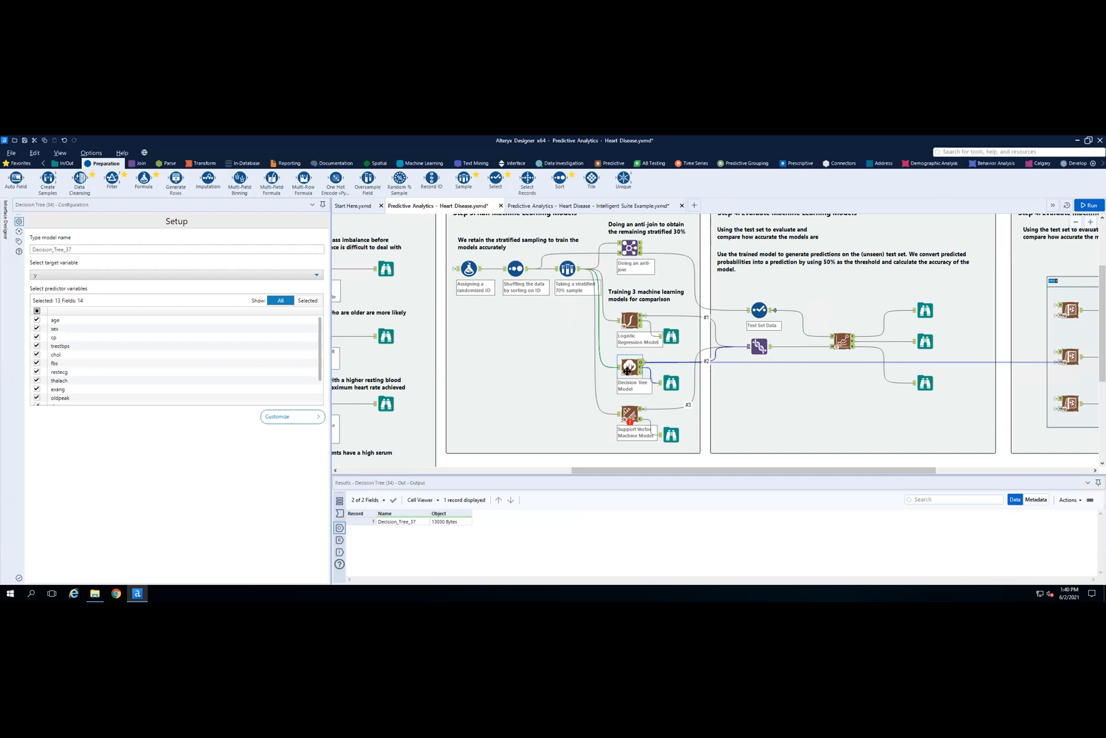
pyautogui.click(672, 383)
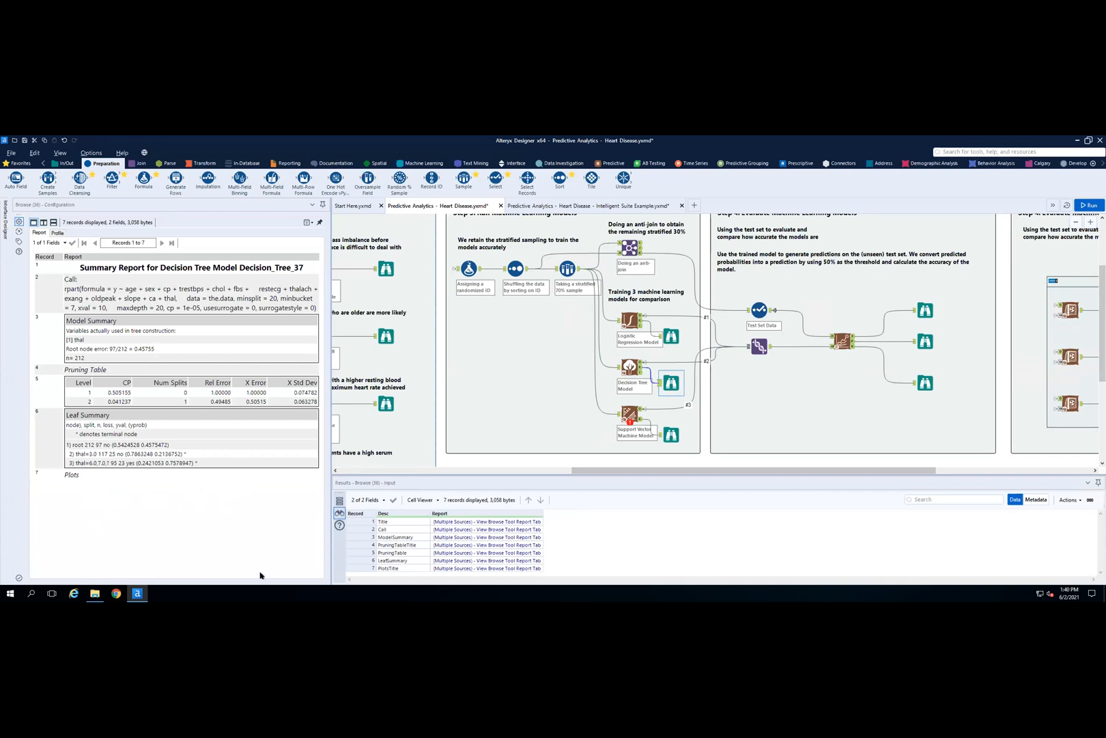
pyautogui.click(144, 503)
pyautogui.click(307, 222)
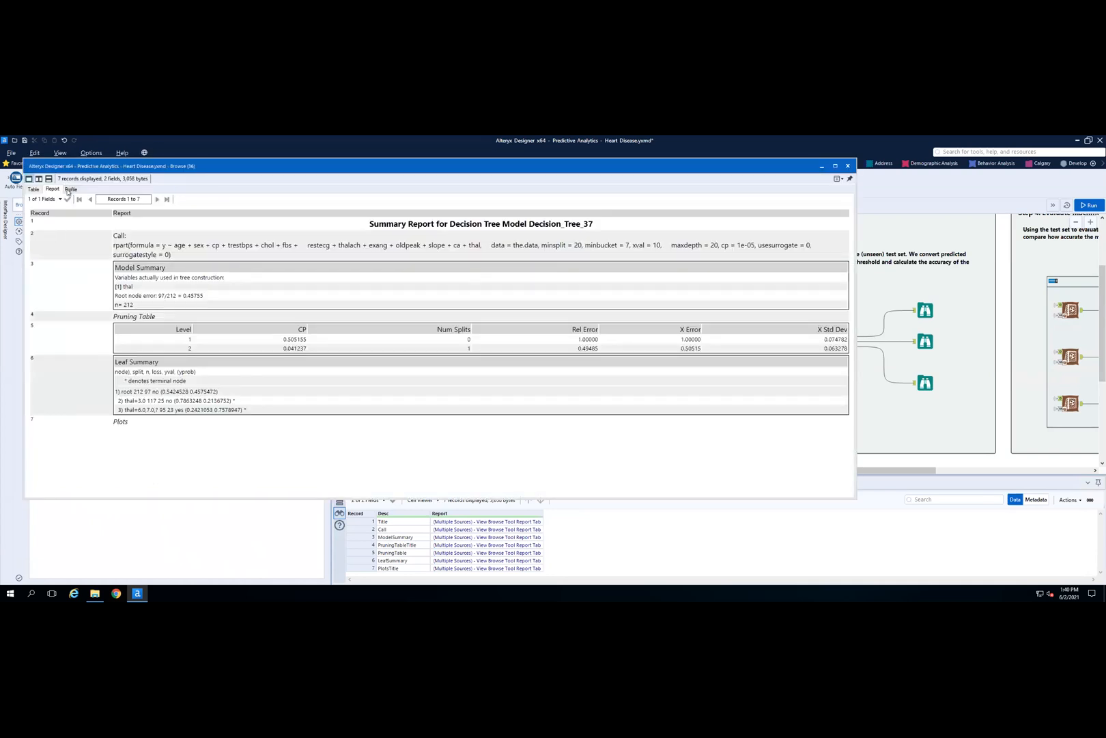
pyautogui.click(848, 165)
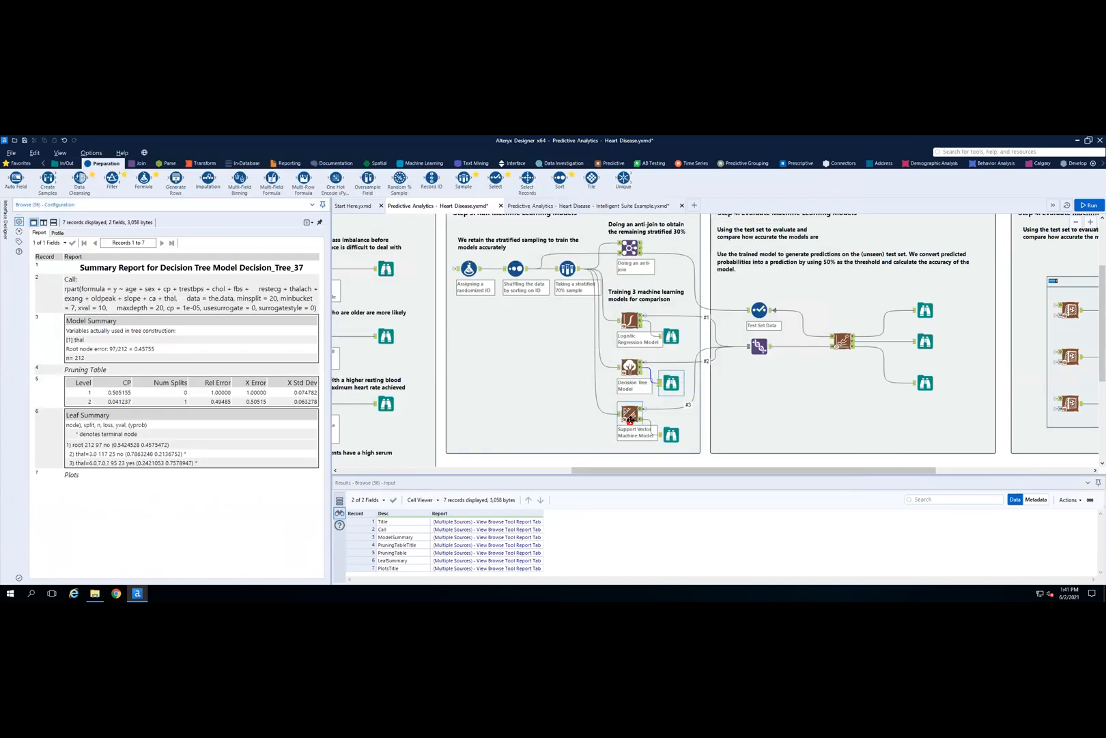
# - Check the error on the Support Vector Machine tool, and examine the confusion matrix and SVM classification plots in its report
pyautogui.moveTo(630, 418)
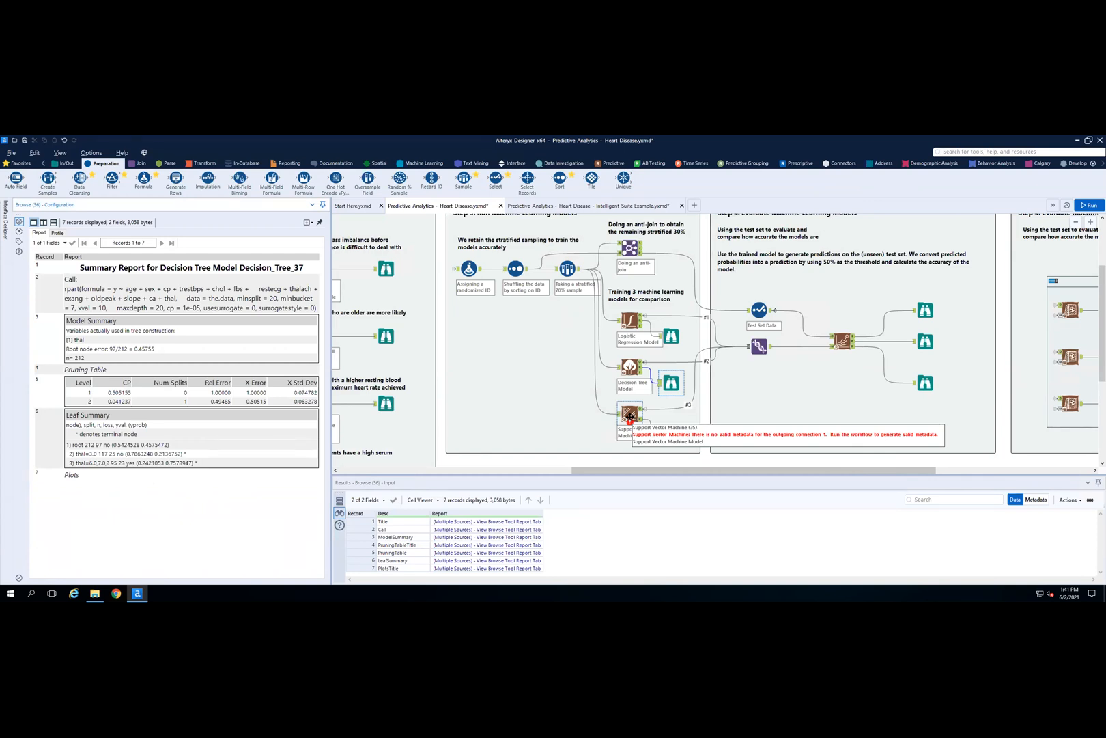
pyautogui.click(672, 434)
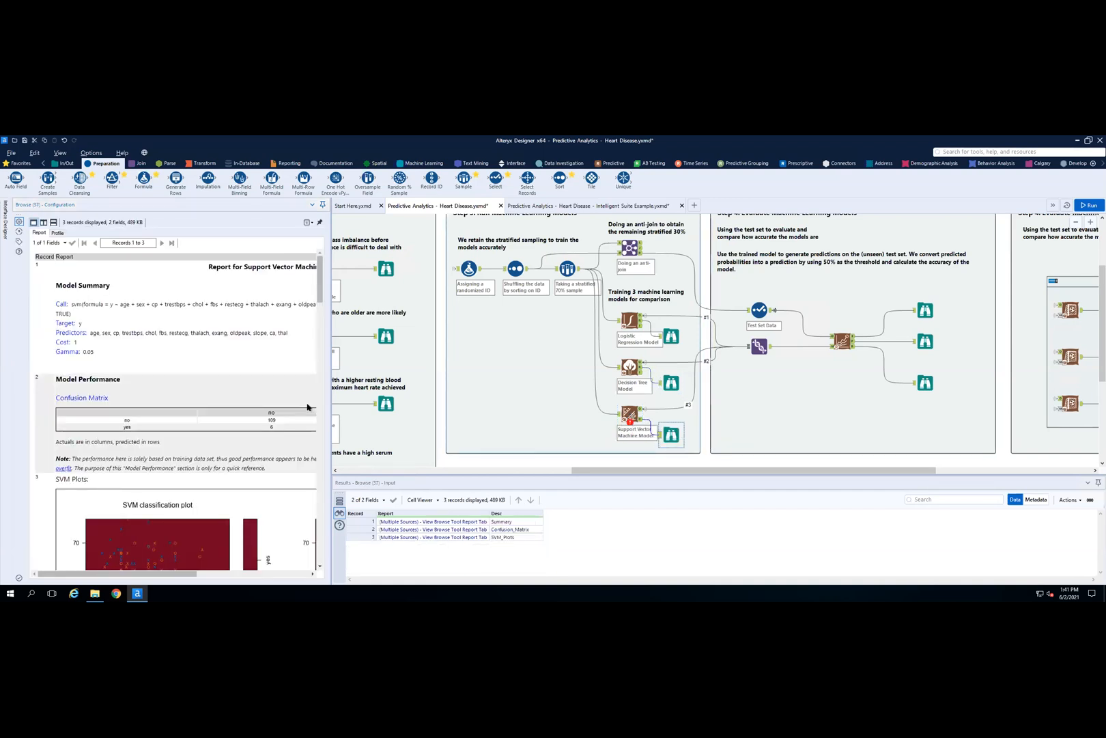
pyautogui.scroll(-2, 225, 403)
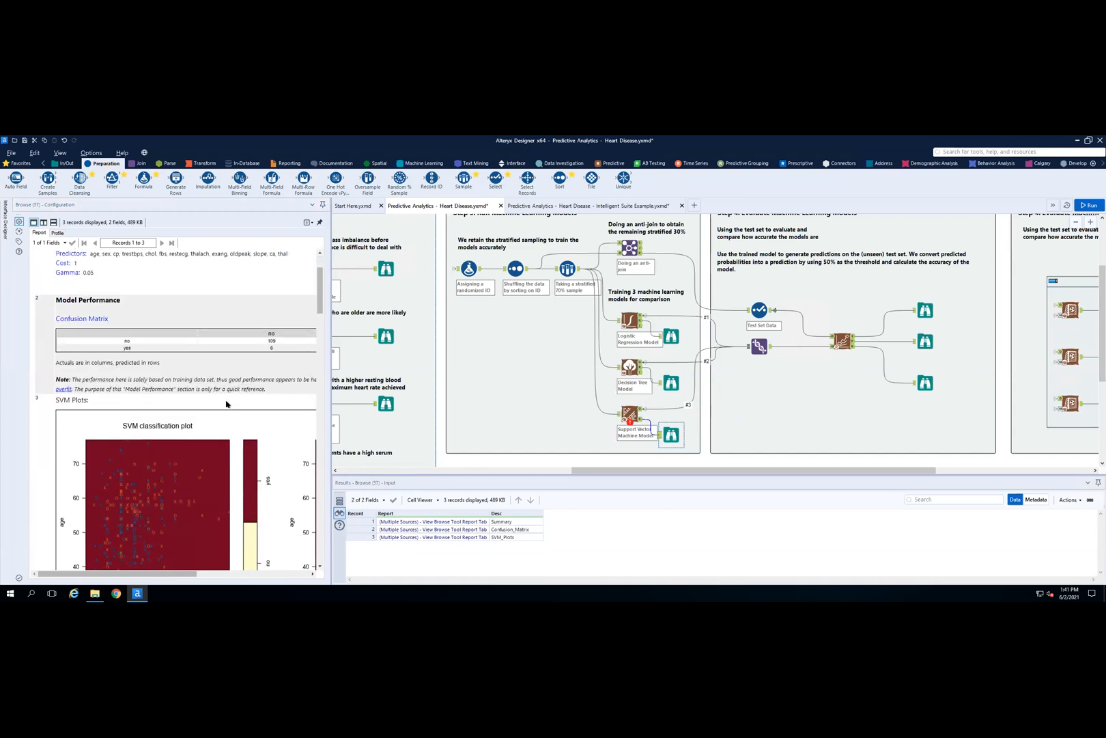
pyautogui.scroll(-1, 226, 403)
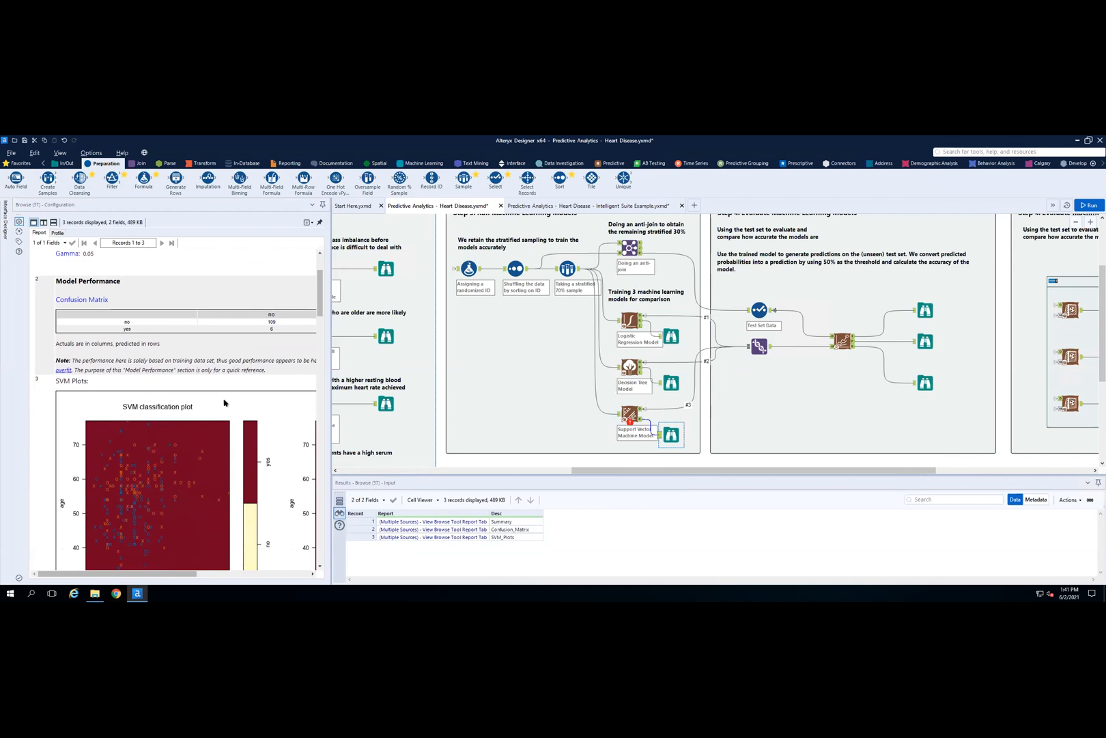
pyautogui.scroll(-3, 225, 403)
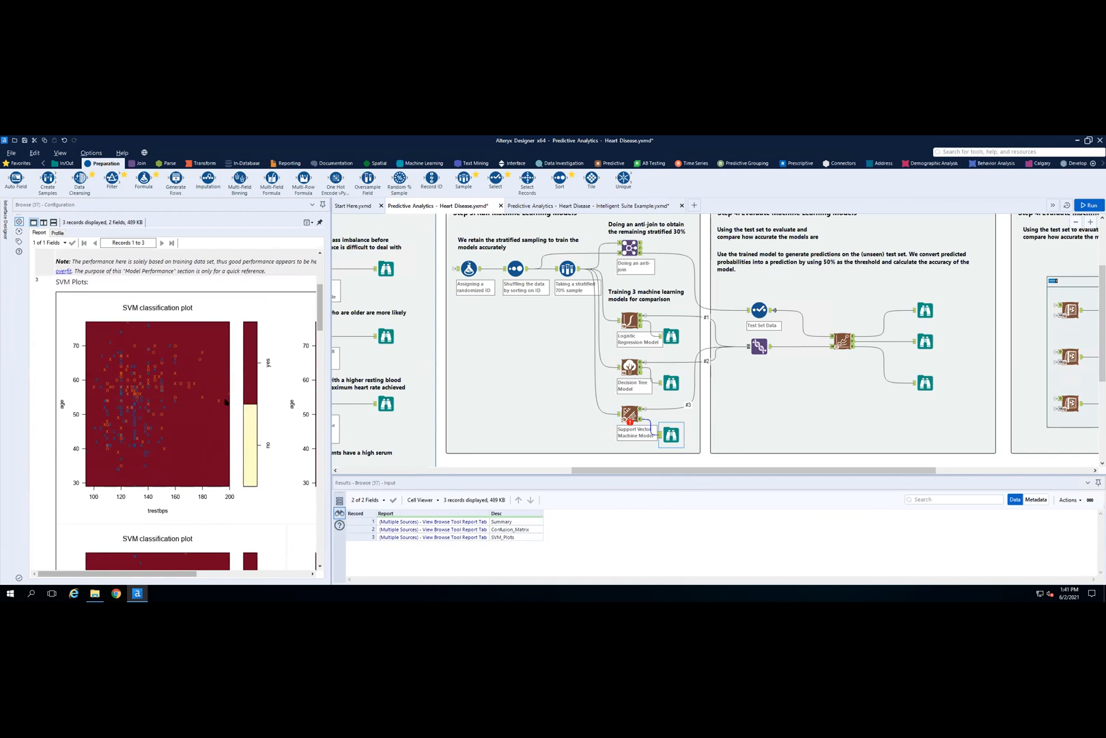
pyautogui.moveTo(319, 316); pyautogui.dragTo(313, 353)
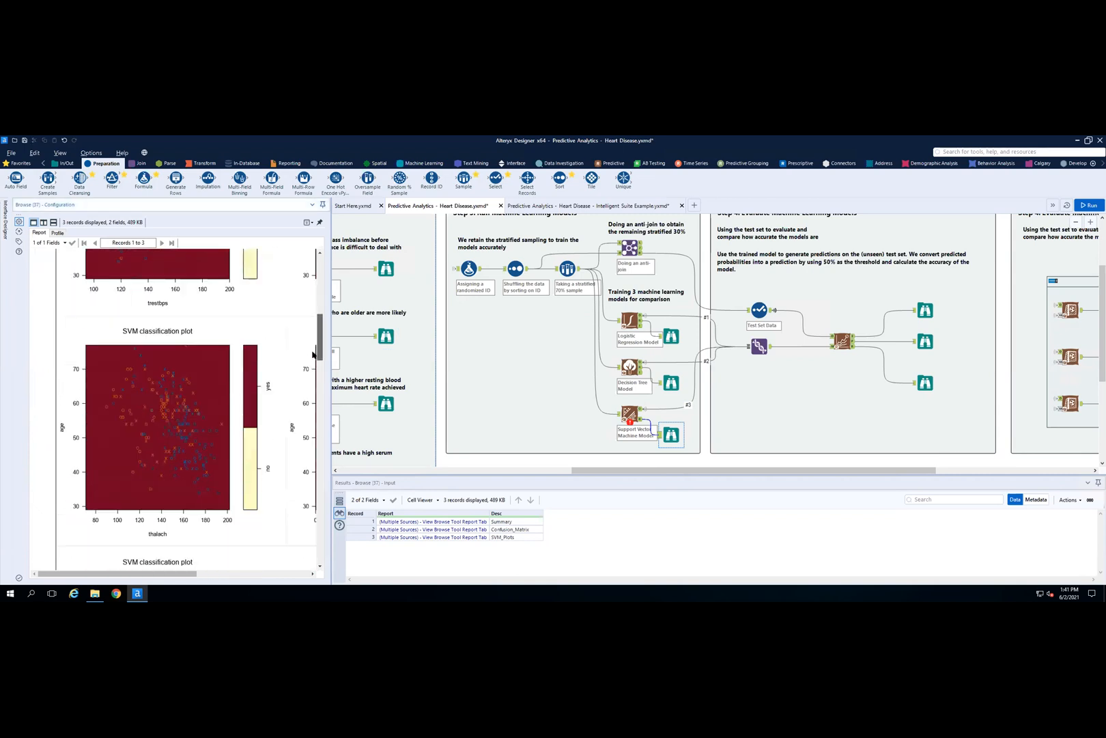
pyautogui.scroll(-3, 312, 353)
pyautogui.scroll(-10, 313, 356)
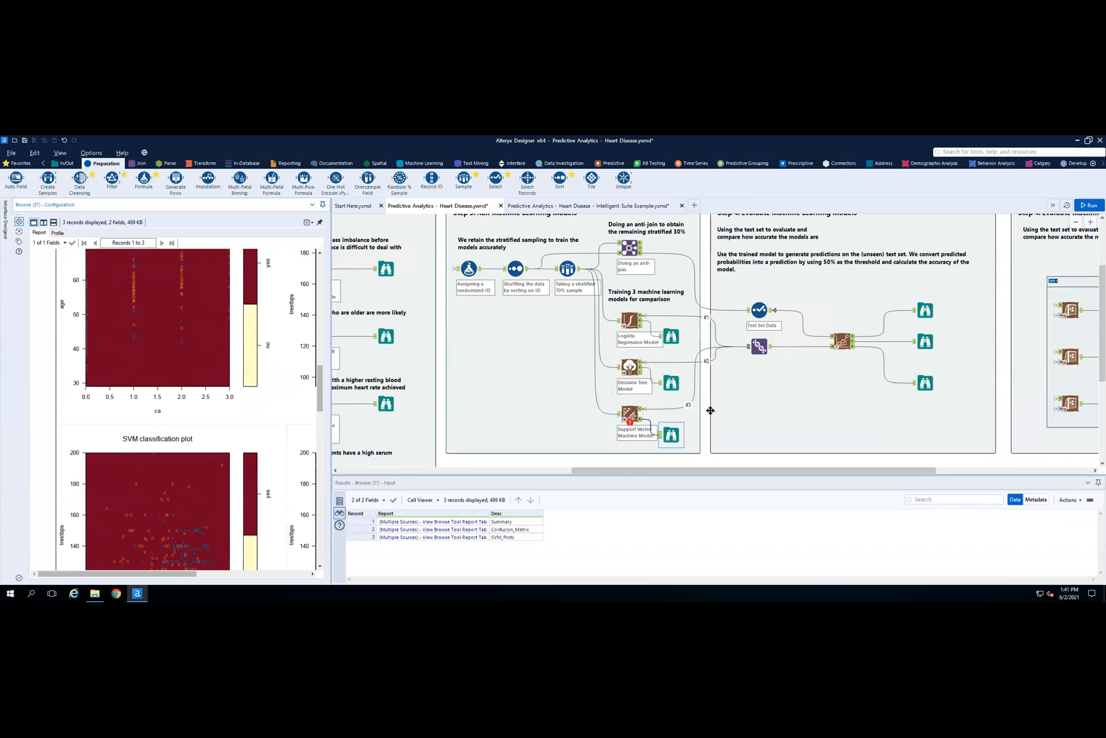
# - Examine how the Step 3 models and the test set data feed into the Step 4 Evaluate Machine Learning Models container
pyautogui.moveTo(691, 471); pyautogui.dragTo(772, 480)
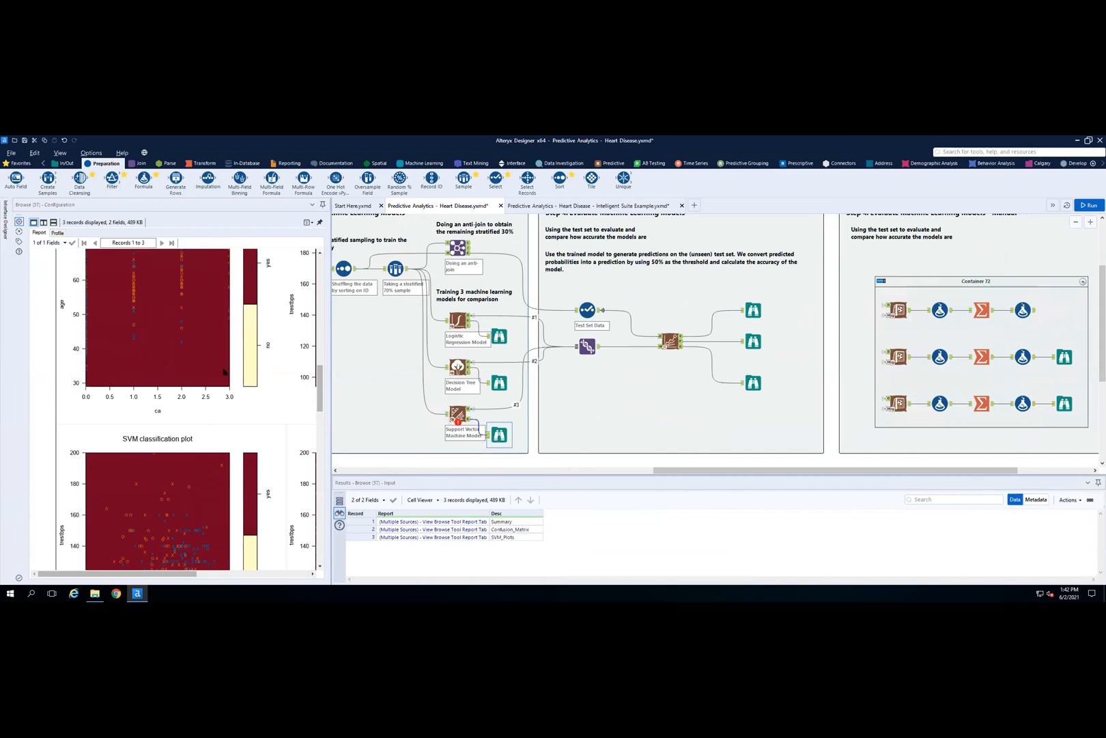
pyautogui.click(760, 375)
pyautogui.scroll(2, 763, 369)
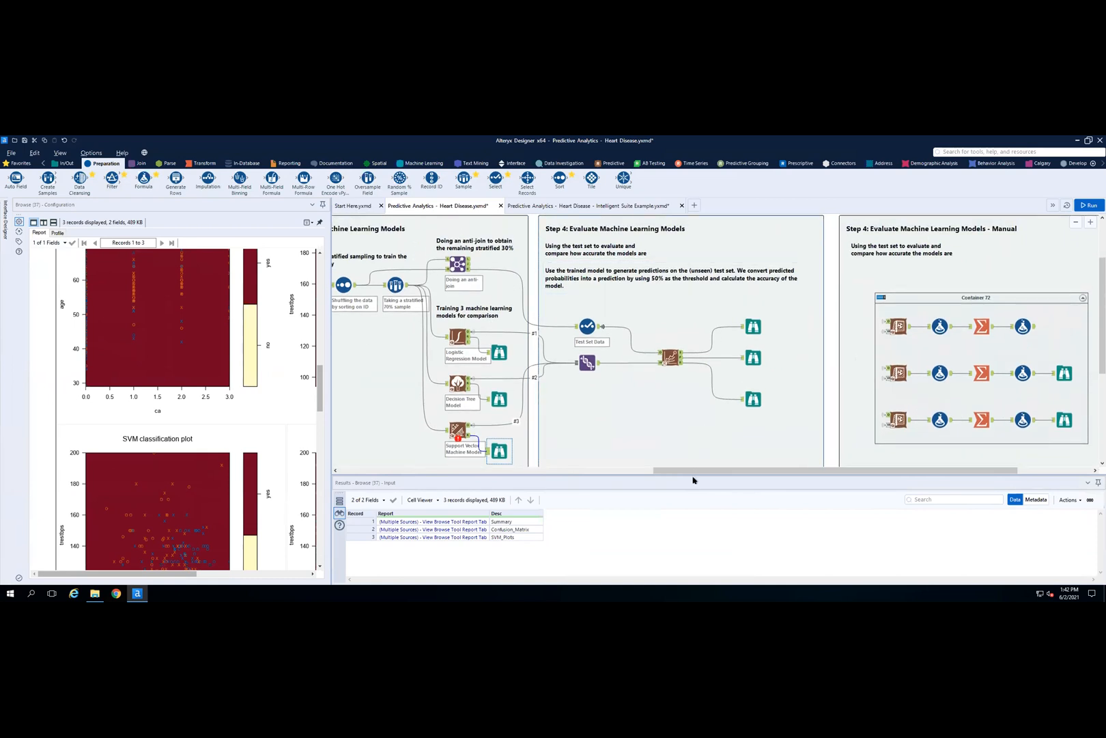
pyautogui.moveTo(696, 470)
pyautogui.mouseDown()
pyautogui.moveTo(439, 469)
pyautogui.moveTo(705, 470)
pyautogui.mouseUp()
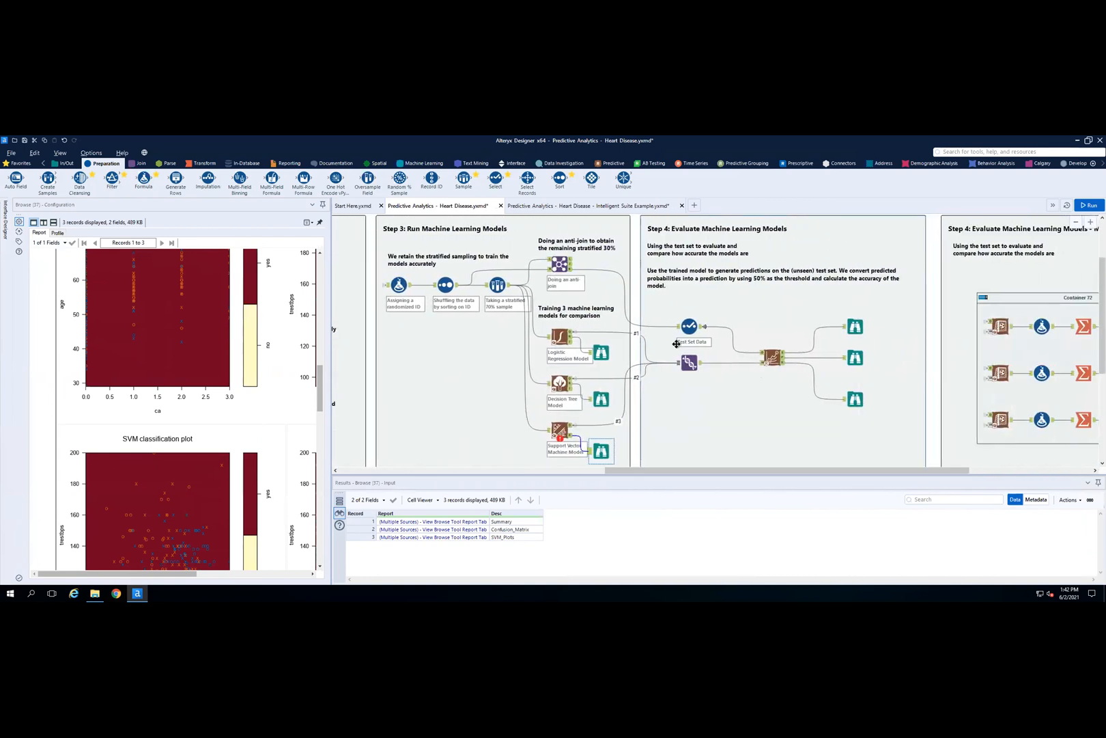
pyautogui.scroll(-1, 676, 343)
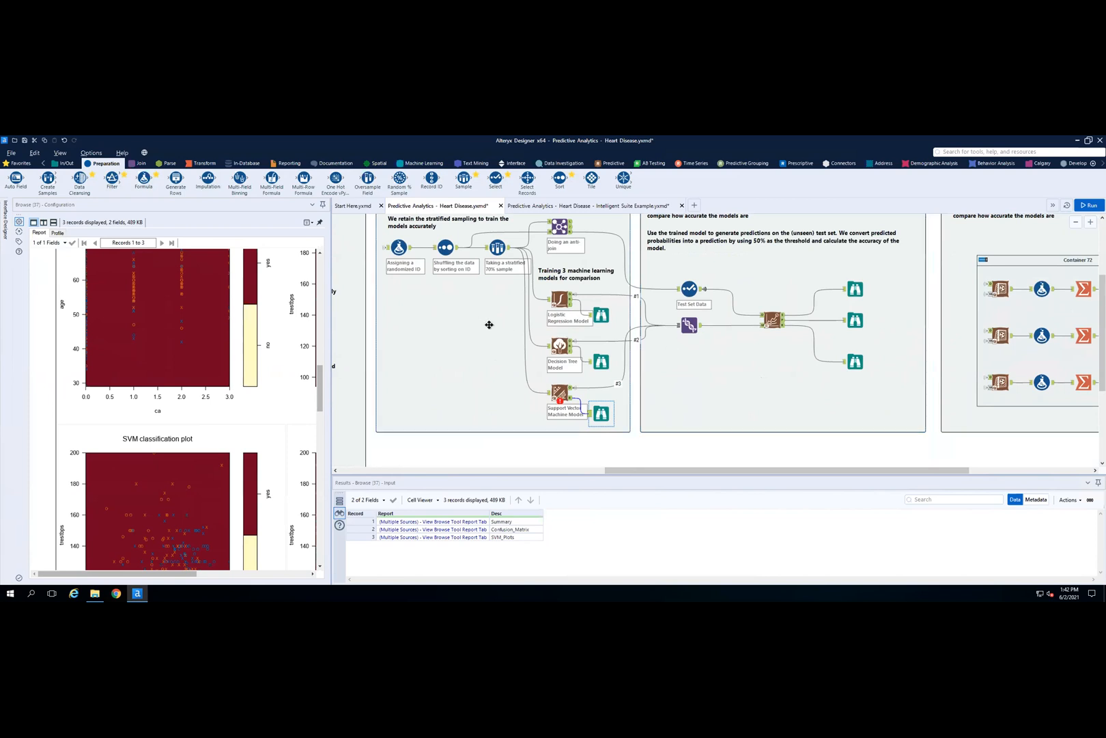
pyautogui.scroll(1, 489, 325)
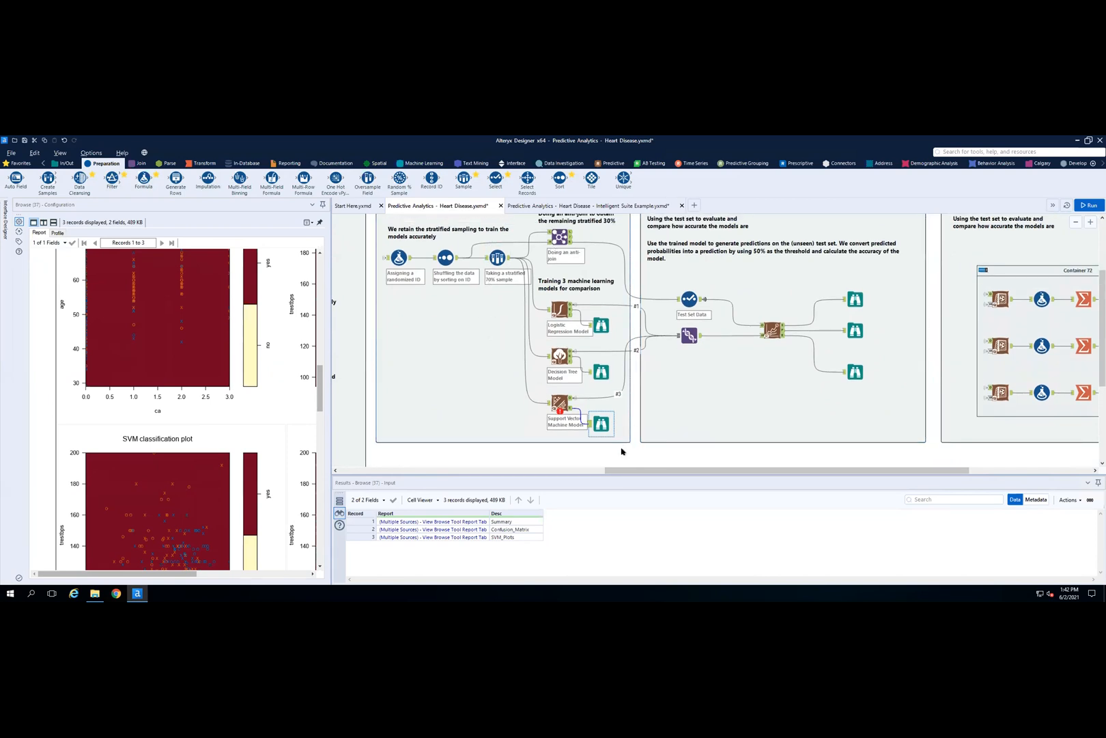
# - Examine the Step 4 model comparison outputs, covering the test set predictions, the fit and error measures, and the Model Comparison Report
pyautogui.moveTo(614, 470); pyautogui.dragTo(610, 471)
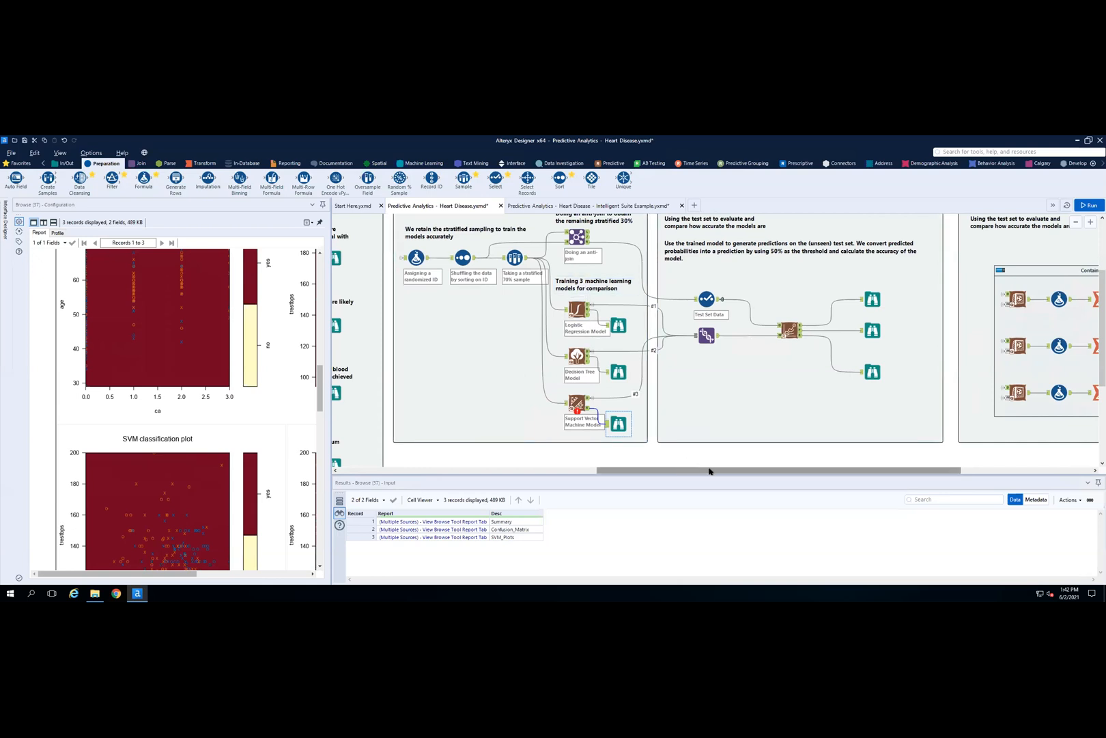
pyautogui.moveTo(709, 471); pyautogui.dragTo(787, 470)
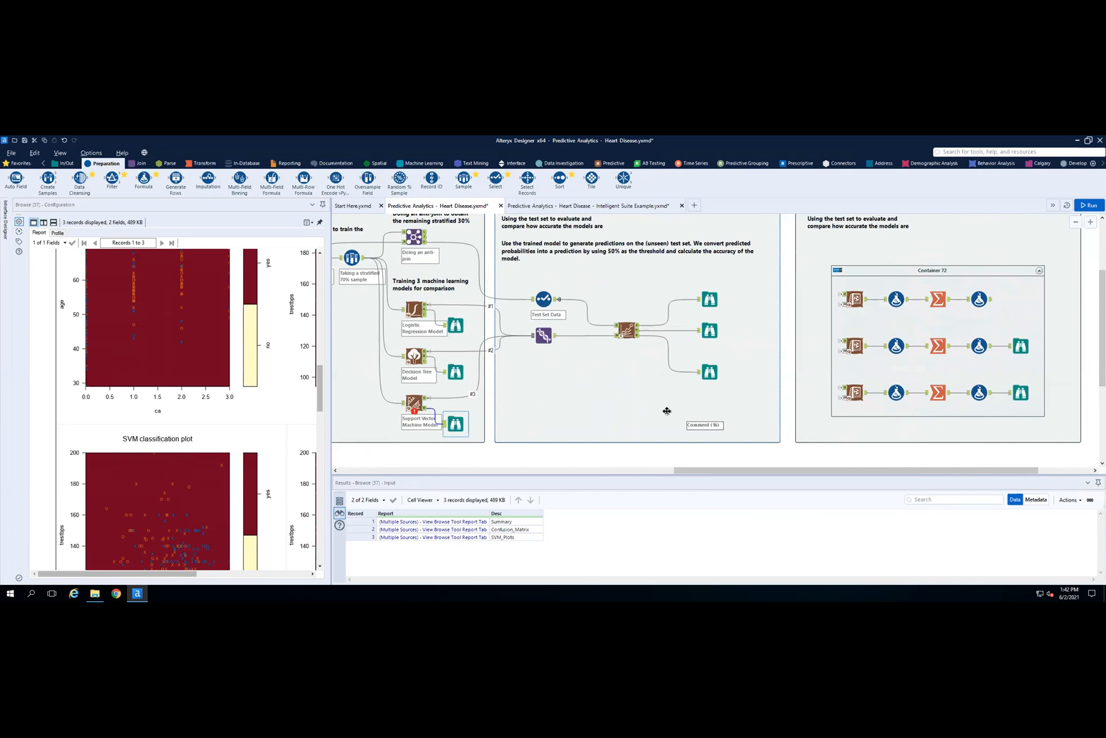
pyautogui.click(635, 335)
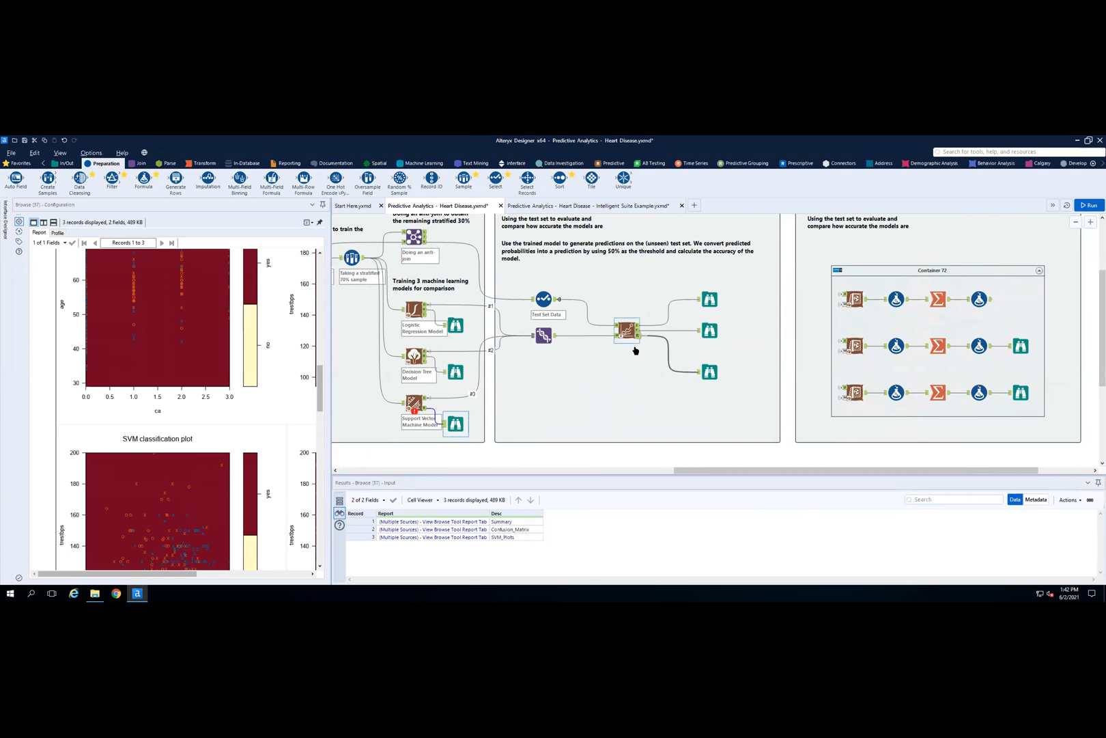
pyautogui.click(856, 299)
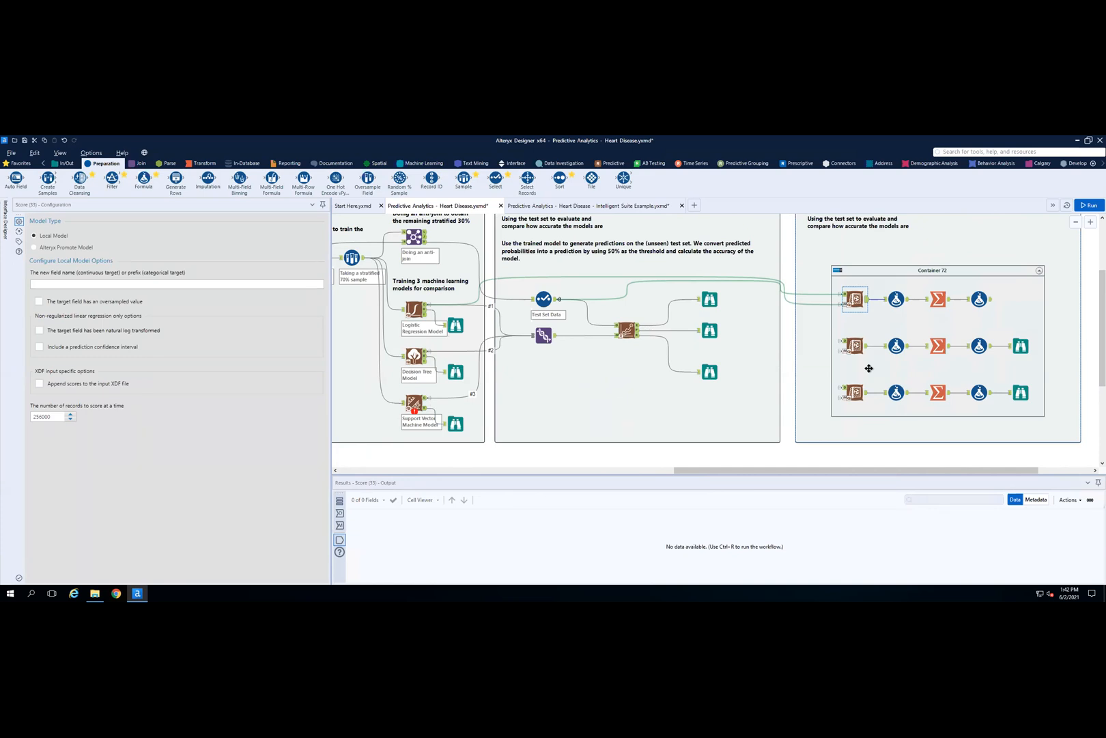
pyautogui.click(710, 330)
pyautogui.click(710, 364)
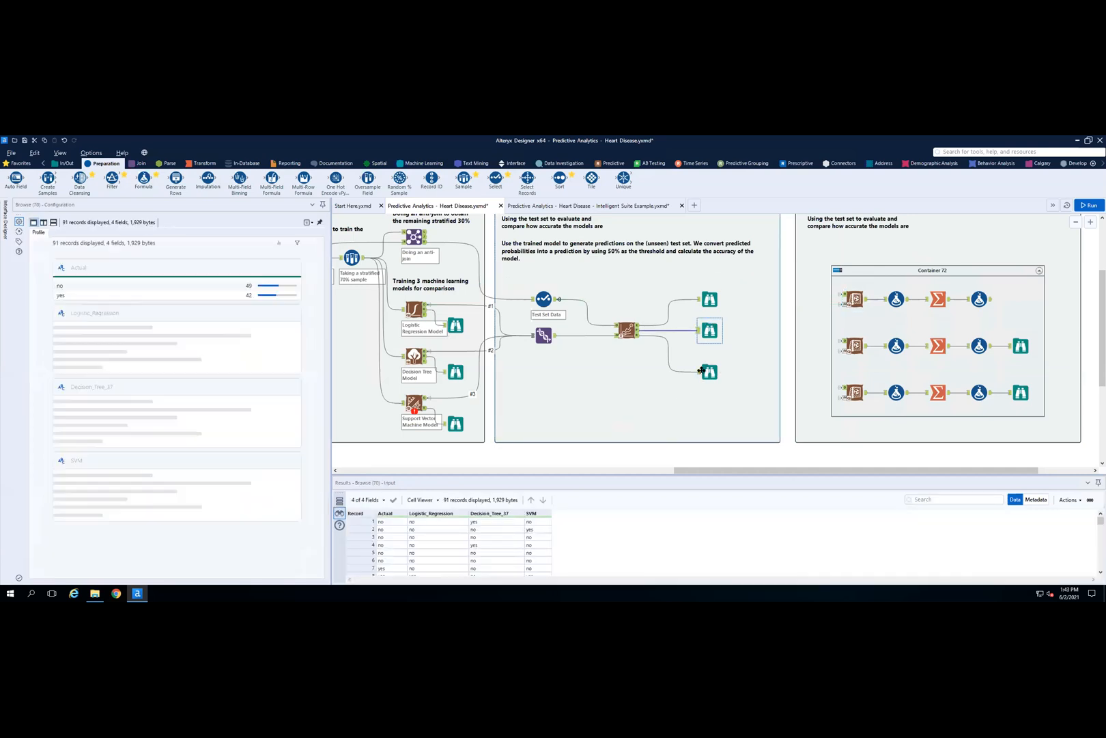
pyautogui.click(710, 299)
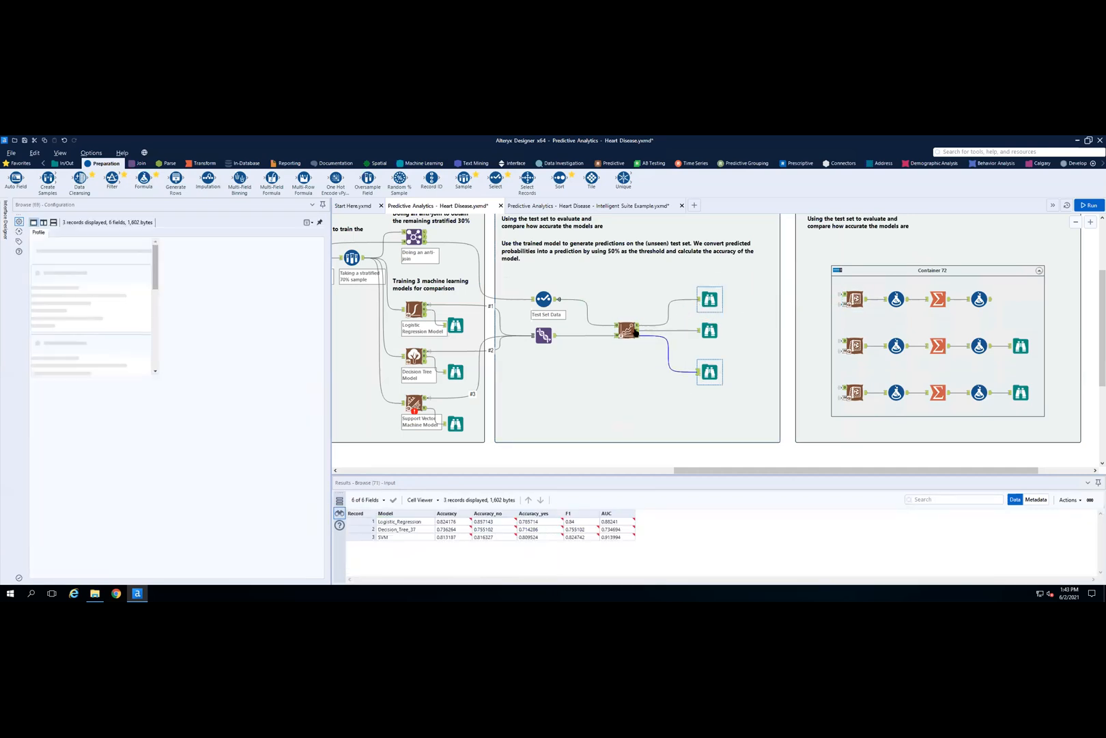
pyautogui.click(709, 372)
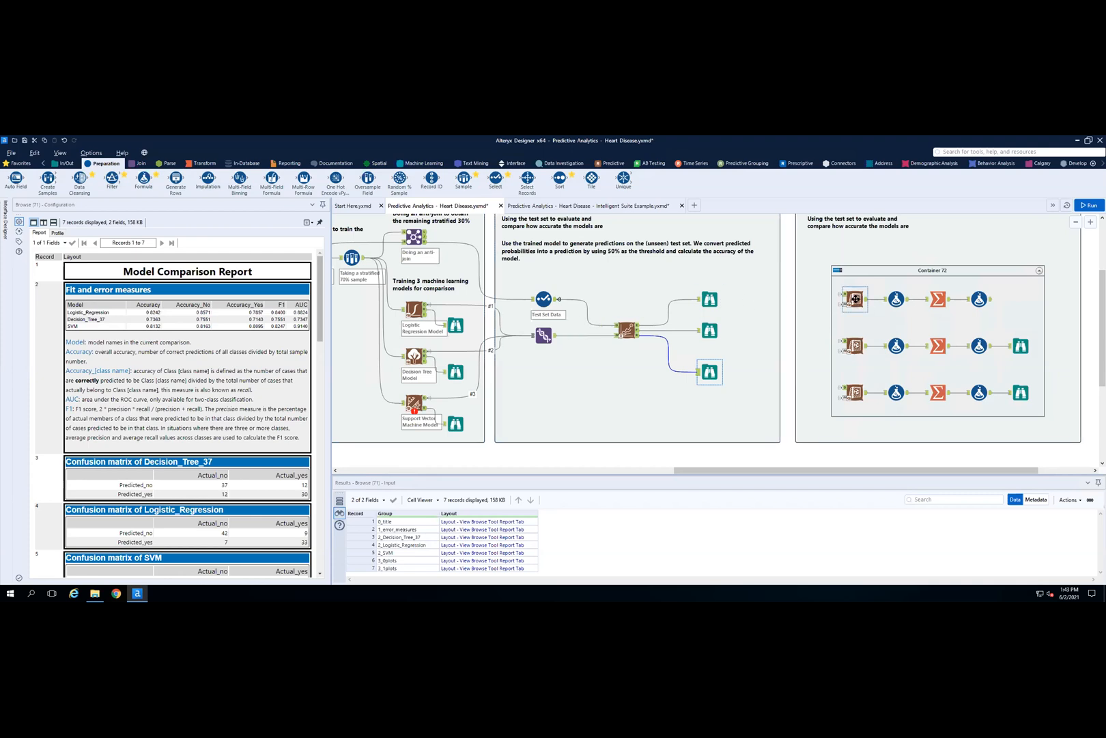
# - Inspect the first Score tool and the prediction Formula in the manual Step 4 evaluation container
pyautogui.click(855, 299)
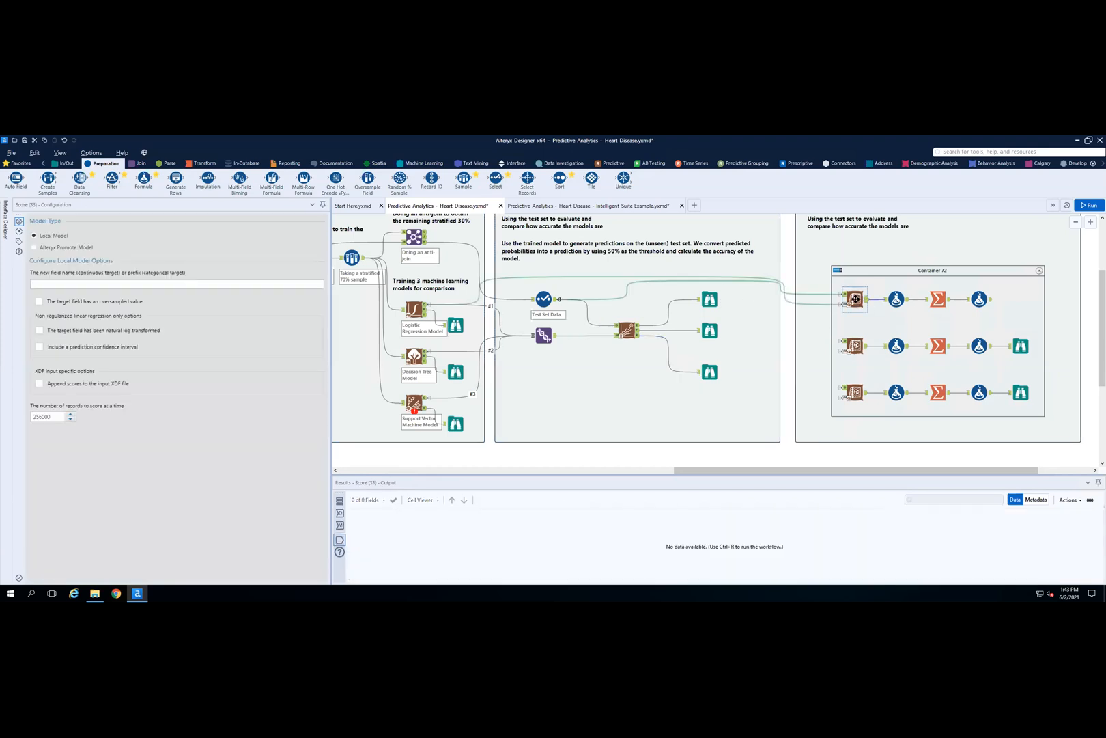
pyautogui.scroll(1, 864, 304)
pyautogui.scroll(1, 864, 303)
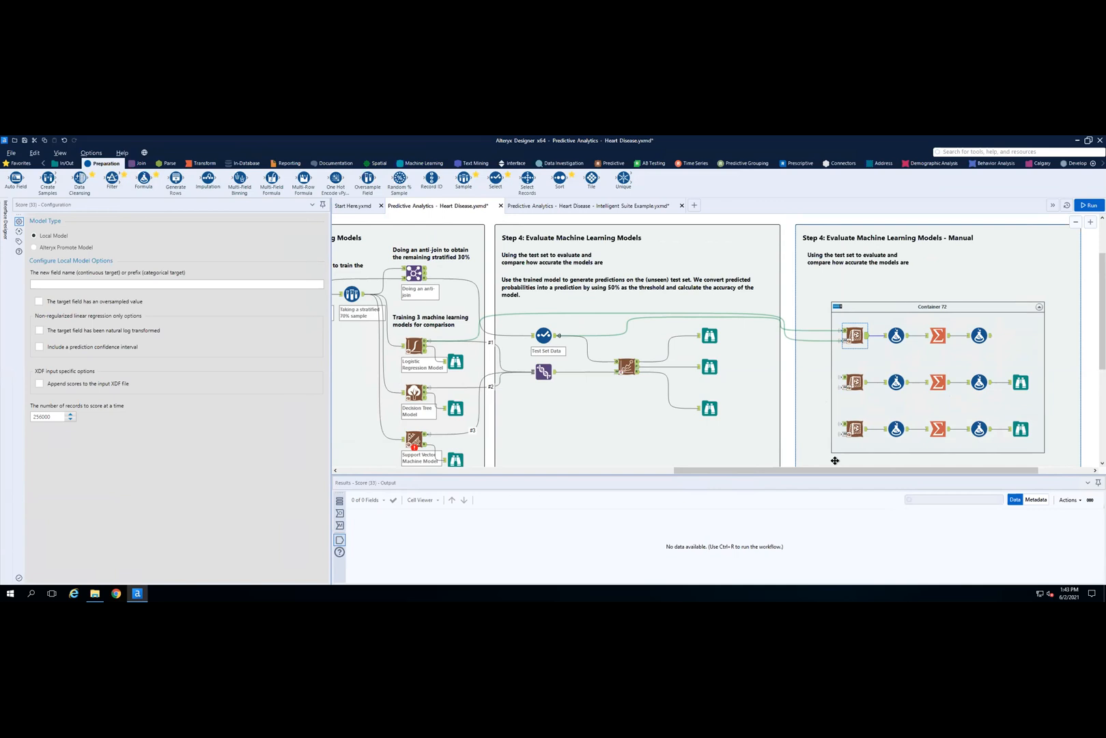
pyautogui.moveTo(834, 469); pyautogui.dragTo(940, 471)
pyautogui.click(788, 335)
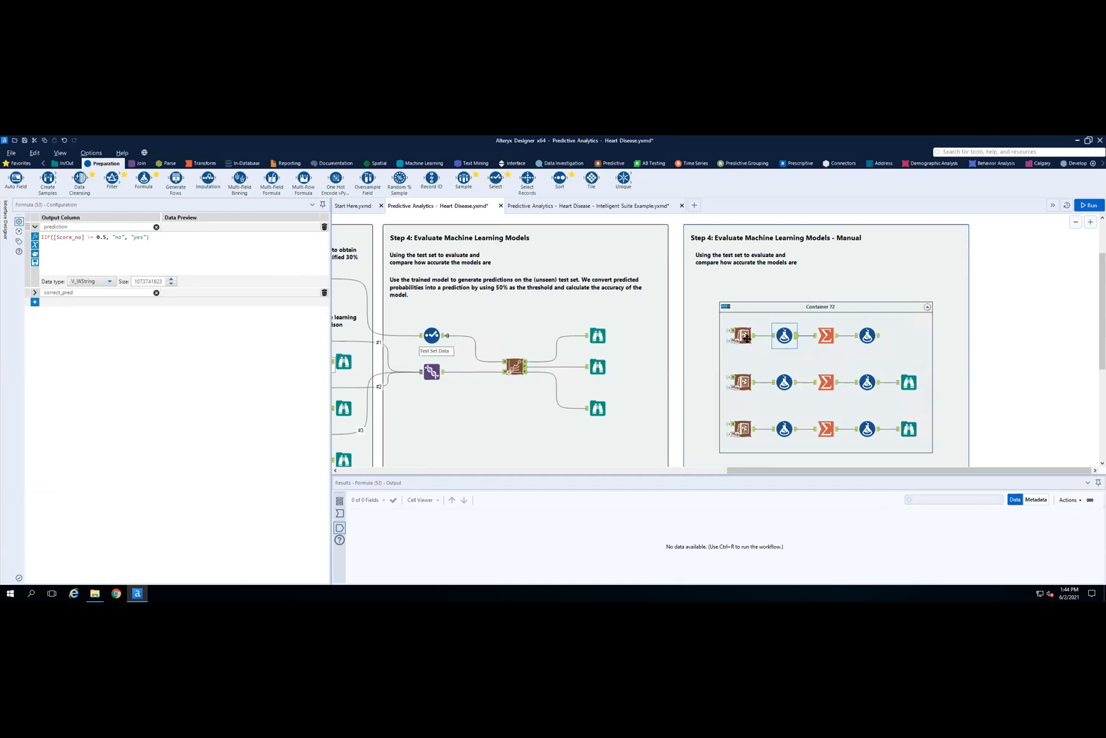
pyautogui.click(743, 335)
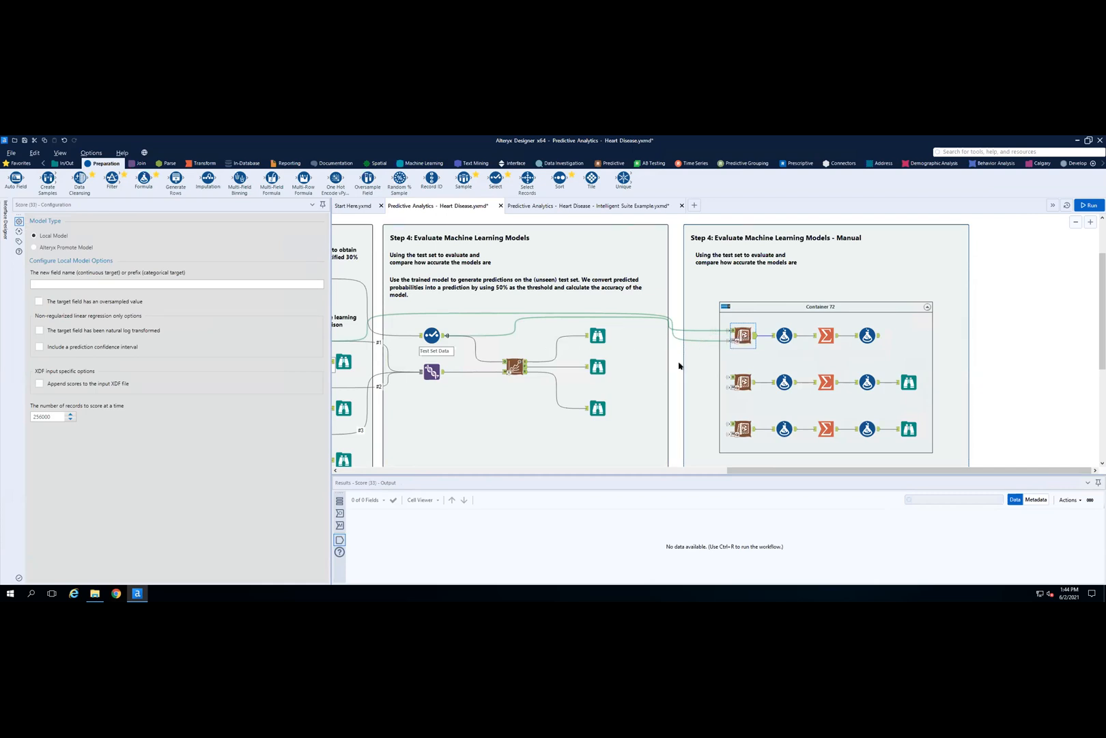
# - Make the connection from the model comparison tool's error measures output to its Browse tool wireless
pyautogui.click(555, 357)
pyautogui.rightClick(555, 357)
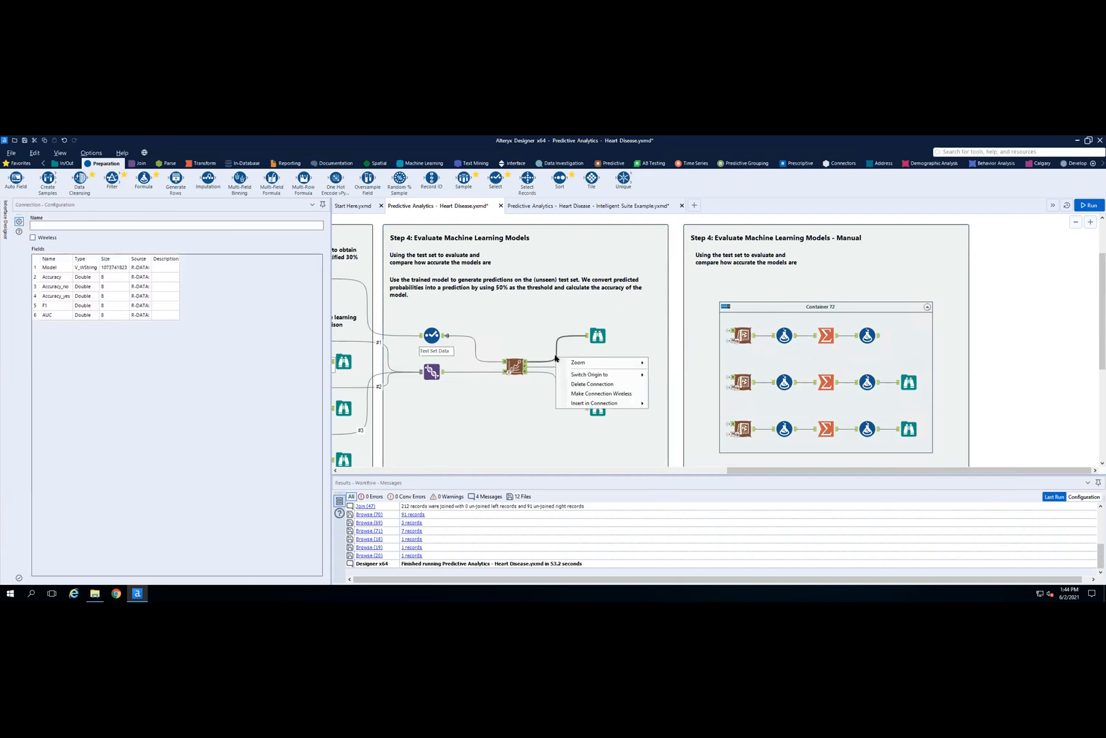
pyautogui.click(574, 394)
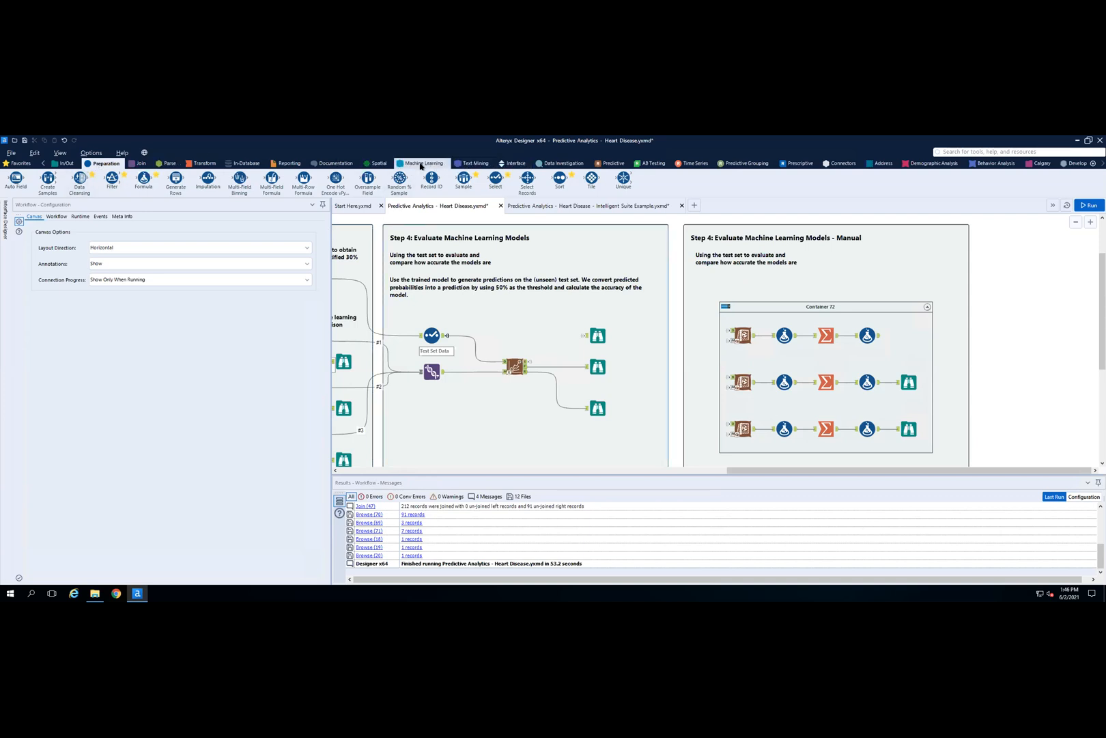
# - Look through the tools available in the Machine Learning, Text Mining and Computer Vision categories
pyautogui.click(422, 164)
pyautogui.click(475, 164)
pyautogui.scroll(-4, 1045, 164)
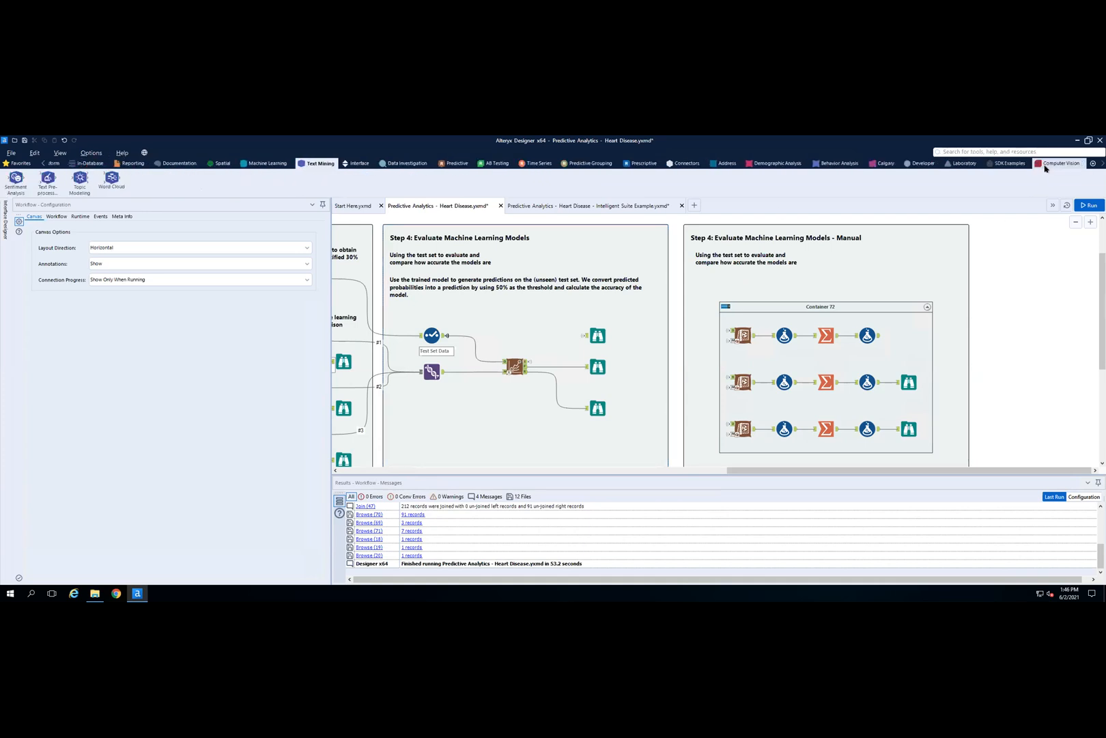
pyautogui.click(1046, 164)
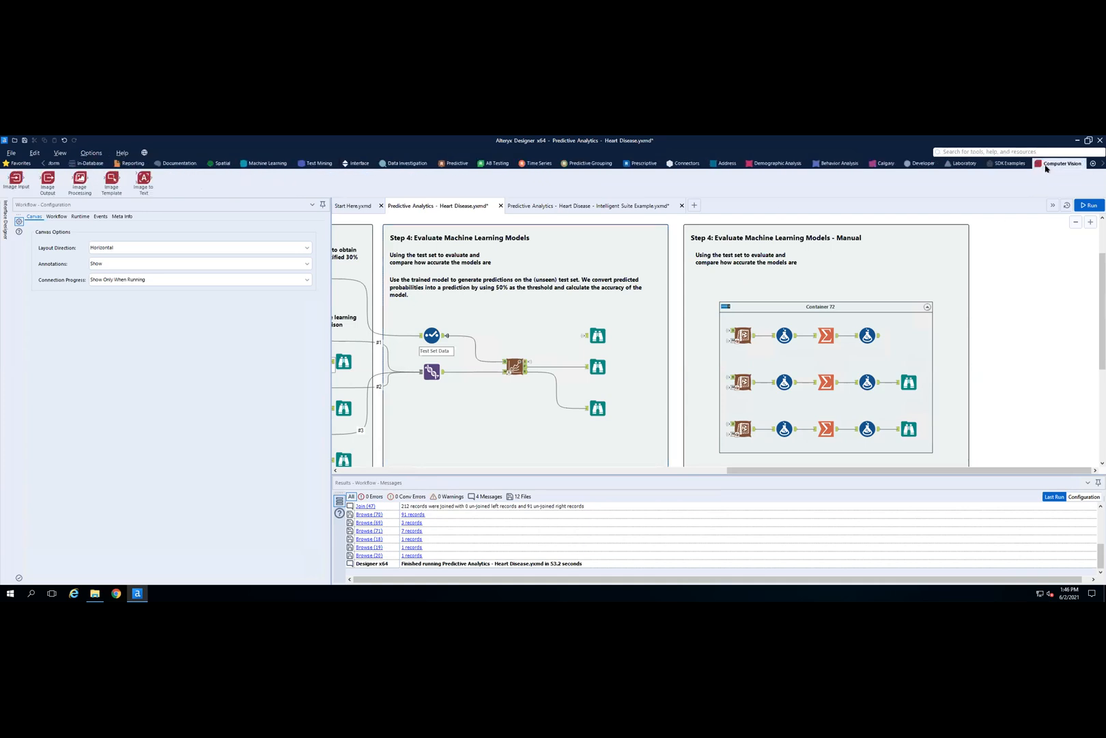
pyautogui.click(265, 164)
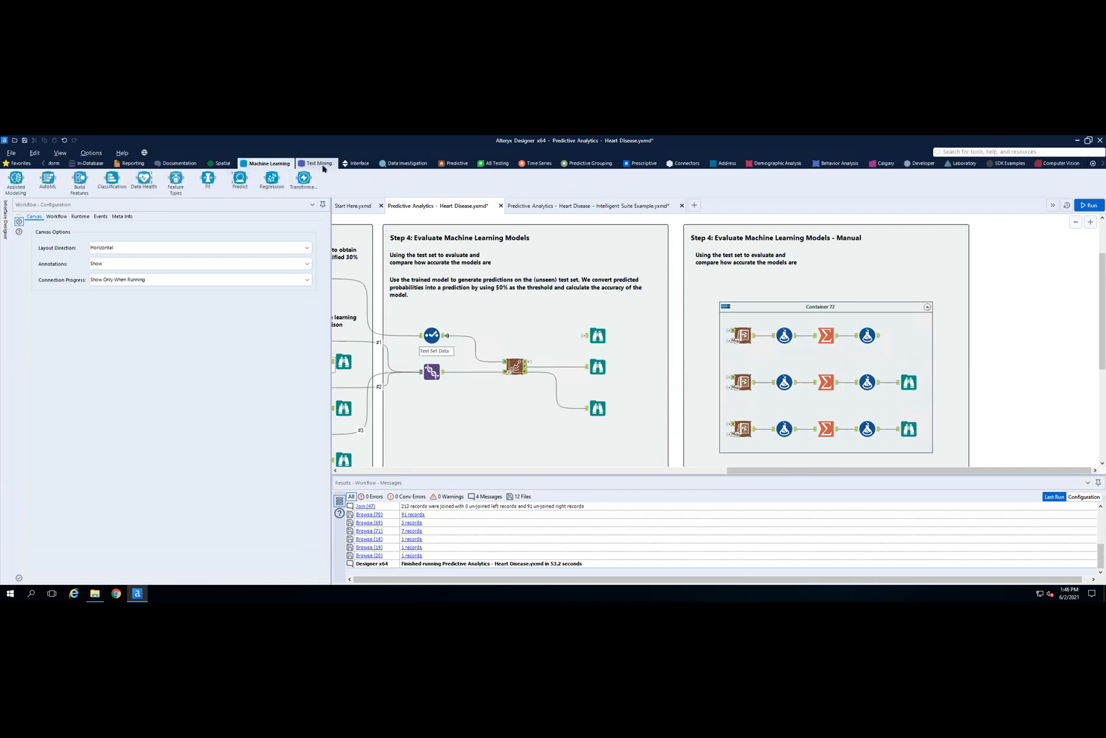
# - Switch to the Heart Disease - Intelligent Suite Example workflow, and inspect the estimation and validation percentages of its Create Samples tool
pyautogui.click(556, 207)
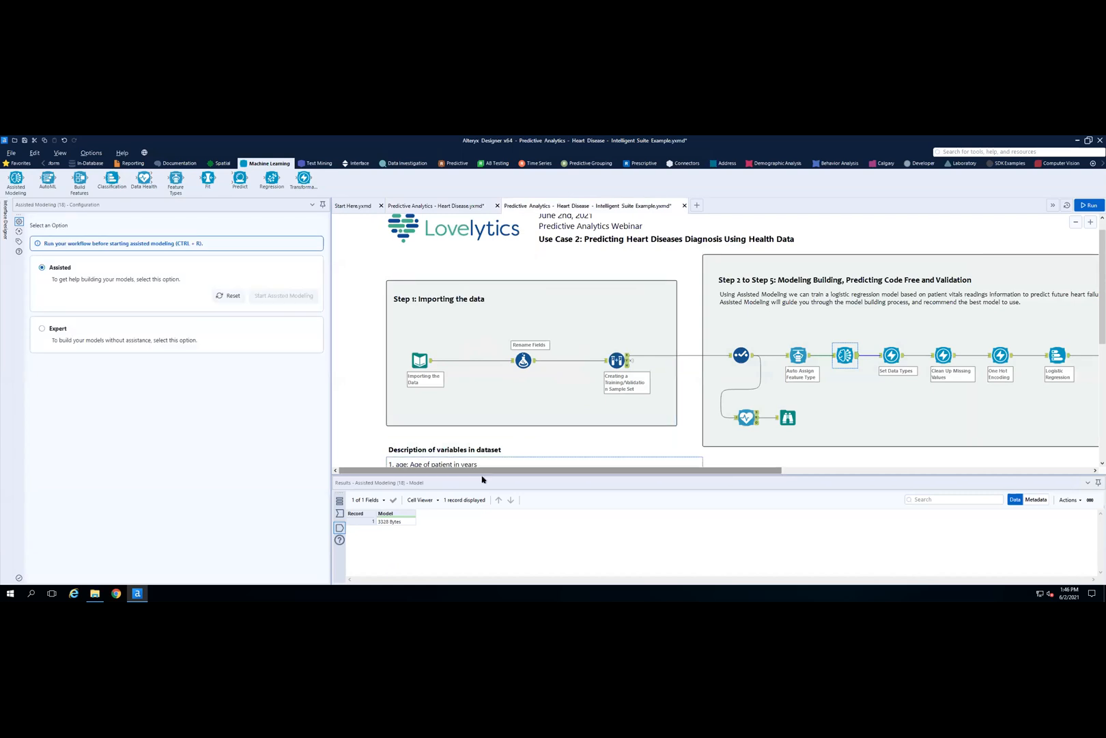
pyautogui.moveTo(482, 476); pyautogui.dragTo(481, 499)
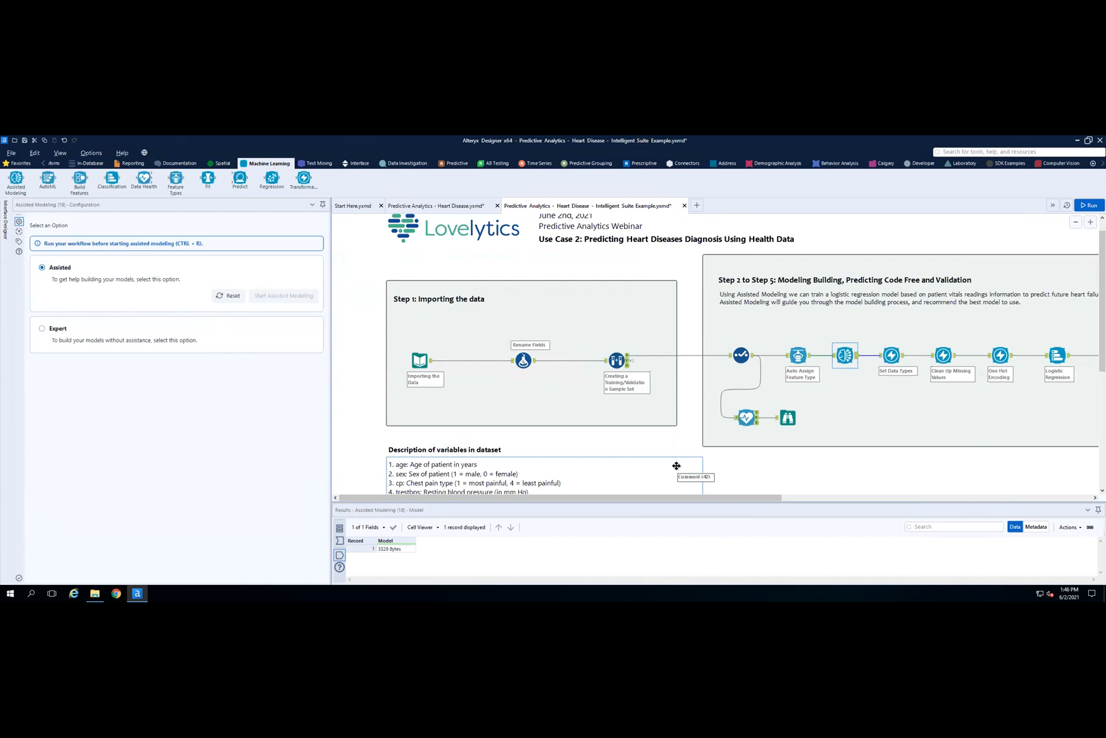
pyautogui.moveTo(647, 495); pyautogui.dragTo(670, 494)
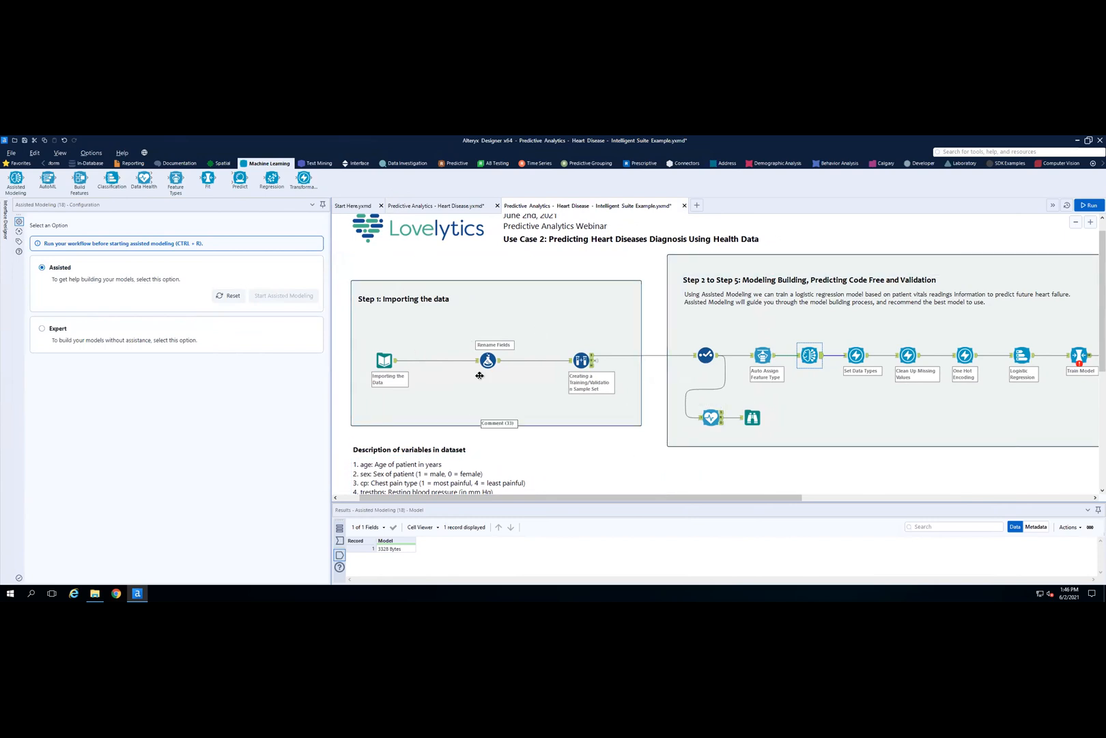
pyautogui.click(582, 359)
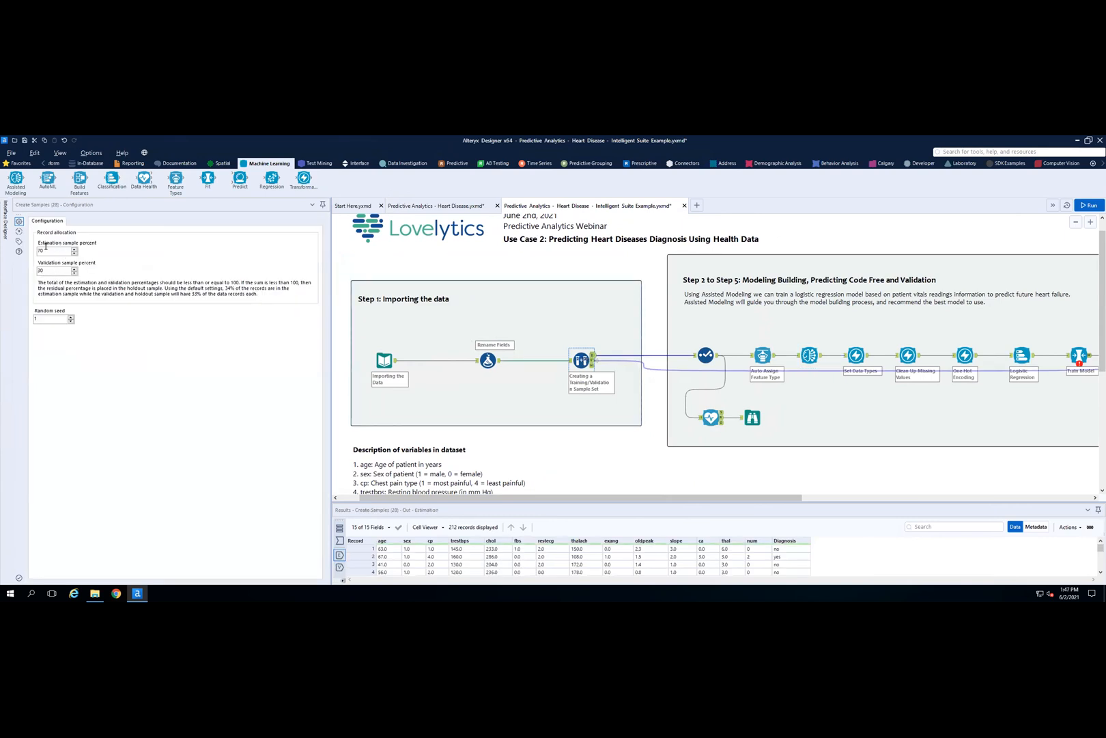
pyautogui.press('Tab')
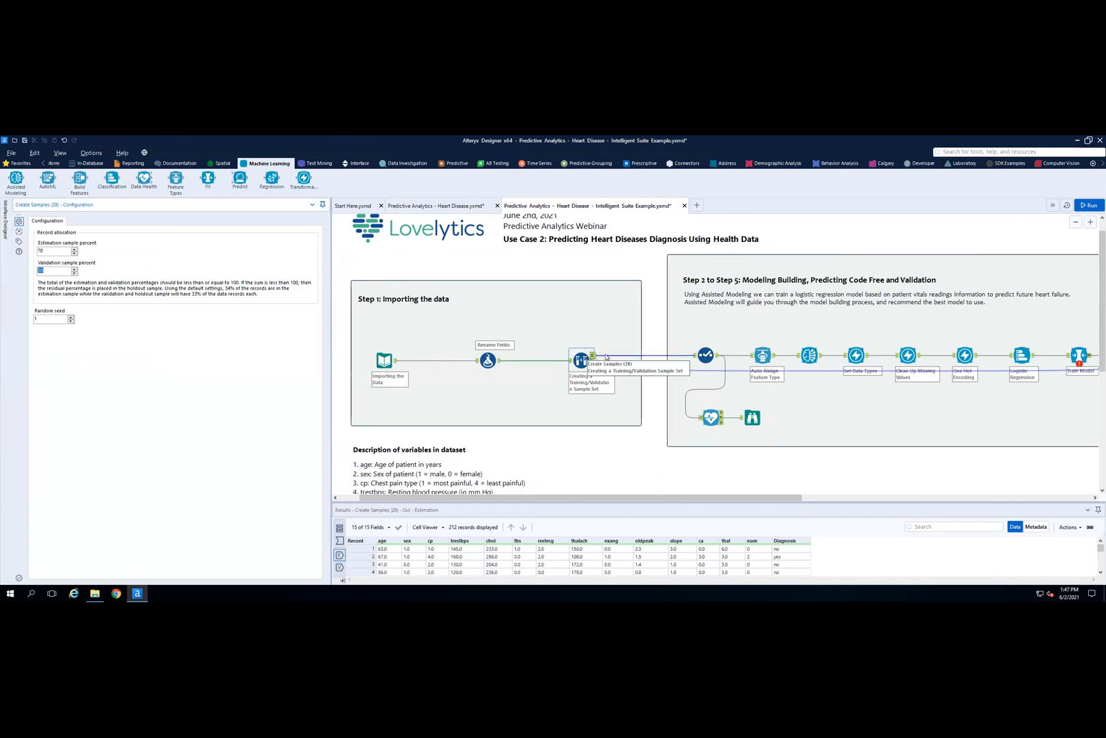
# - Examine the Data Health report, and review the ratings, scores and recommended actions for each field in the Data Health tool's output
pyautogui.moveTo(737, 499); pyautogui.dragTo(789, 498)
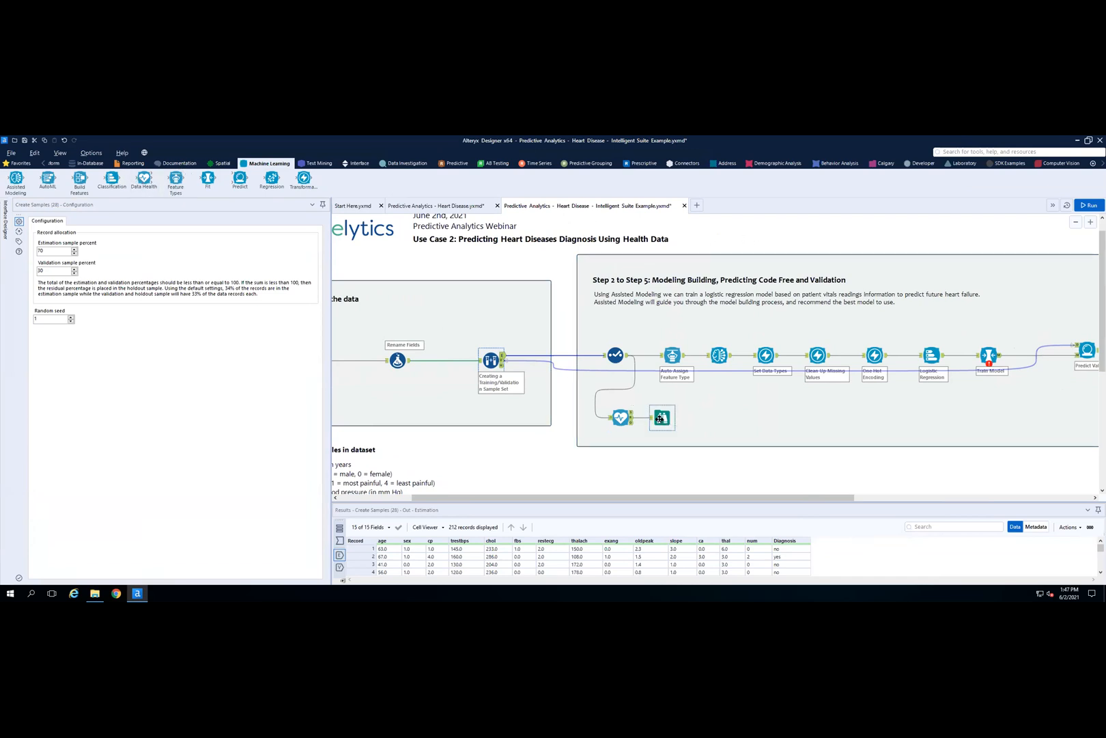
pyautogui.click(661, 418)
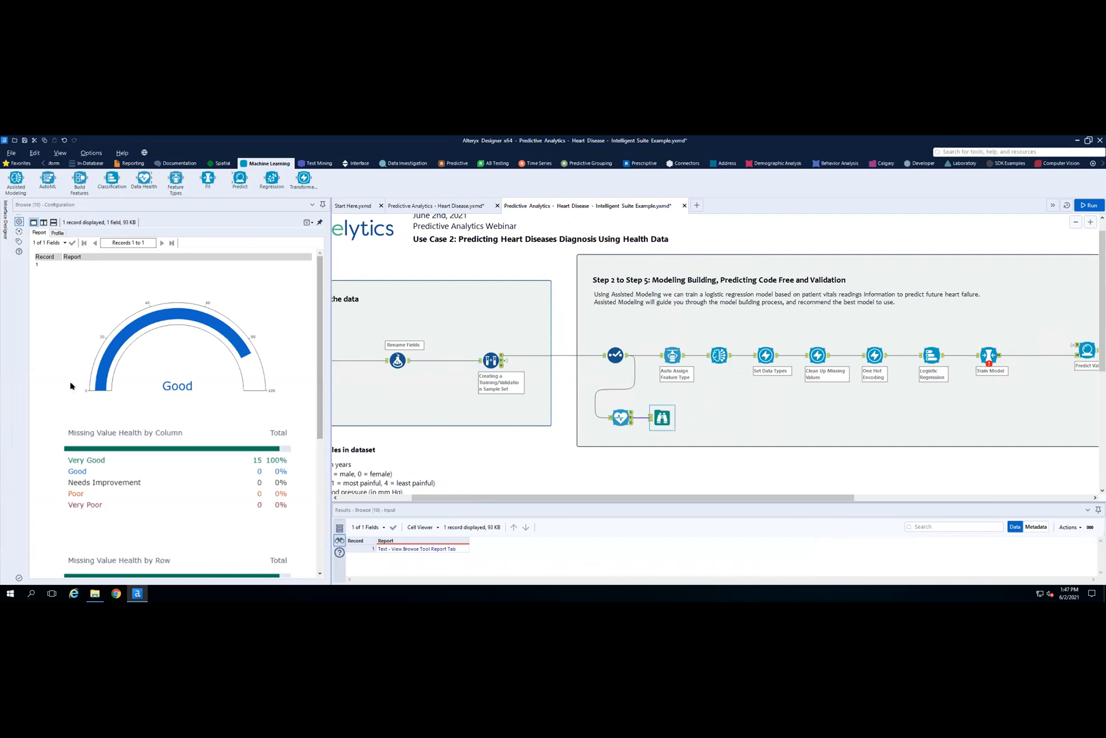
pyautogui.click(614, 412)
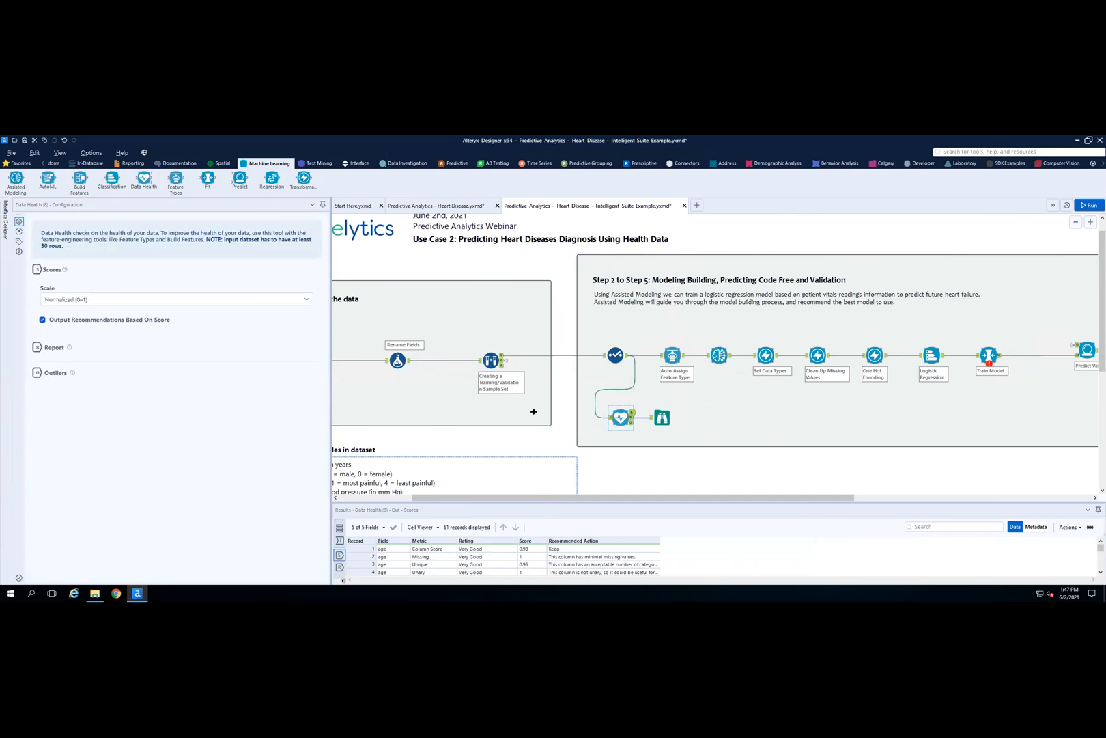
pyautogui.moveTo(533, 502); pyautogui.dragTo(533, 414)
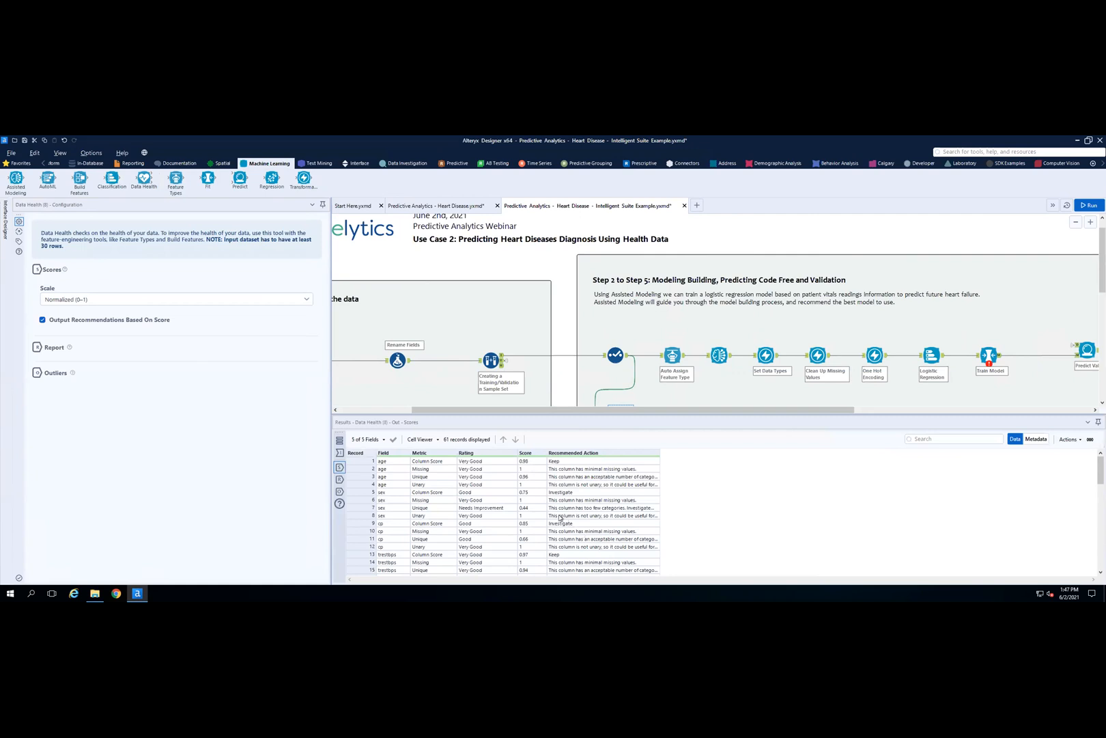
pyautogui.scroll(-7, 605, 502)
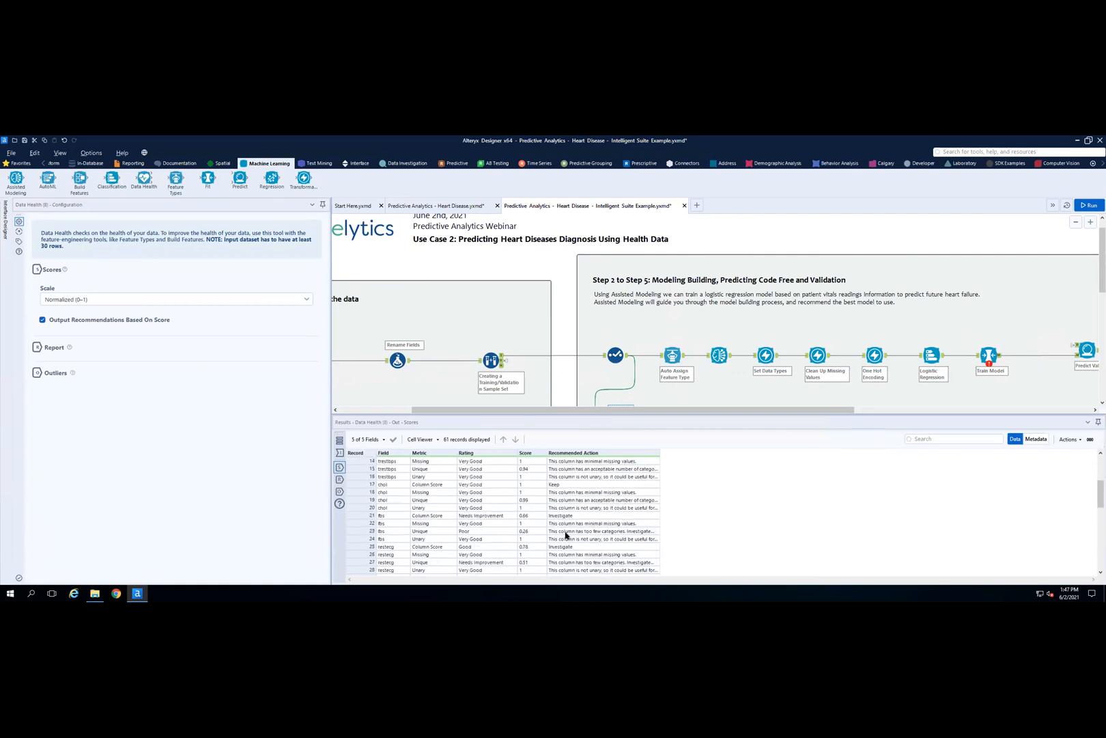
pyautogui.scroll(-7, 615, 505)
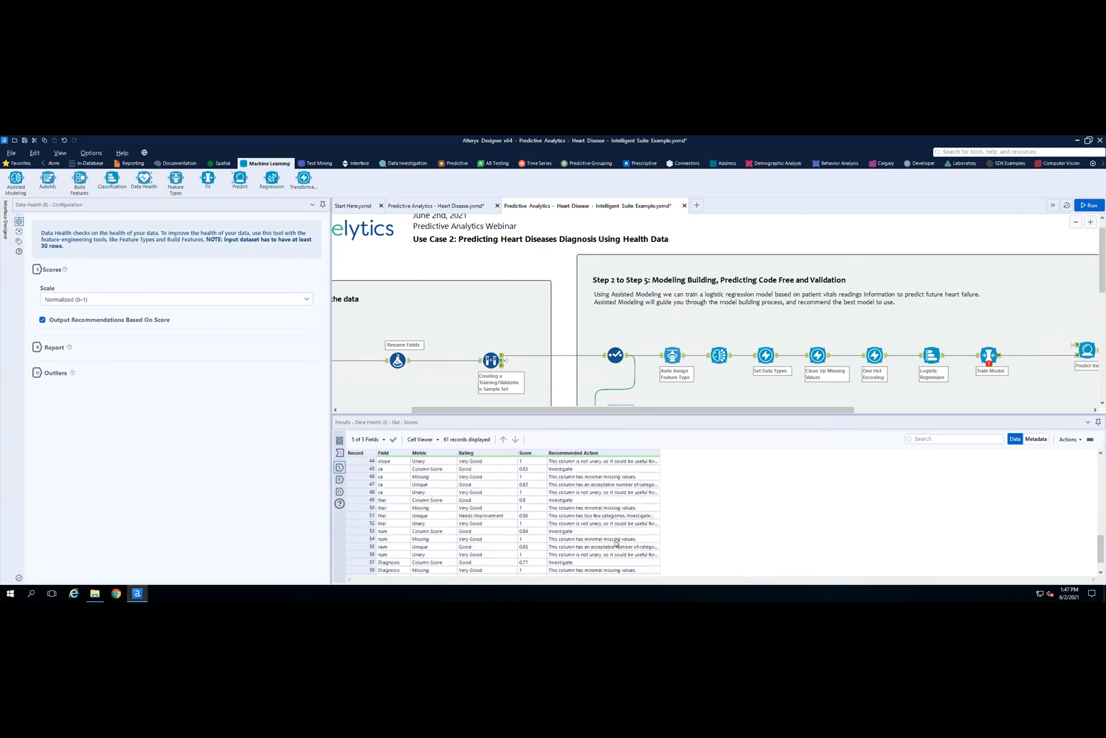
pyautogui.scroll(-1, 615, 543)
pyautogui.scroll(8, 636, 496)
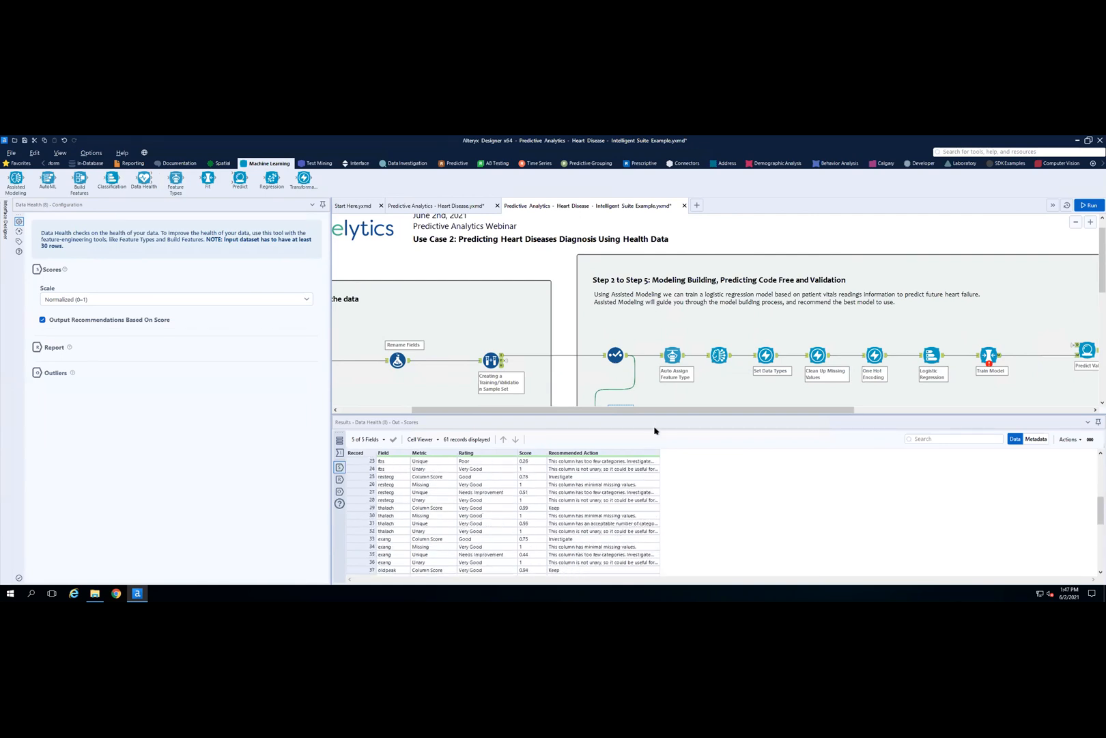
pyautogui.moveTo(656, 414)
pyautogui.mouseDown()
pyautogui.moveTo(648, 470)
pyautogui.moveTo(679, 479)
pyautogui.mouseUp()
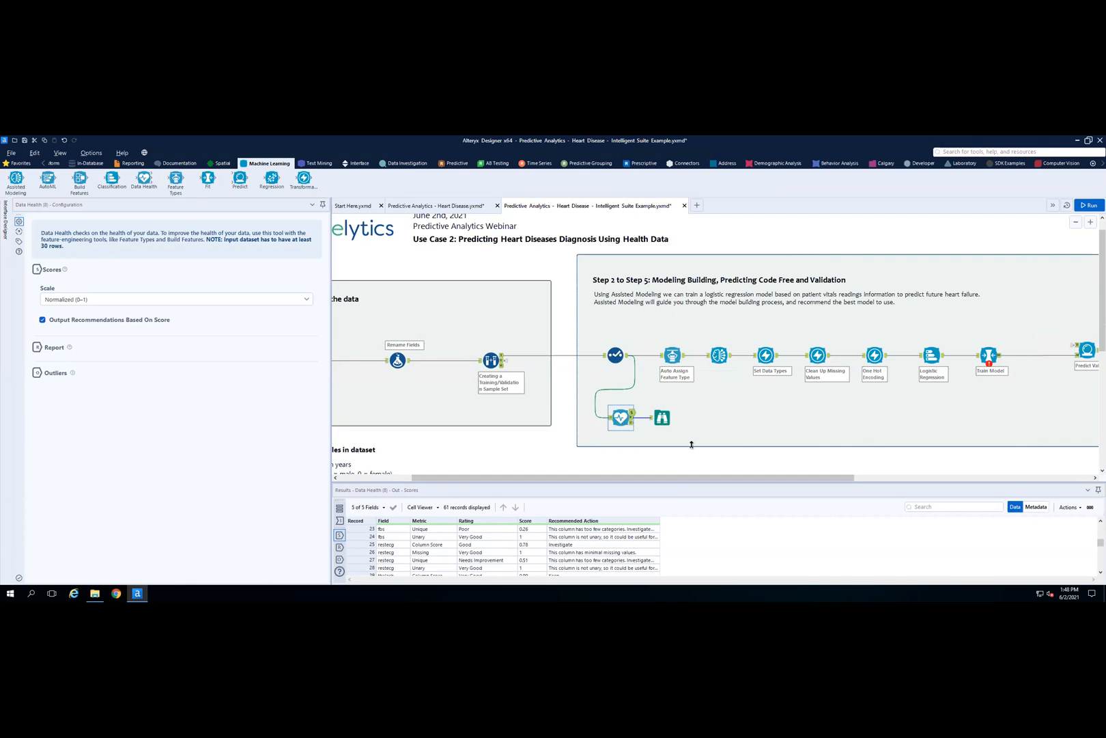
# - Review the change type and output type of every field in the Auto Assign Feature Type tool
pyautogui.moveTo(720, 478); pyautogui.dragTo(770, 482)
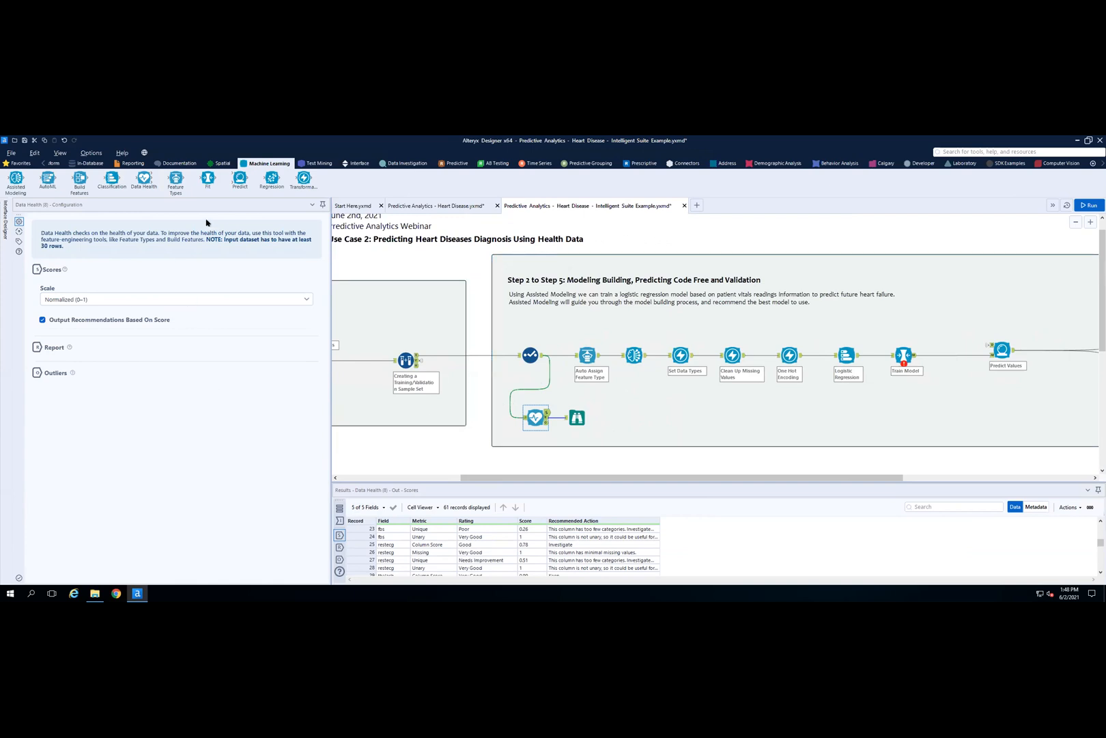
pyautogui.click(585, 357)
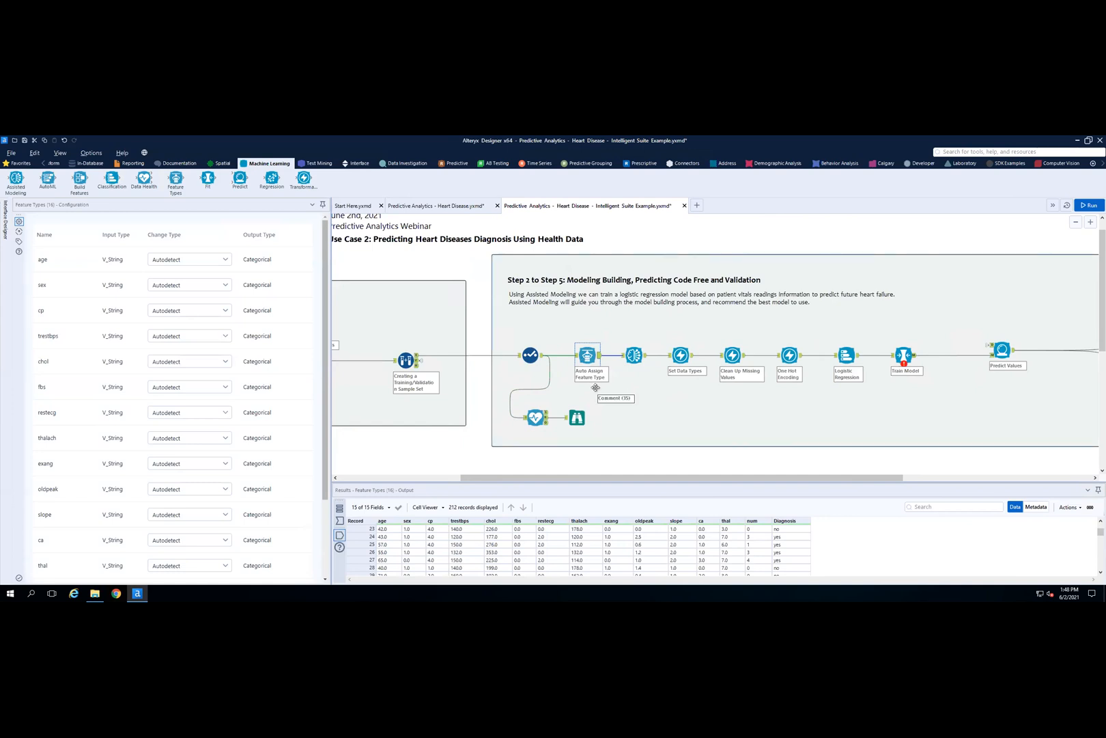
pyautogui.scroll(-3, 316, 265)
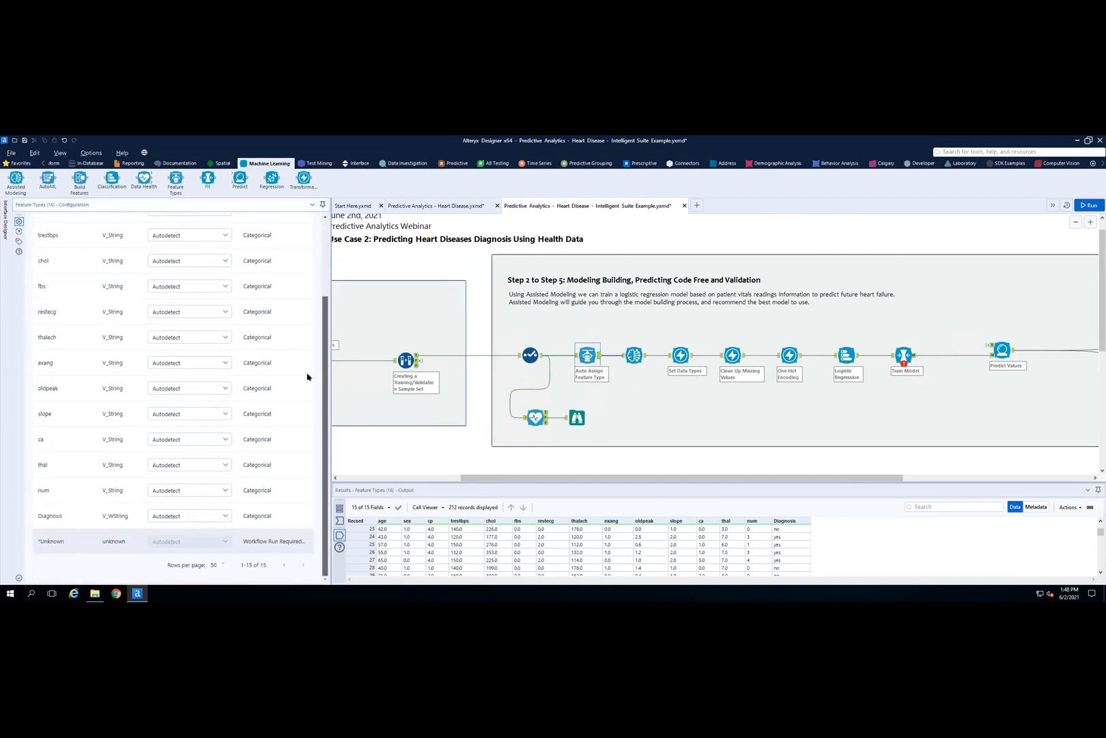
pyautogui.scroll(3, 309, 376)
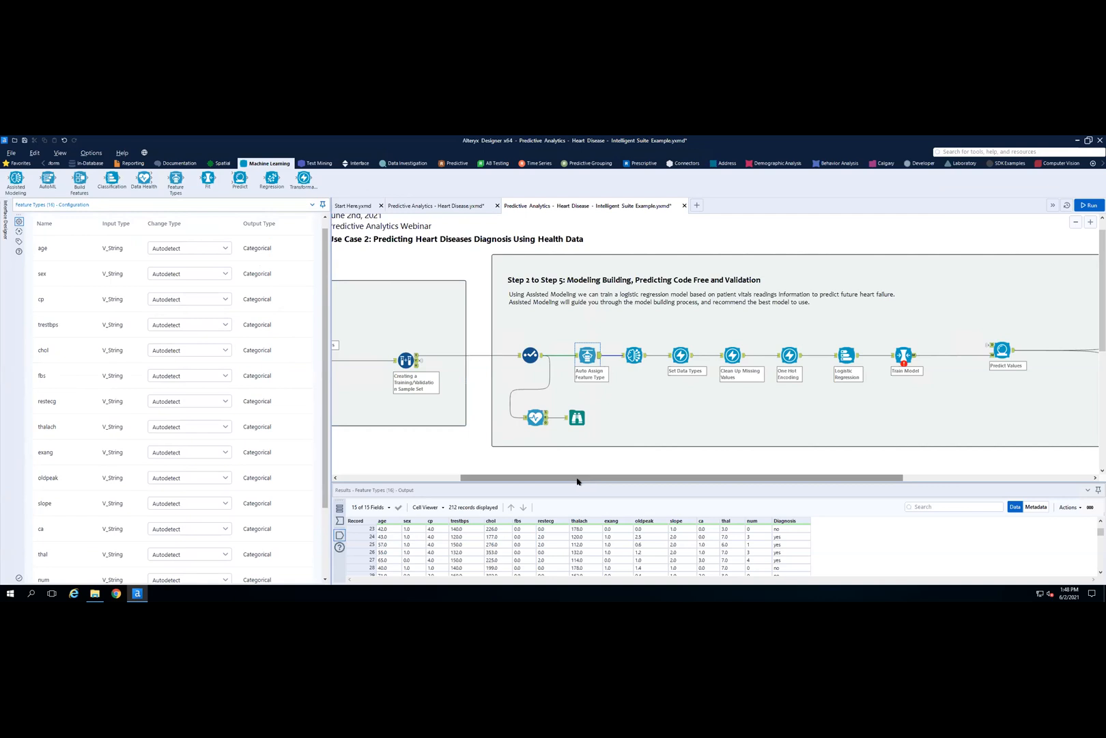
# - Run the workflow, start Assisted Modeling from the Assisted Modeling tool in Assisted mode, and begin building past the tutorial
pyautogui.moveTo(571, 478); pyautogui.dragTo(625, 478)
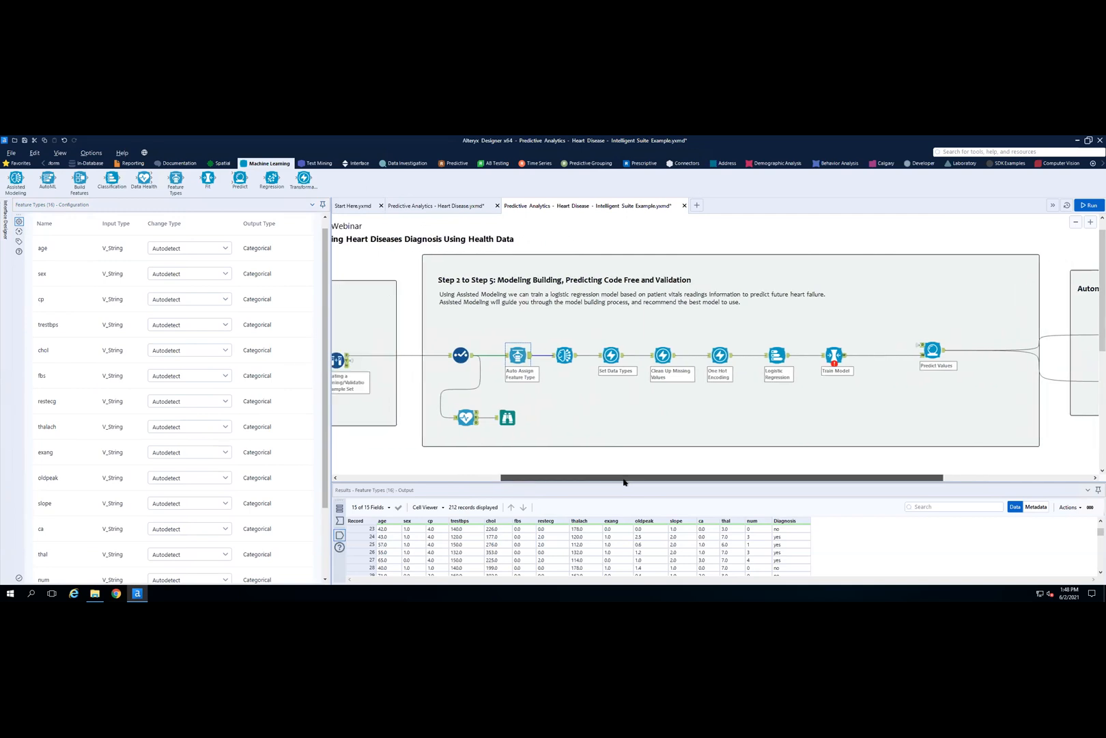
pyautogui.click(571, 356)
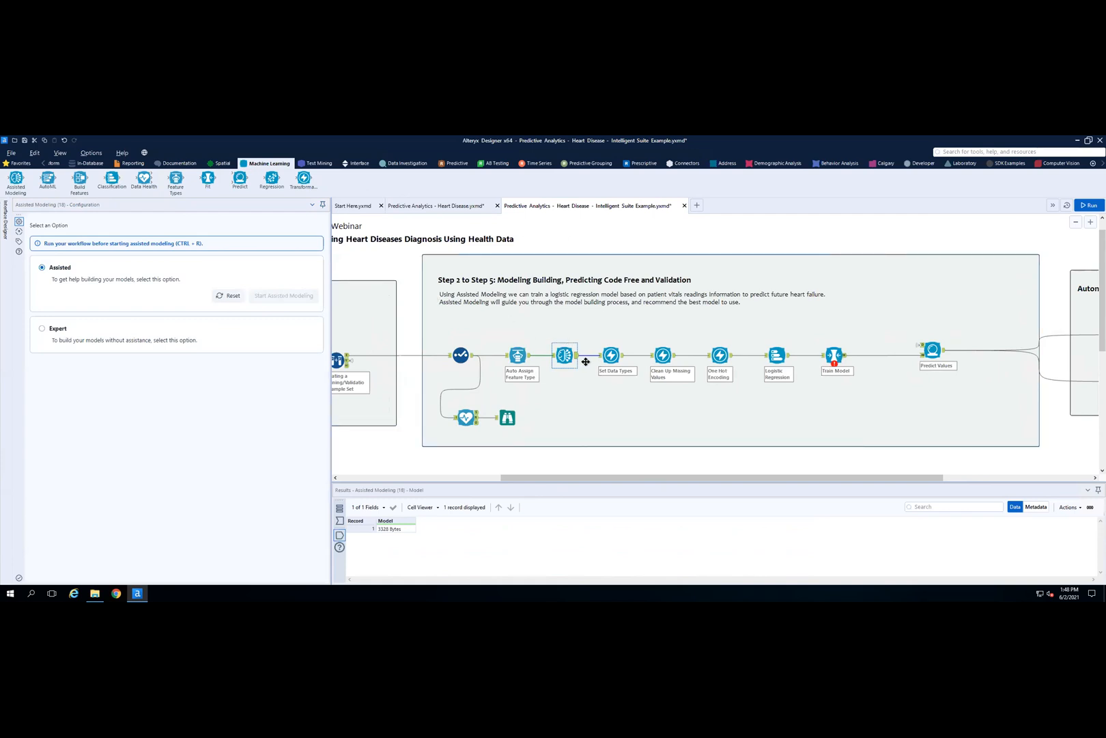
pyautogui.click(1085, 207)
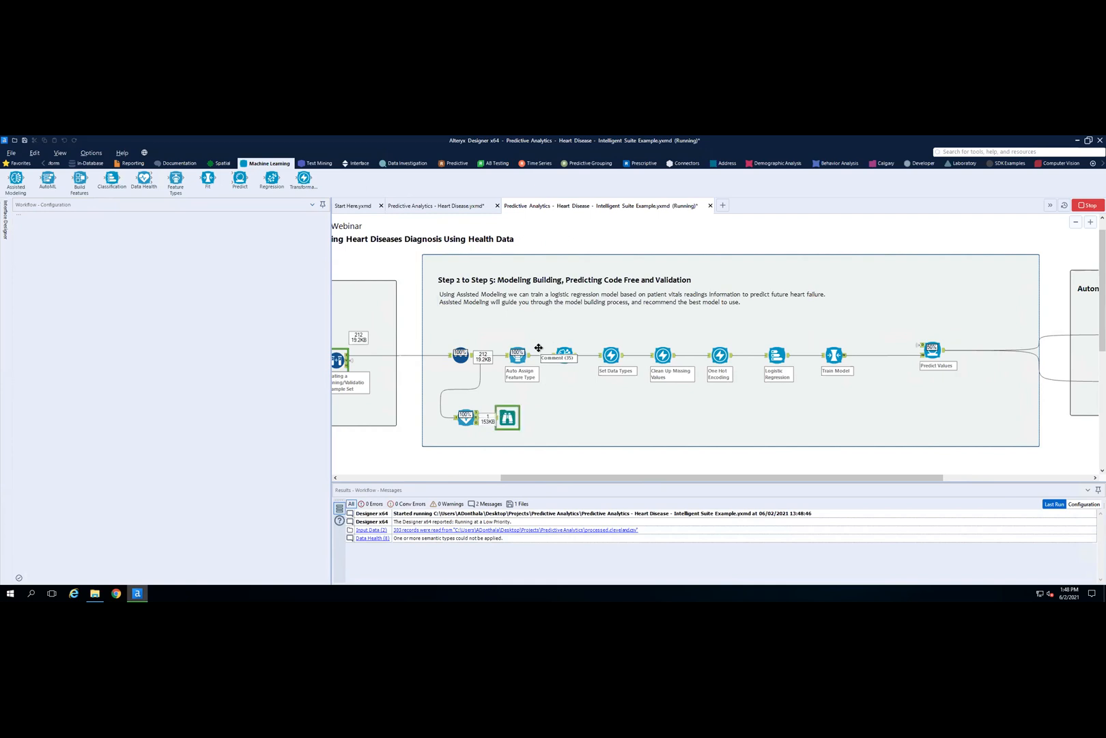
pyautogui.click(564, 355)
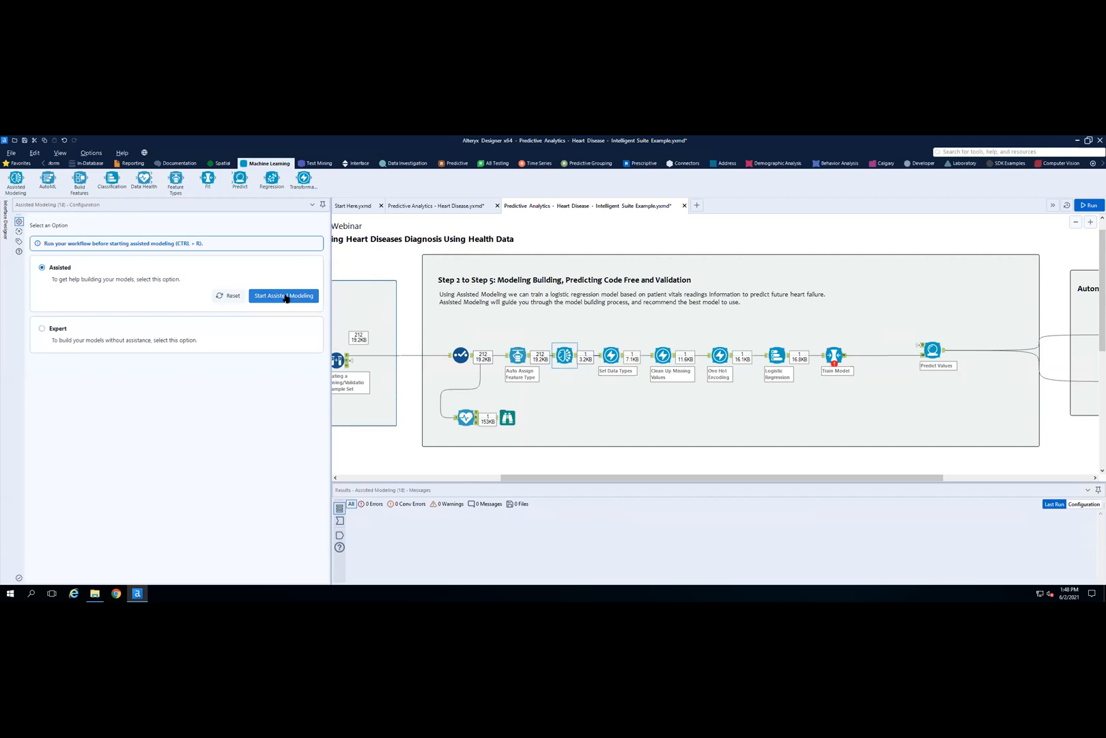
pyautogui.click(286, 298)
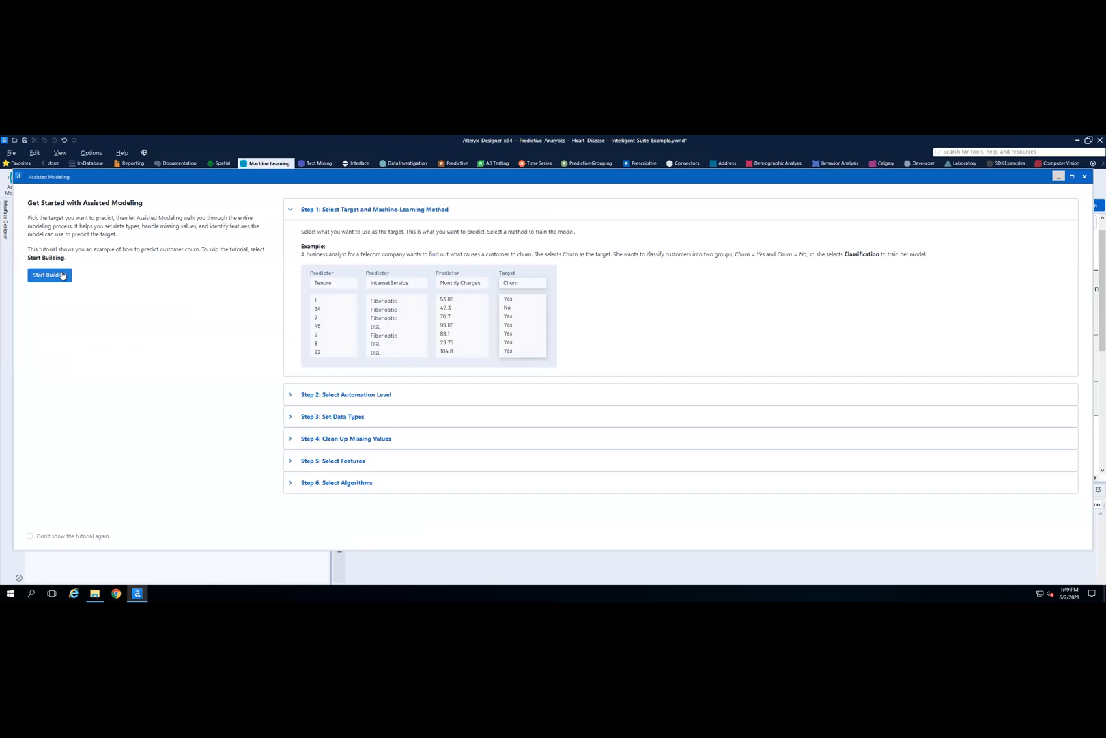
pyautogui.click(62, 276)
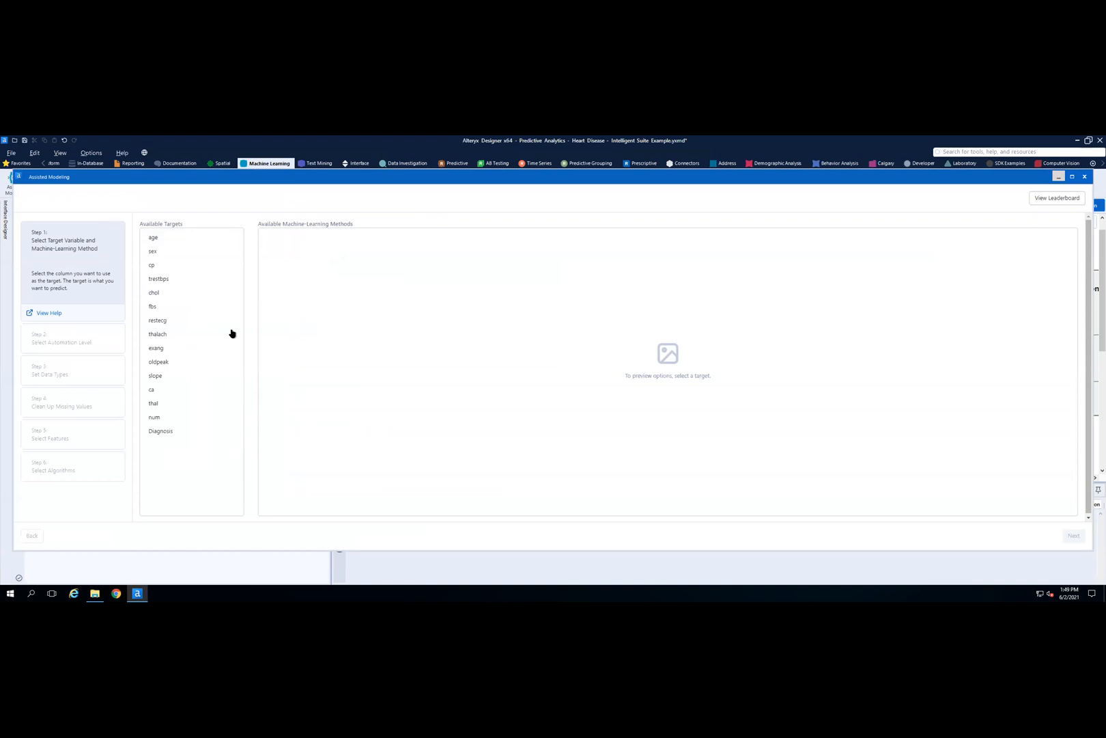
# - Set Diagnosis as the target with the Classification method, and use the Step-by-Step automation level
pyautogui.click(163, 433)
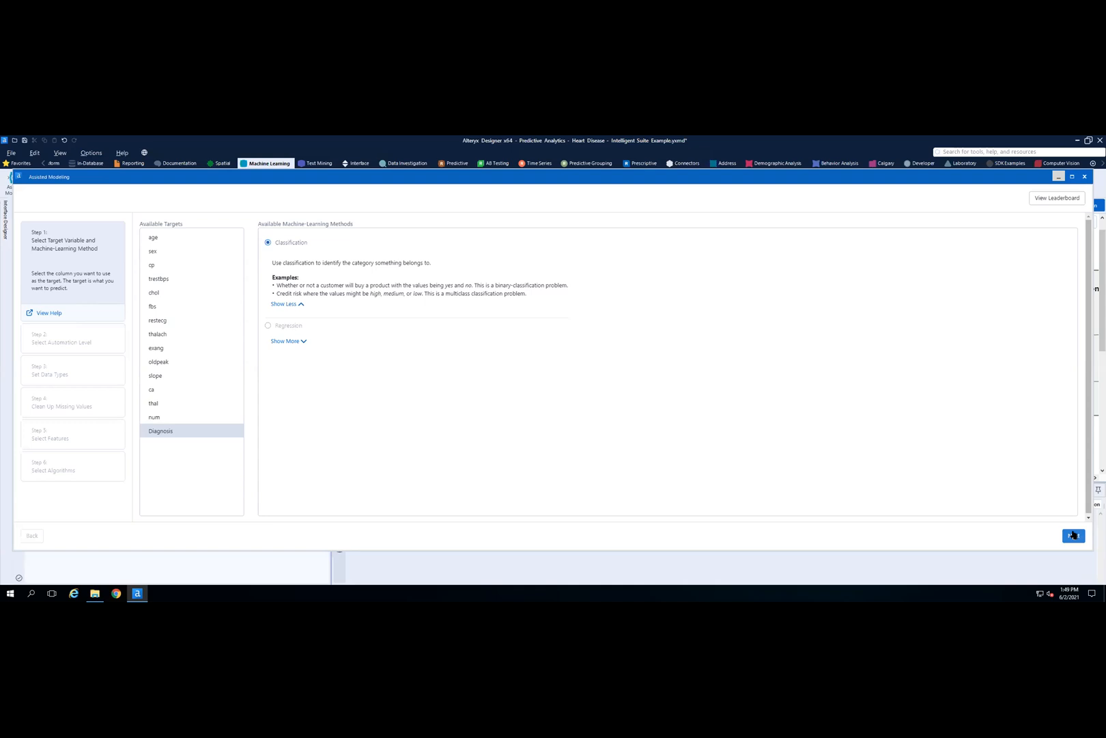
pyautogui.click(1073, 534)
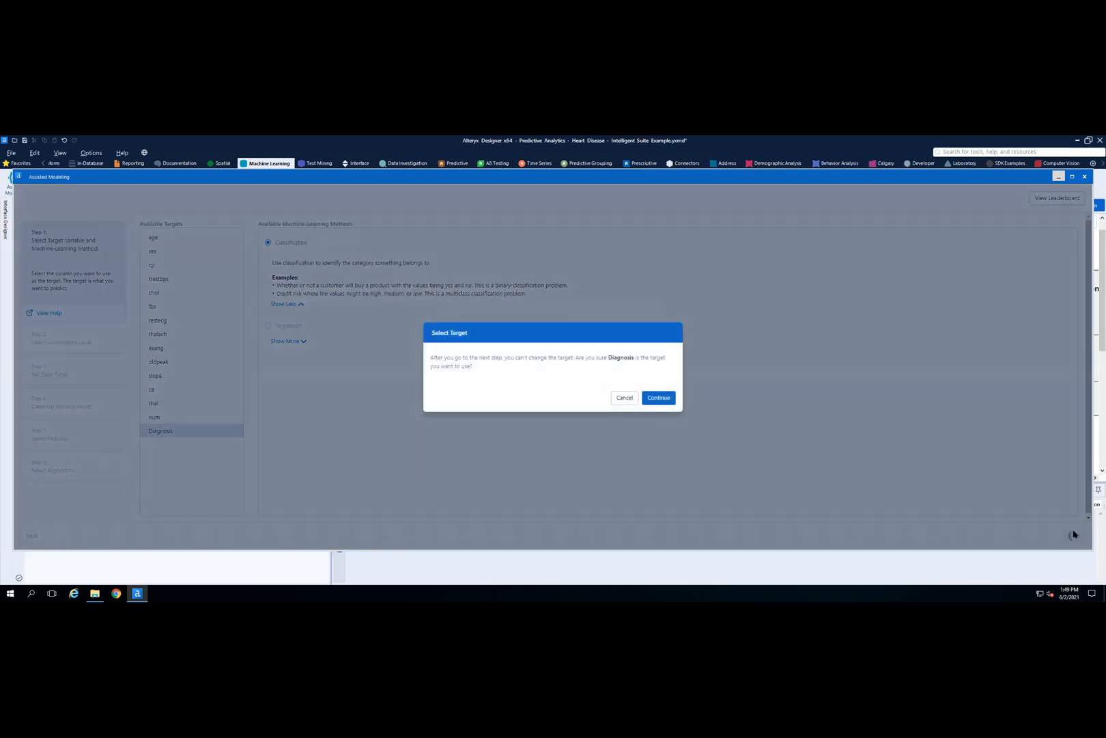
pyautogui.click(663, 399)
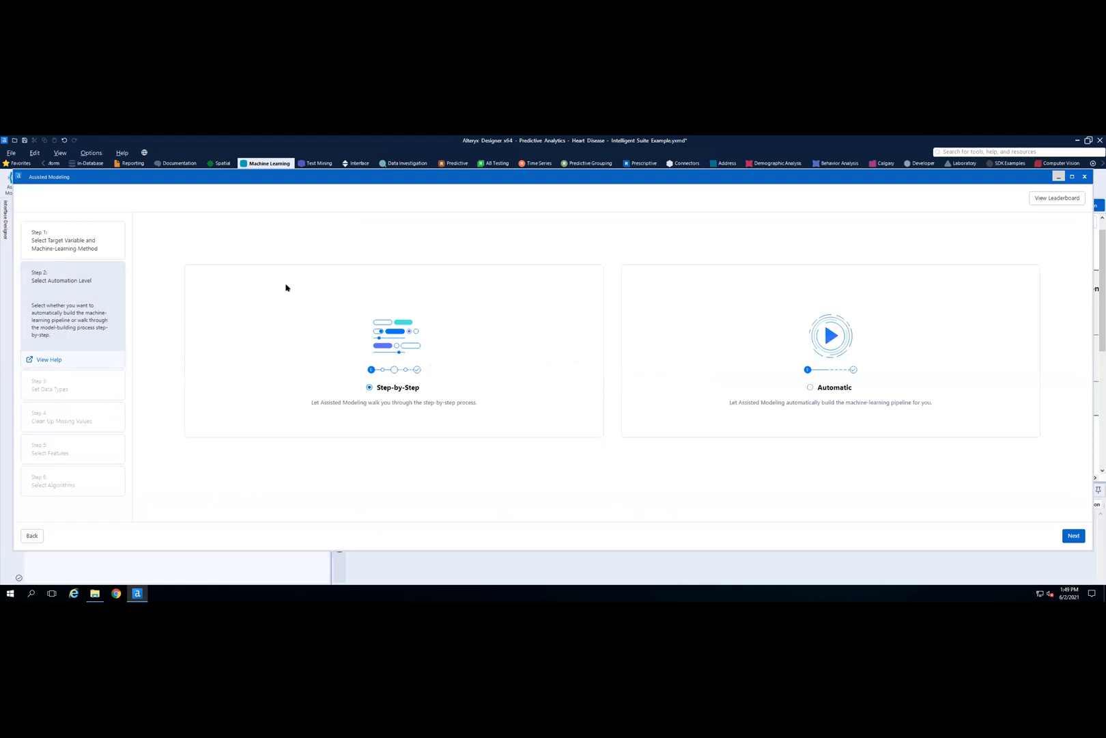
pyautogui.click(1077, 537)
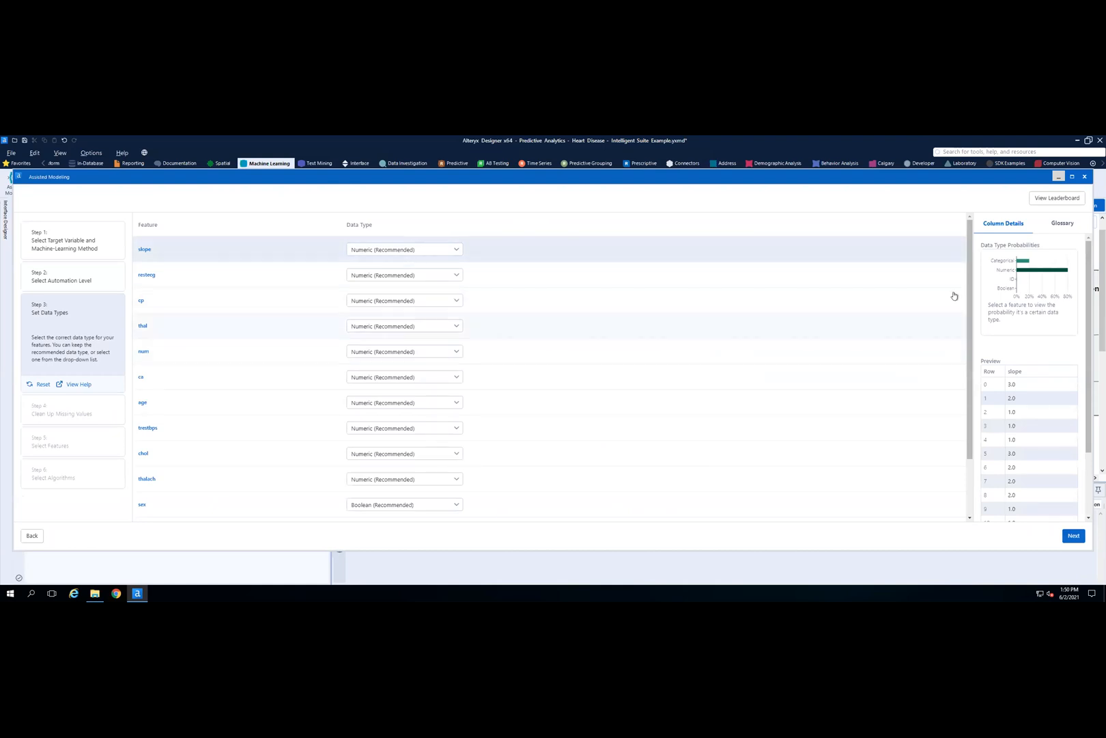
# - Review and accept the recommended data types for all features, and keep Replace with Median as the clean-up method for thal
pyautogui.moveTo(969, 277)
pyautogui.mouseDown()
pyautogui.moveTo(964, 391)
pyautogui.moveTo(963, 271)
pyautogui.mouseUp()
pyautogui.moveTo(970, 324); pyautogui.dragTo(967, 418)
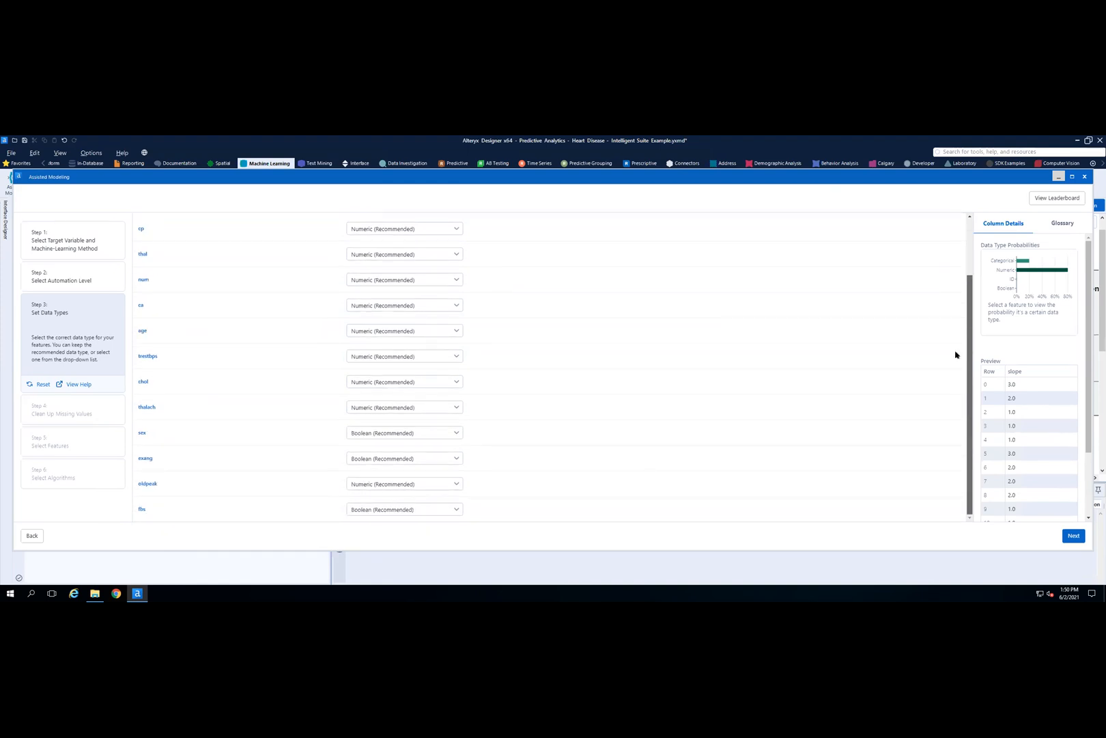
pyautogui.scroll(3, 954, 342)
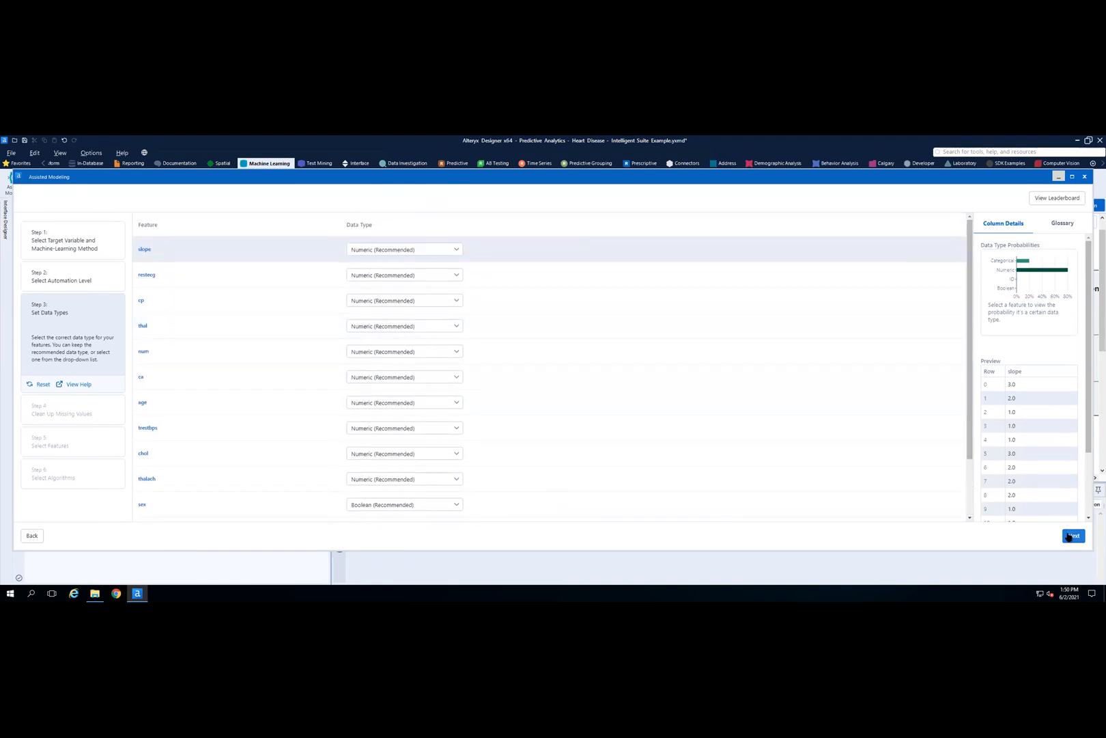
pyautogui.click(1070, 536)
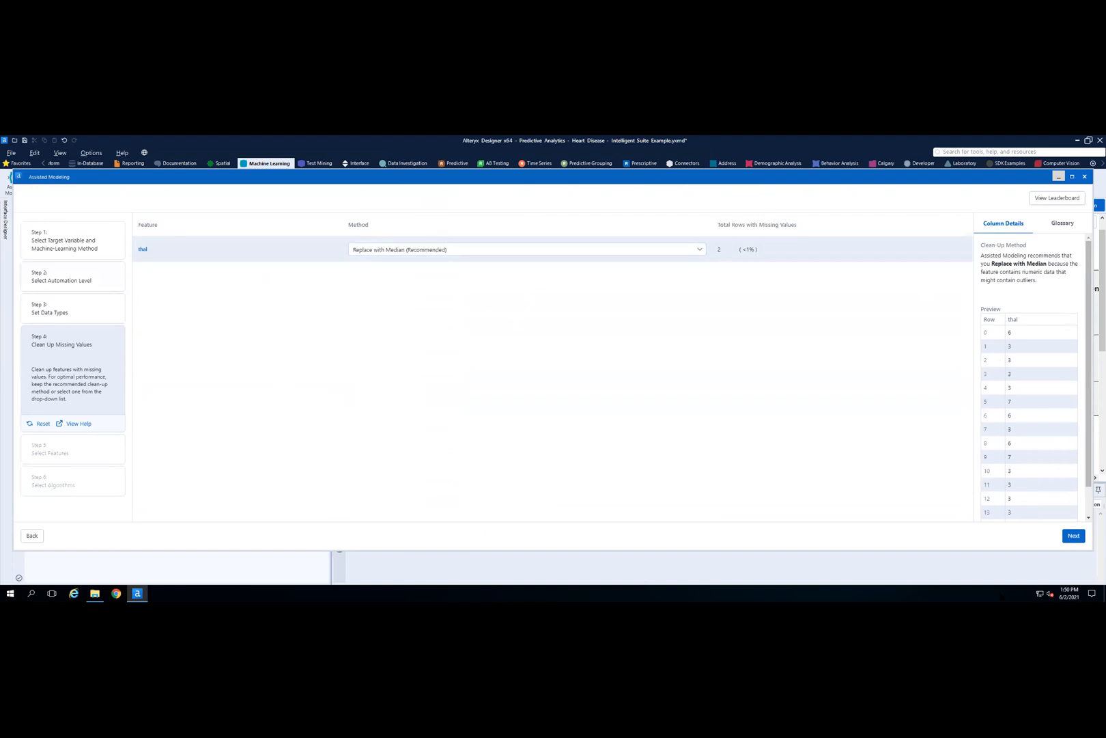
pyautogui.scroll(-1, 1047, 446)
pyautogui.click(1071, 537)
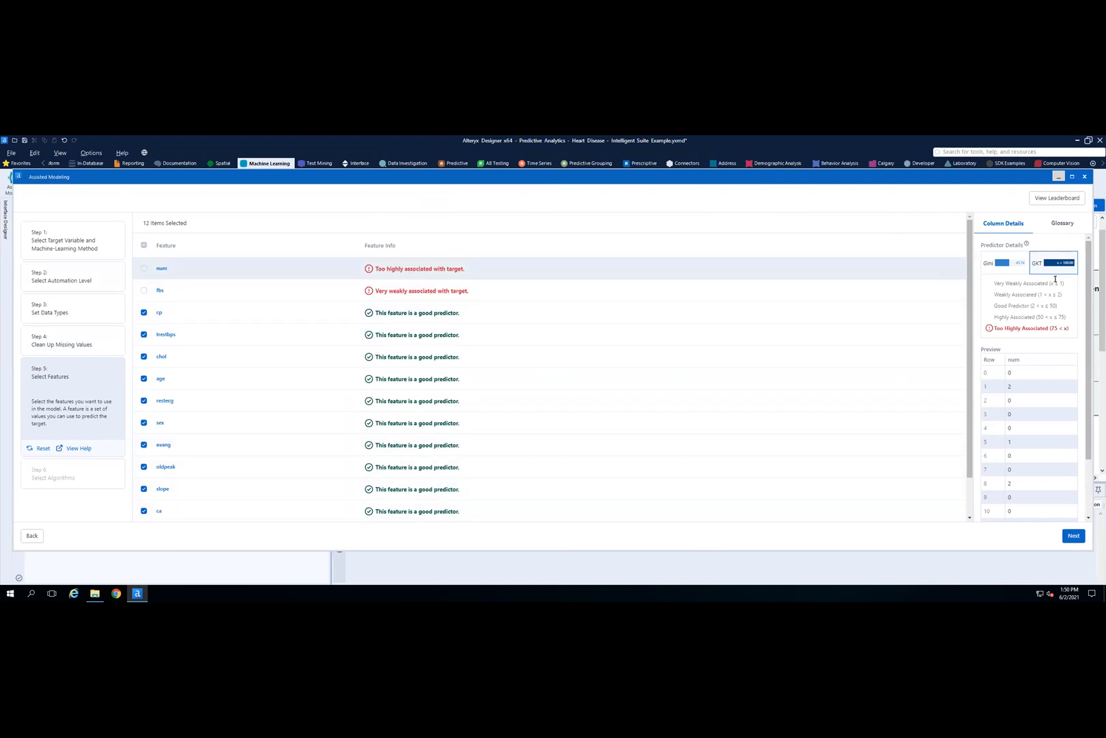
# - Review each feature's association with the target, and accept the recommended feature selection, leaving out num and fbs
pyautogui.scroll(-1, 969, 270)
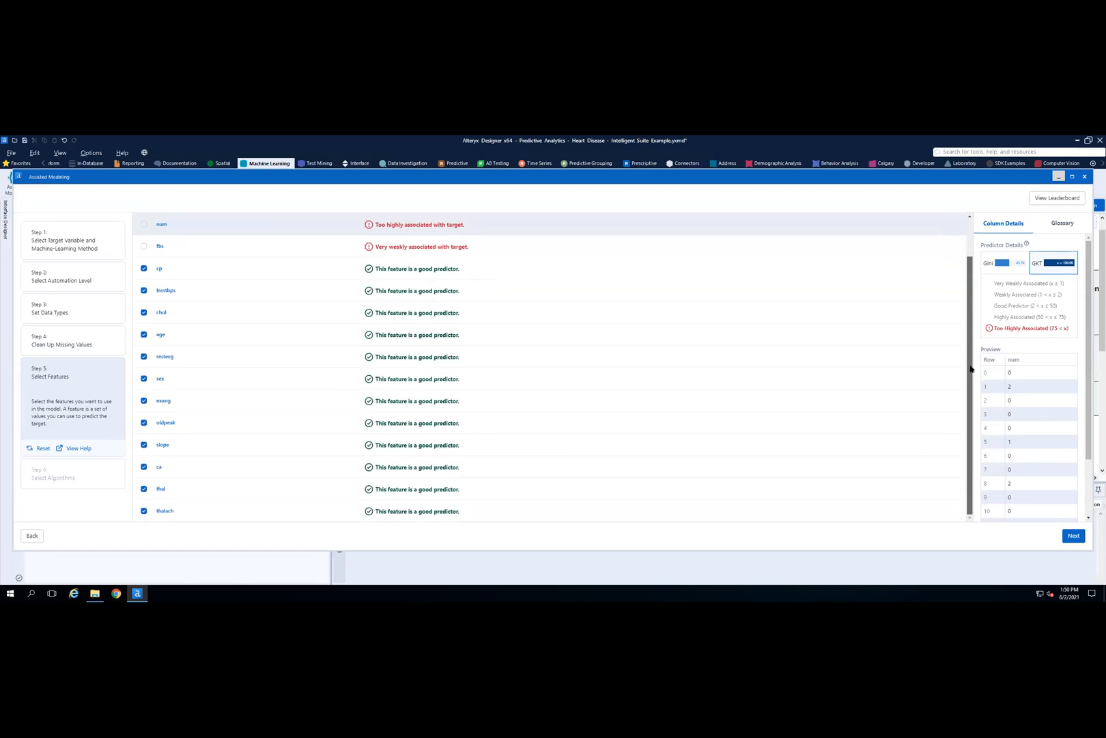
pyautogui.scroll(1, 964, 256)
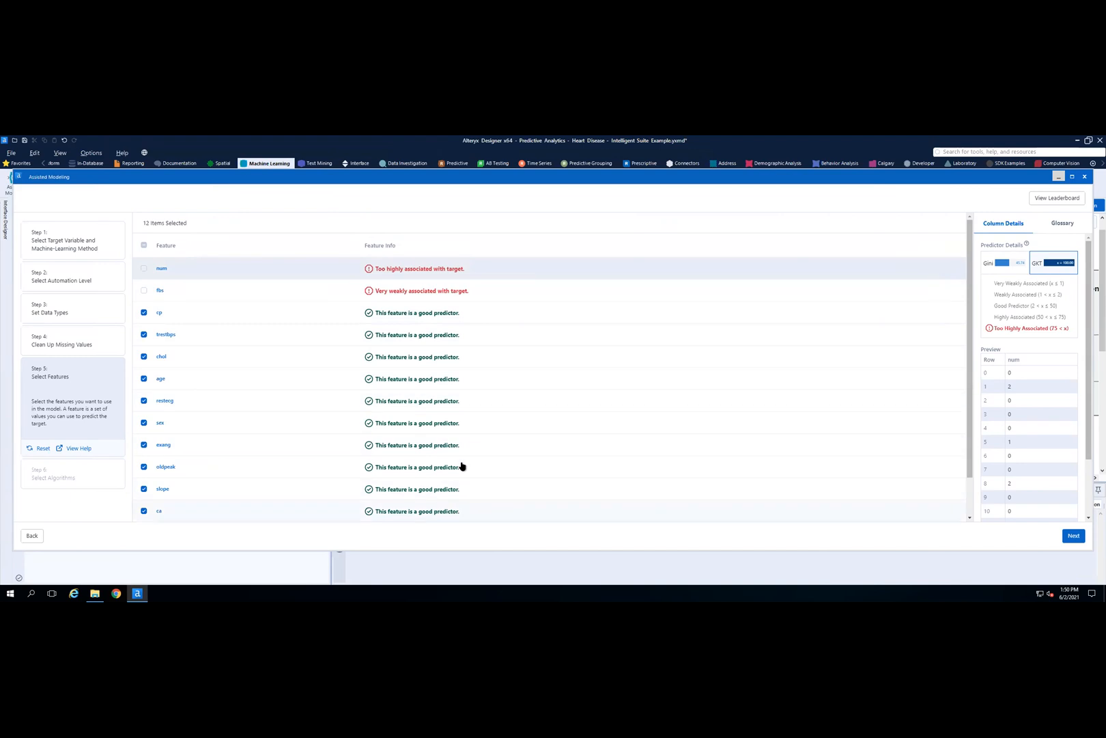
pyautogui.scroll(-1, 461, 466)
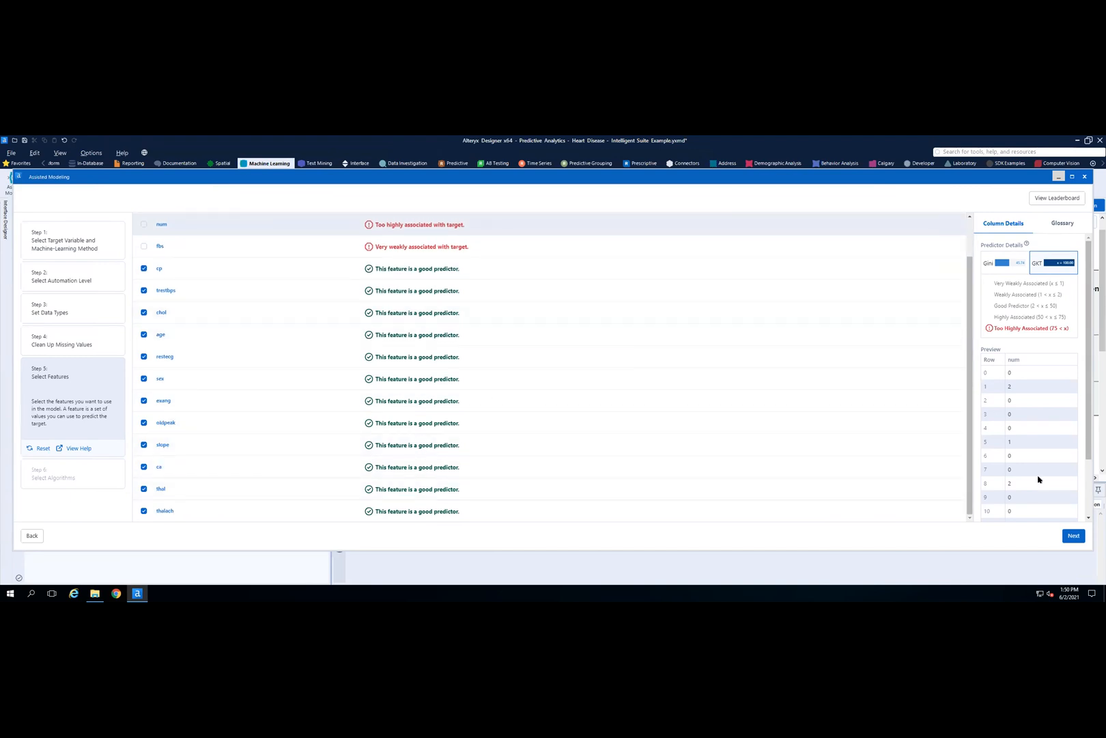
pyautogui.click(1072, 537)
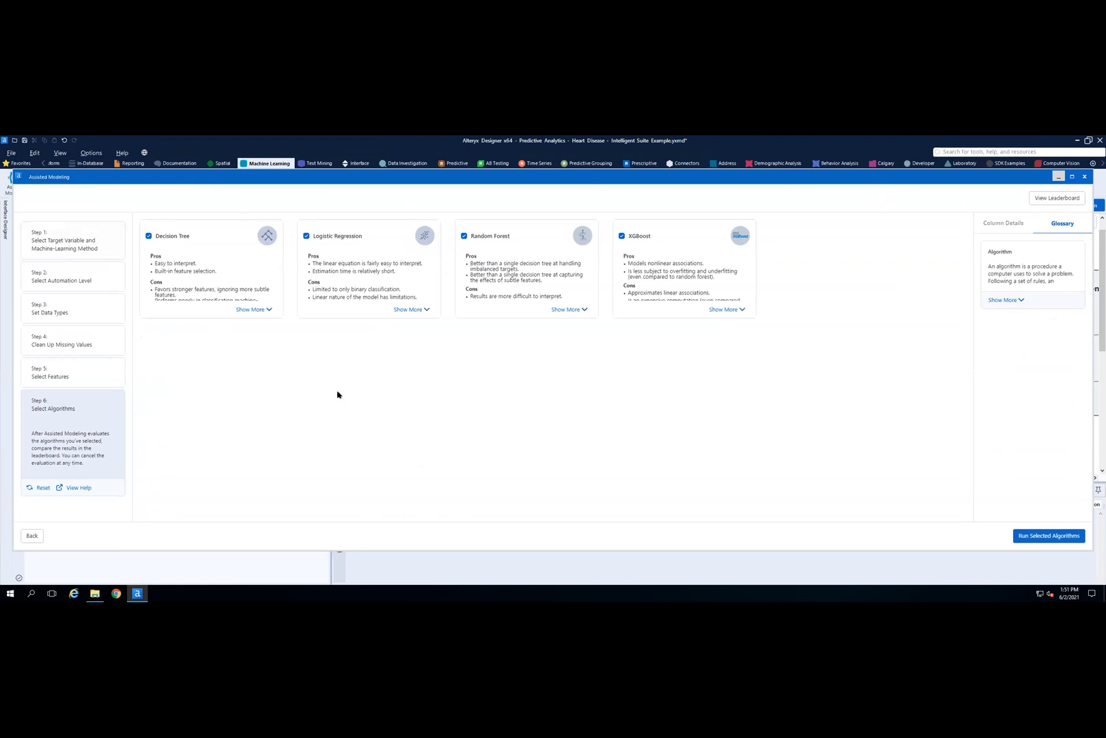
# - Read the full Decision Tree, Logistic Regression and Random Forest descriptions, and run all four algorithms including XGBoost
pyautogui.click(268, 311)
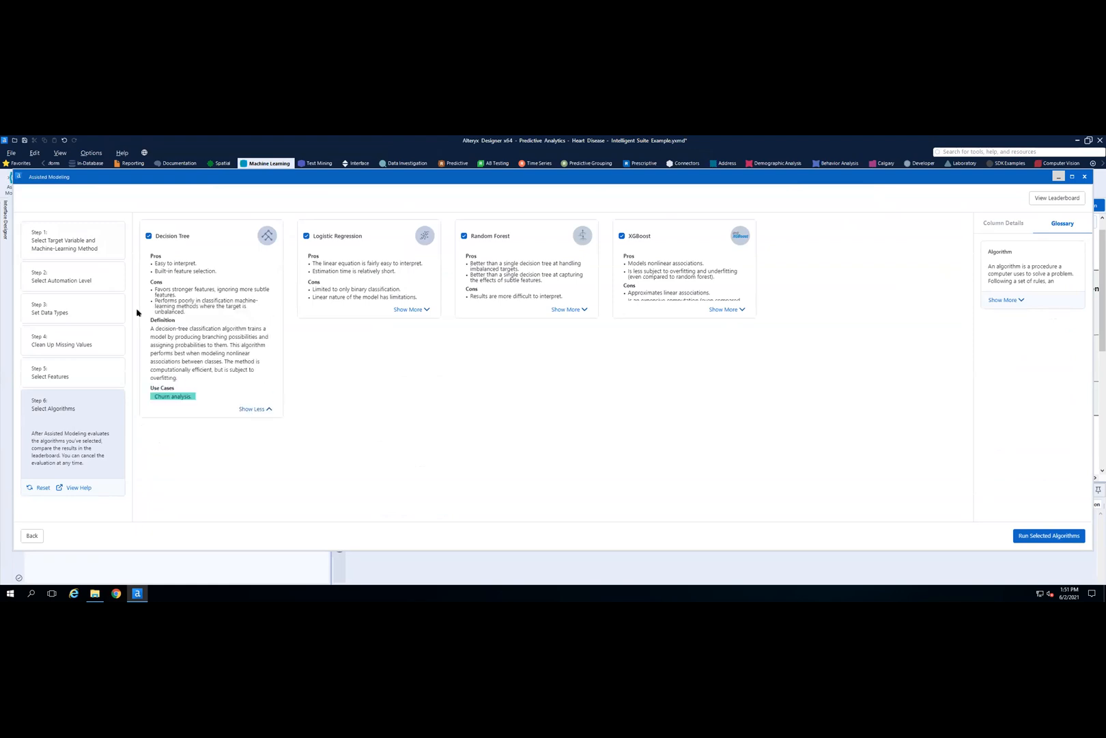
pyautogui.click(401, 311)
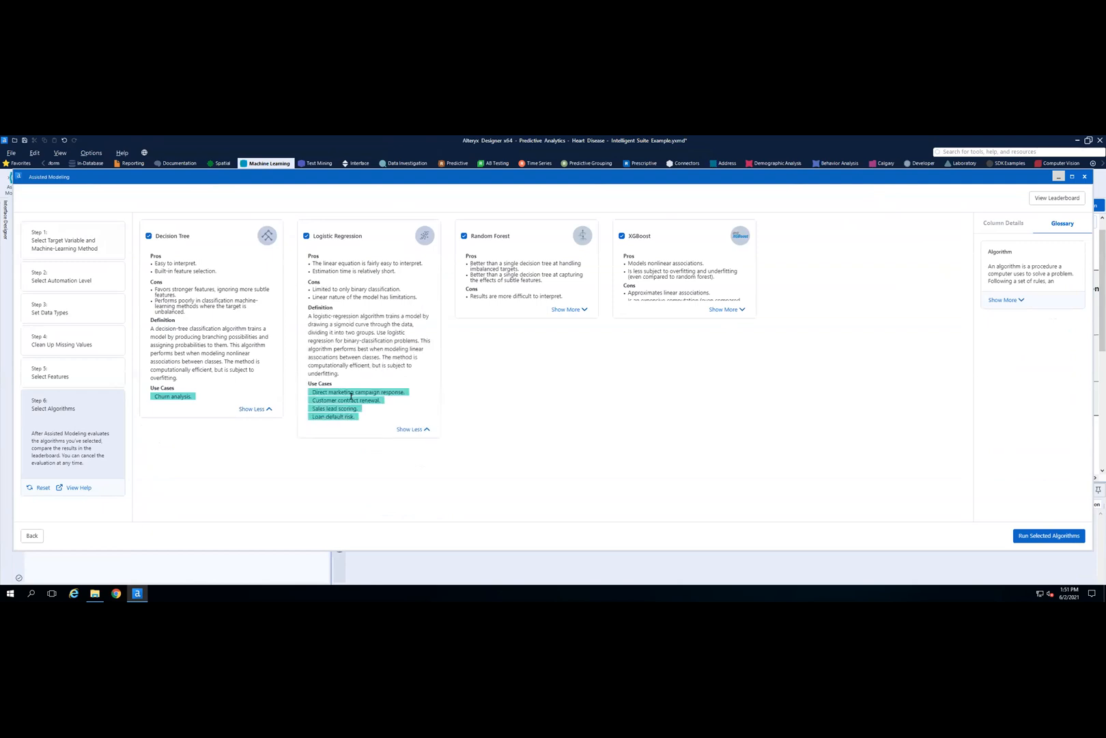
pyautogui.click(568, 309)
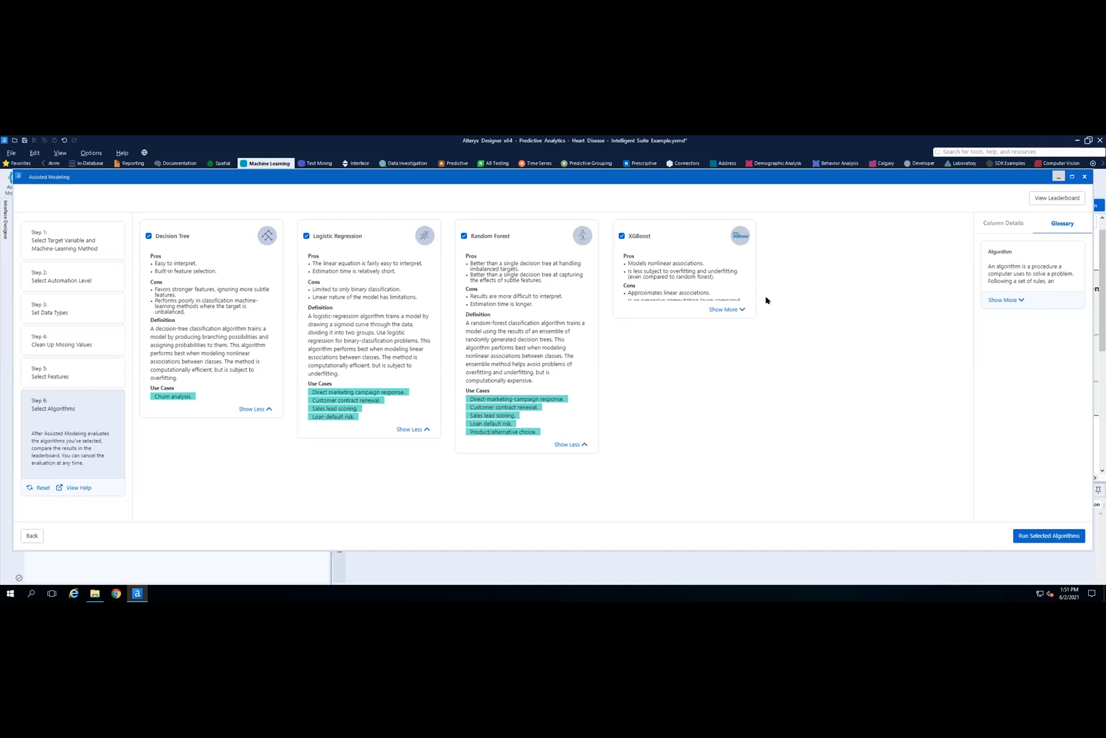
pyautogui.click(1029, 537)
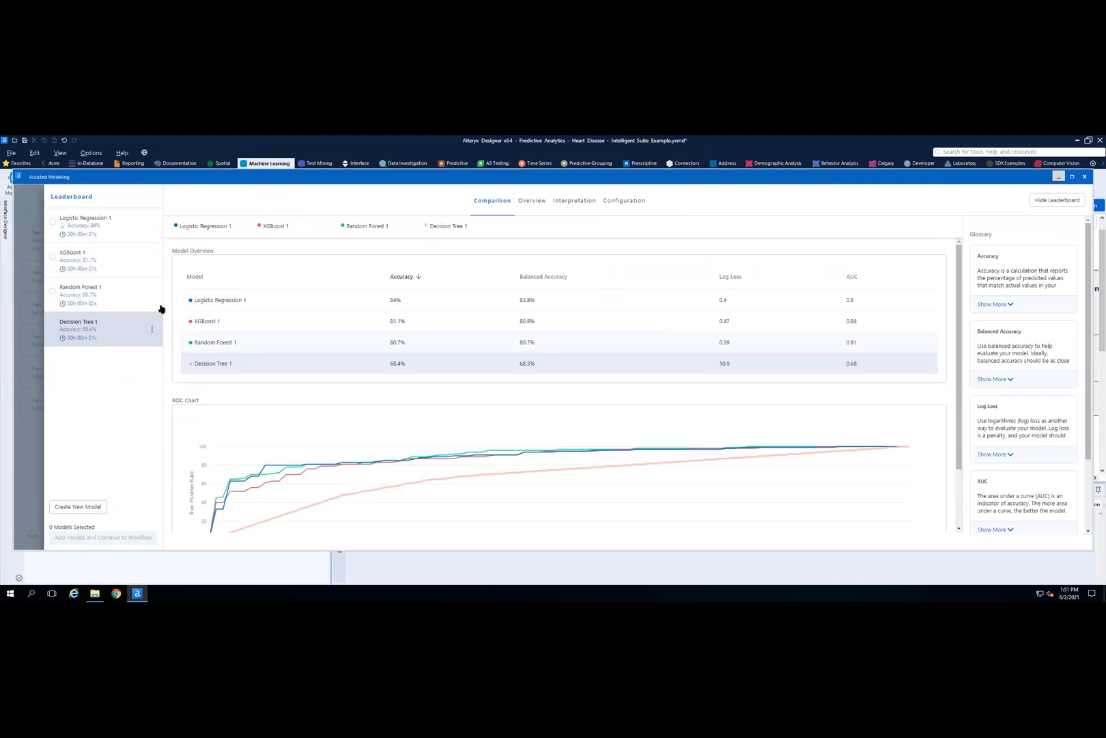
# - Compare the models' accuracy metrics and ROC curves in the leaderboard, highlight Logistic Regression 1, and return to the workflow
pyautogui.moveTo(959, 443)
pyautogui.mouseDown()
pyautogui.moveTo(961, 498)
pyautogui.moveTo(957, 427)
pyautogui.mouseUp()
pyautogui.scroll(-1, 260, 354)
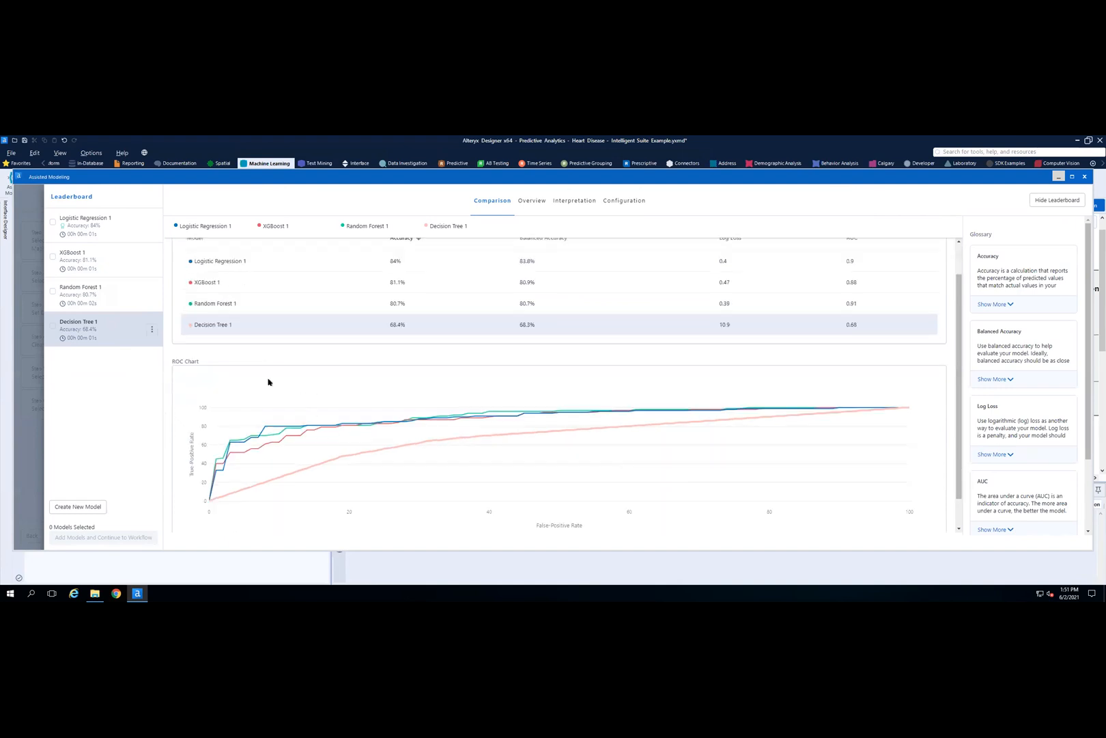
pyautogui.scroll(-1, 233, 423)
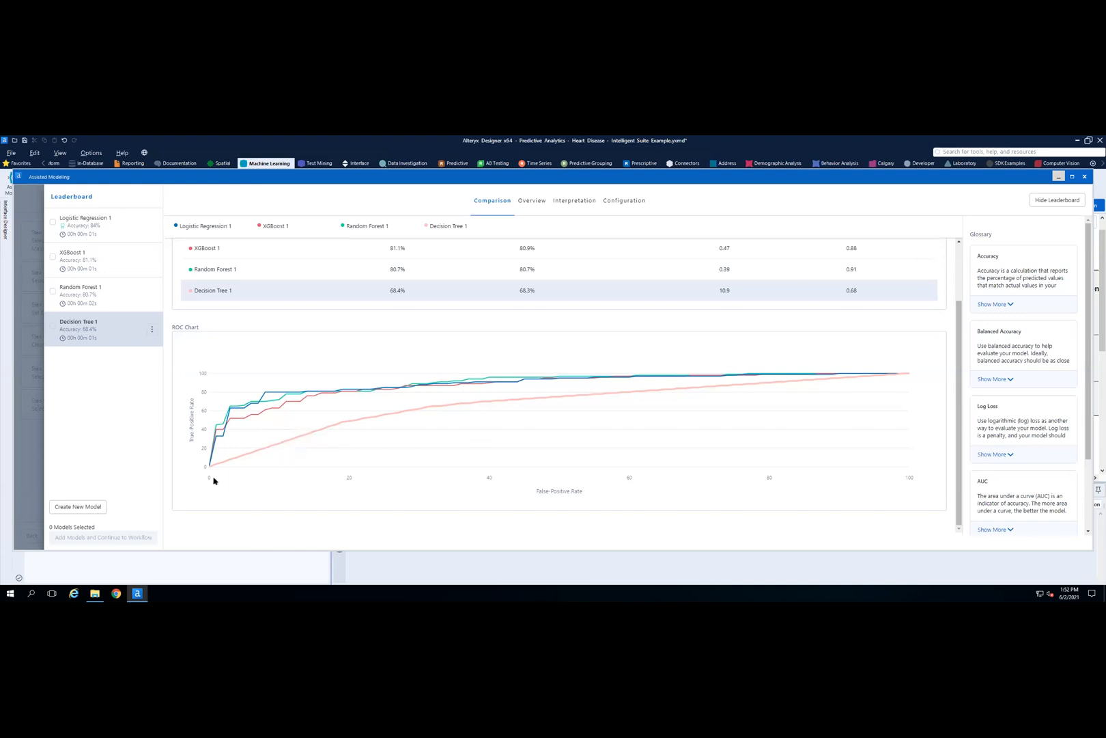
pyautogui.moveTo(218, 430)
pyautogui.click(133, 225)
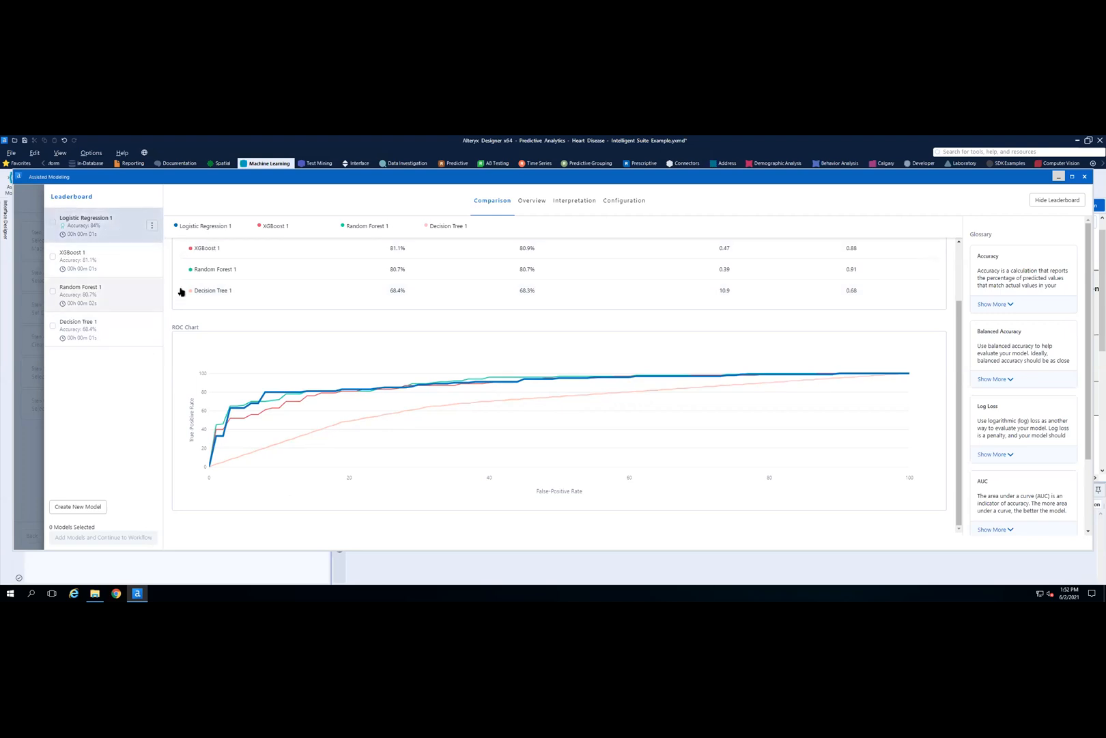
pyautogui.scroll(2, 858, 362)
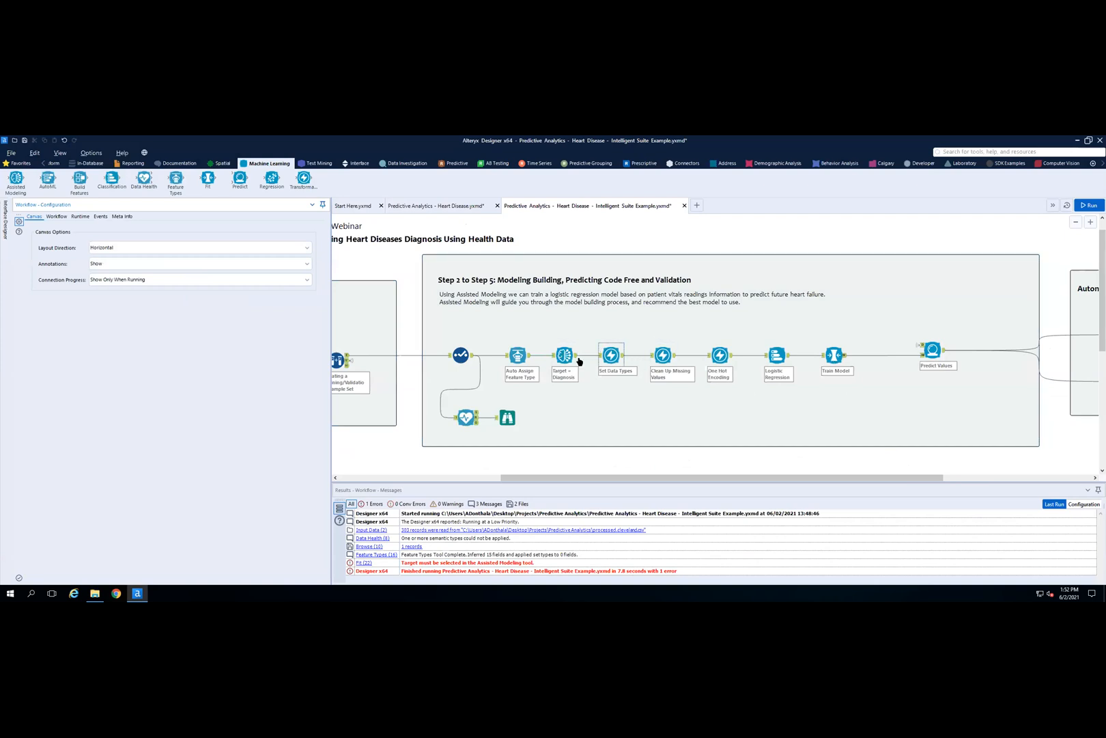
# - Inspect the Set Data Types transformation tool, including its feature data types and the available transformer options
pyautogui.click(612, 355)
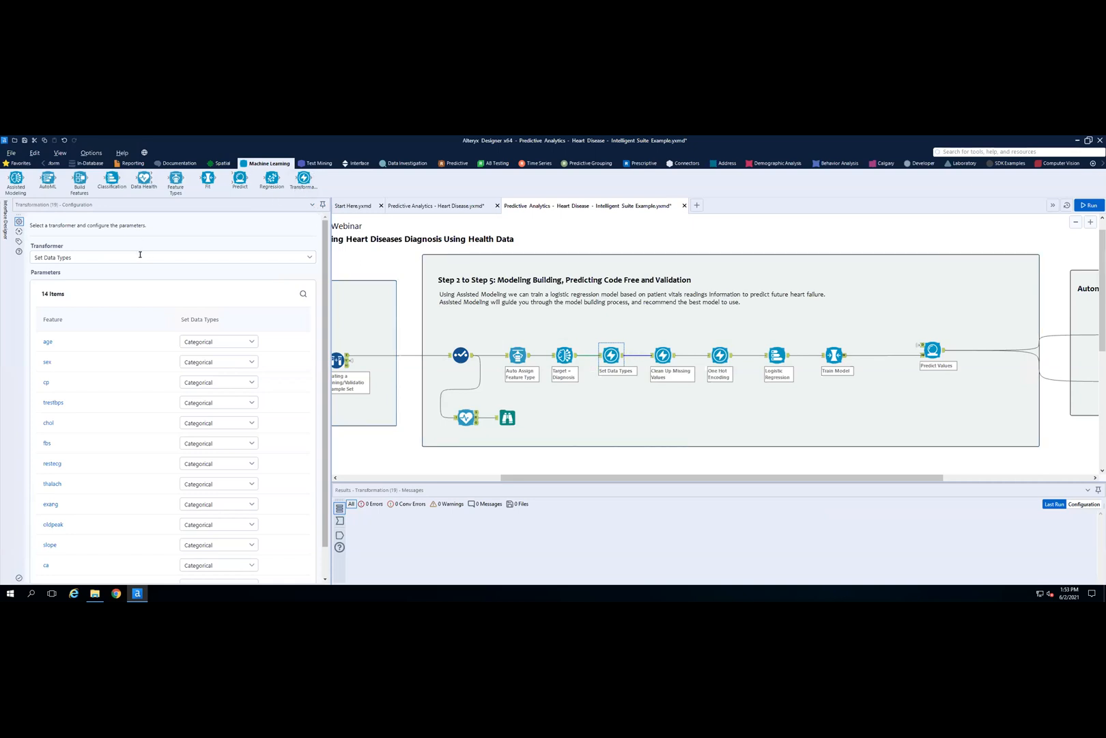
pyautogui.click(307, 258)
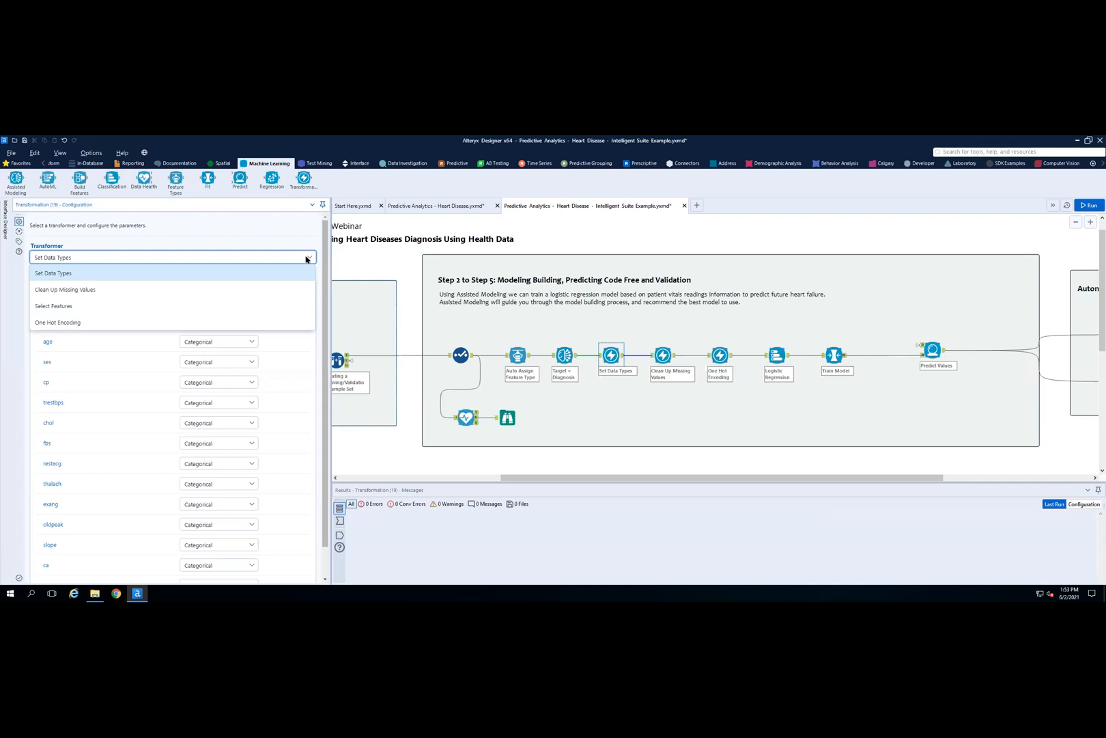
pyautogui.click(307, 259)
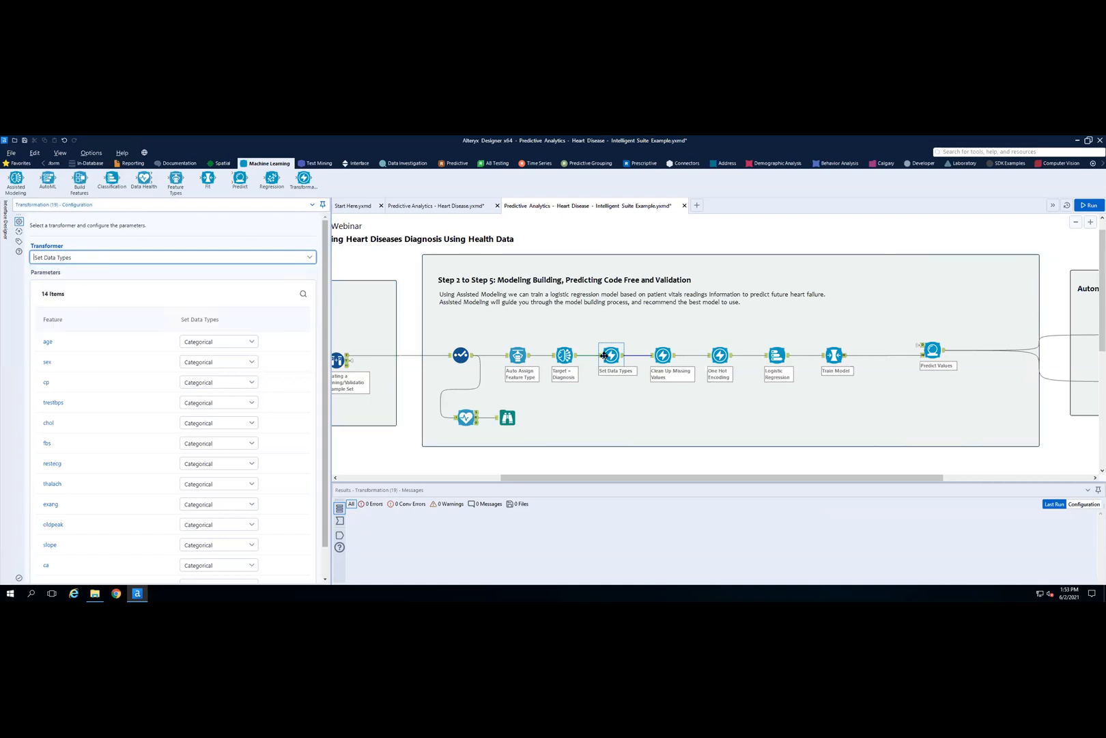
# - Inspect the Clean Up Missing Values tool, including the transformer options and the replacement methods available for the age feature
pyautogui.click(663, 355)
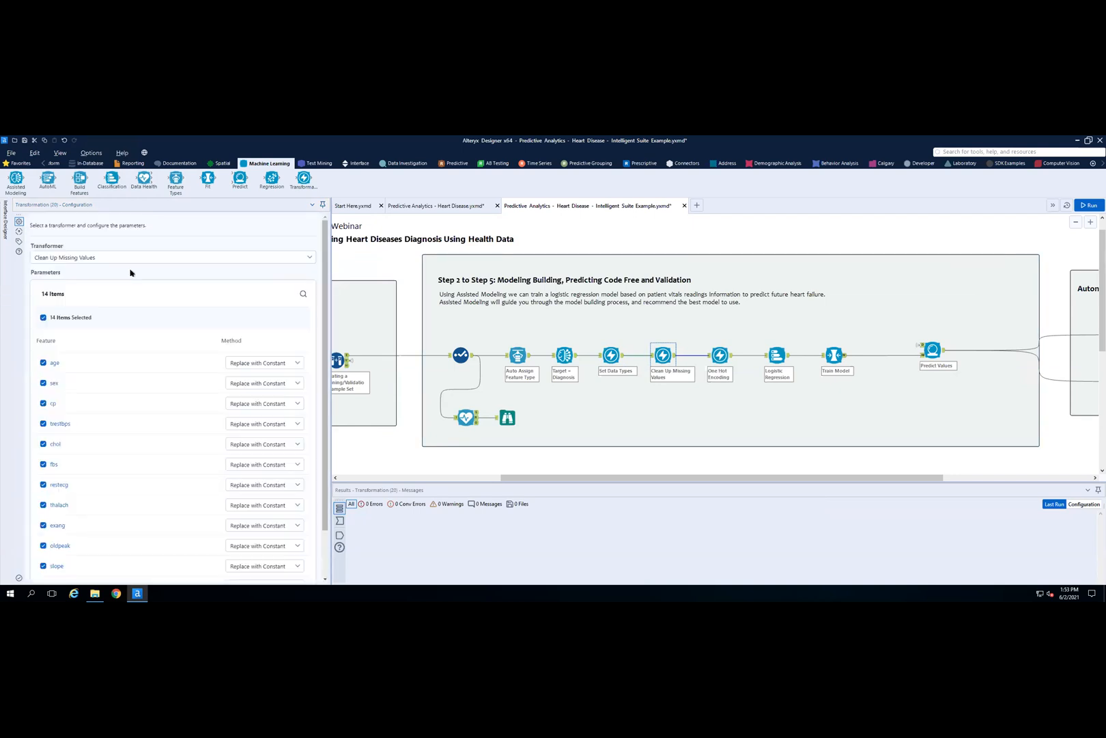
pyautogui.click(147, 257)
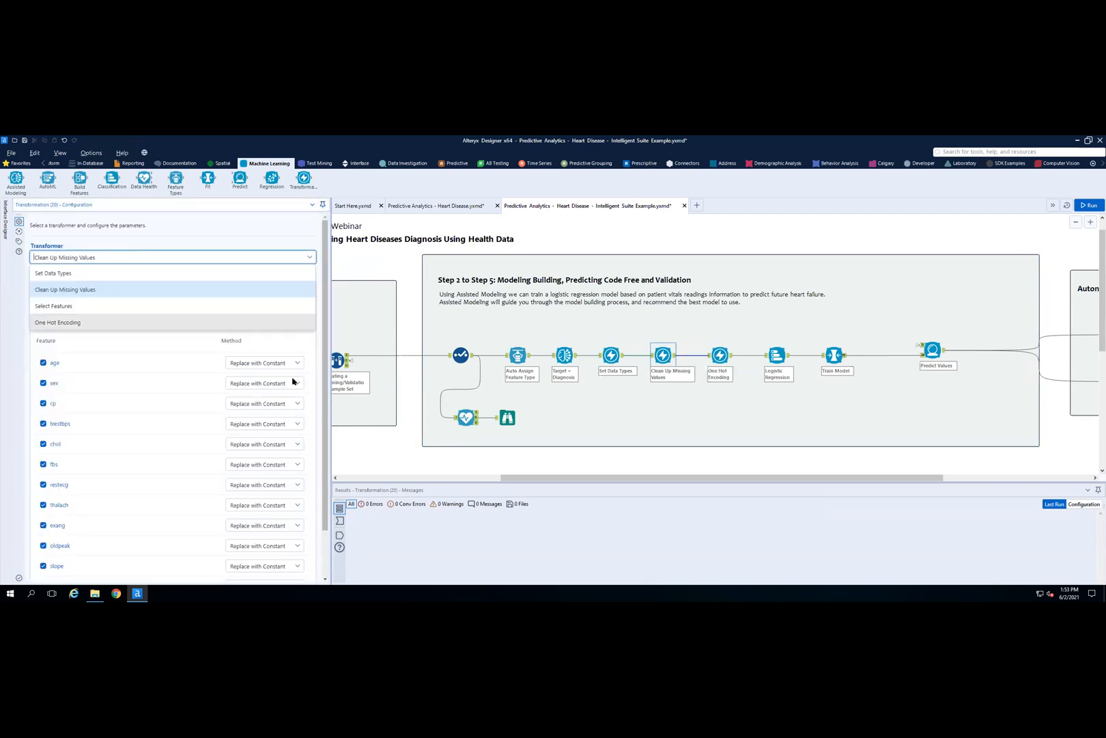
pyautogui.scroll(-2, 323, 365)
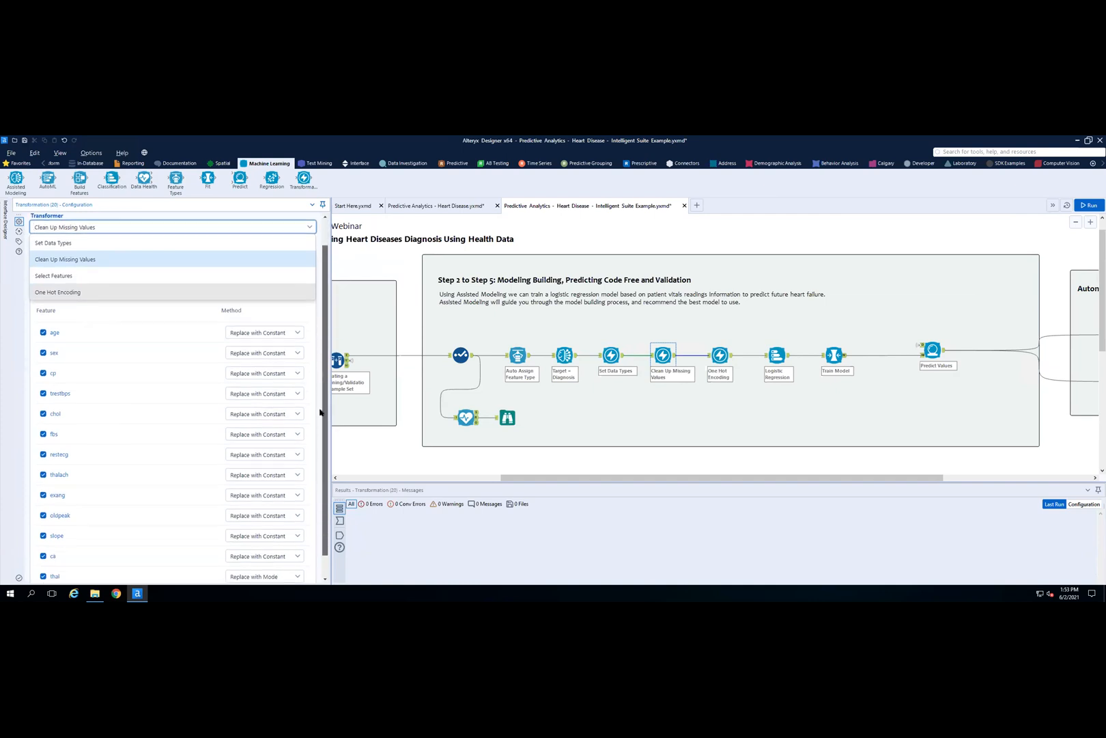
pyautogui.click(268, 304)
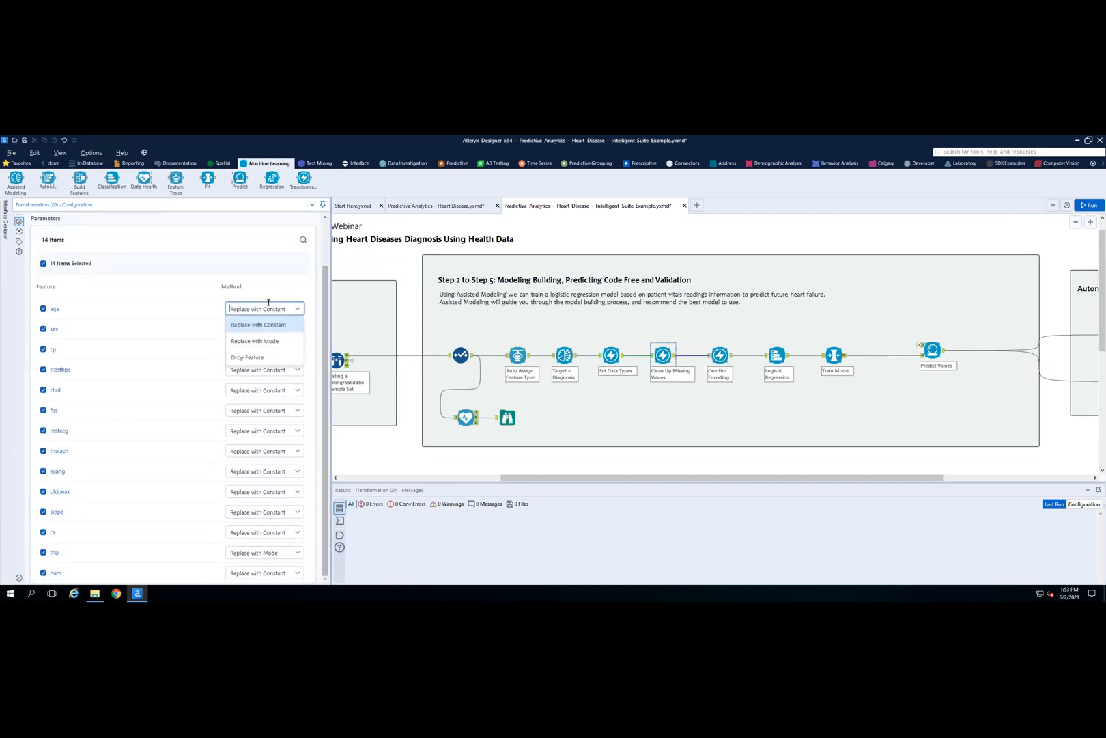
pyautogui.click(271, 288)
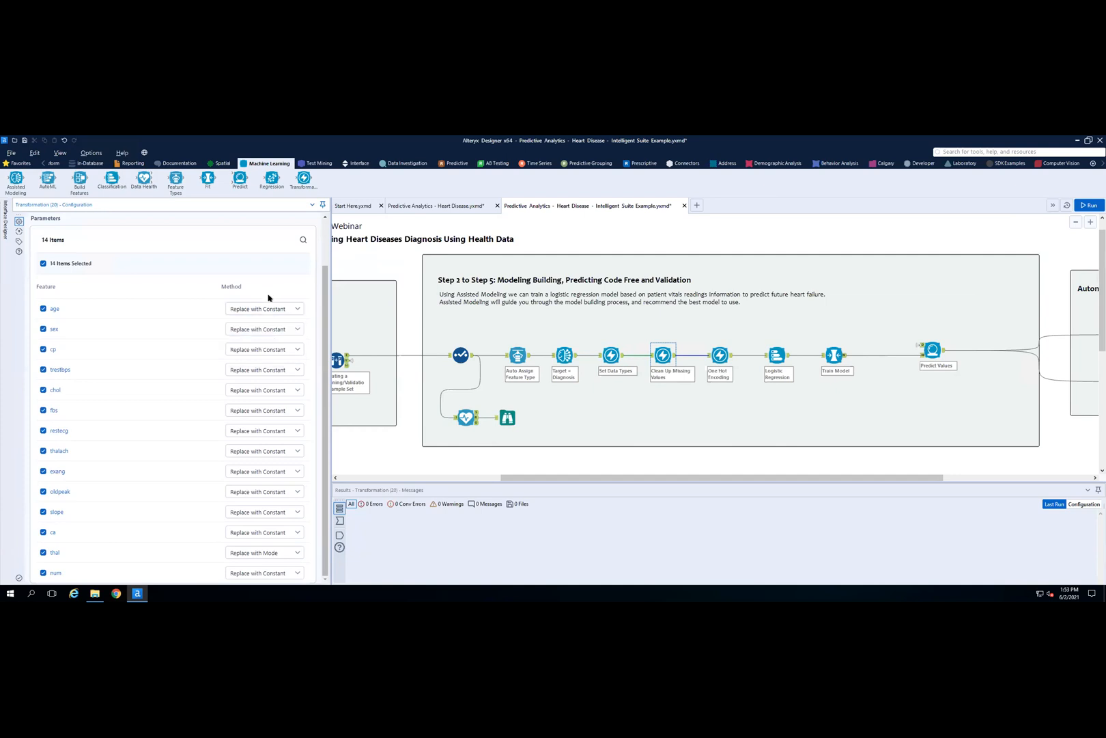
pyautogui.click(265, 304)
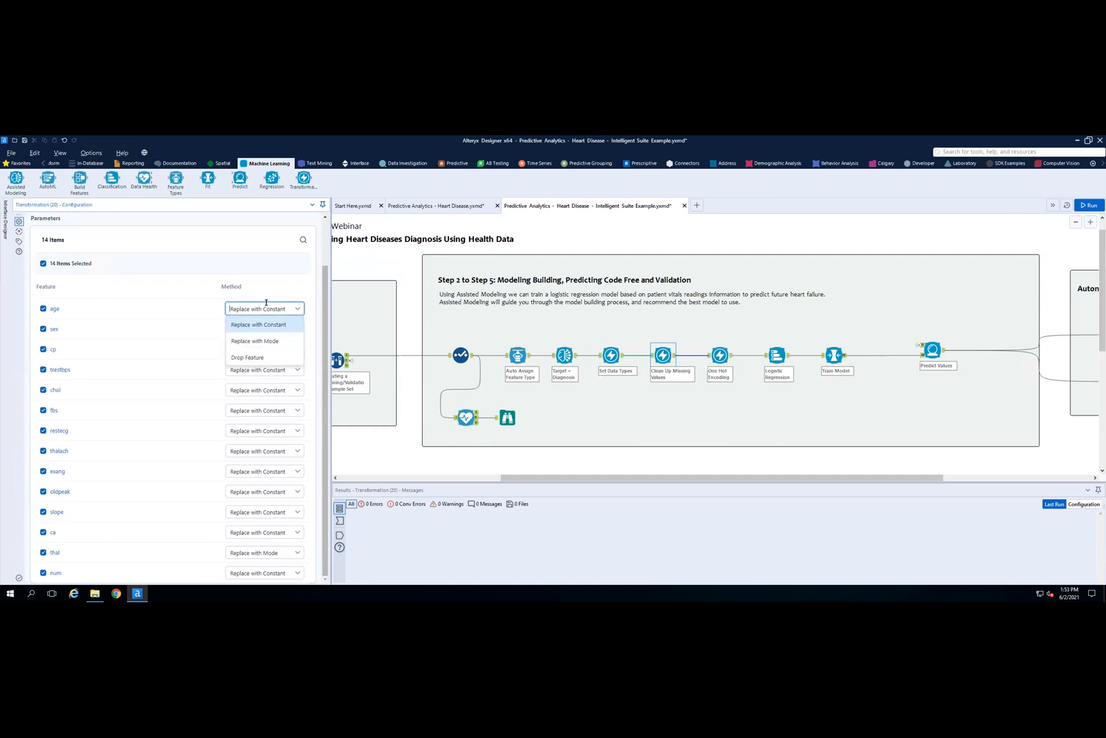
pyautogui.click(271, 290)
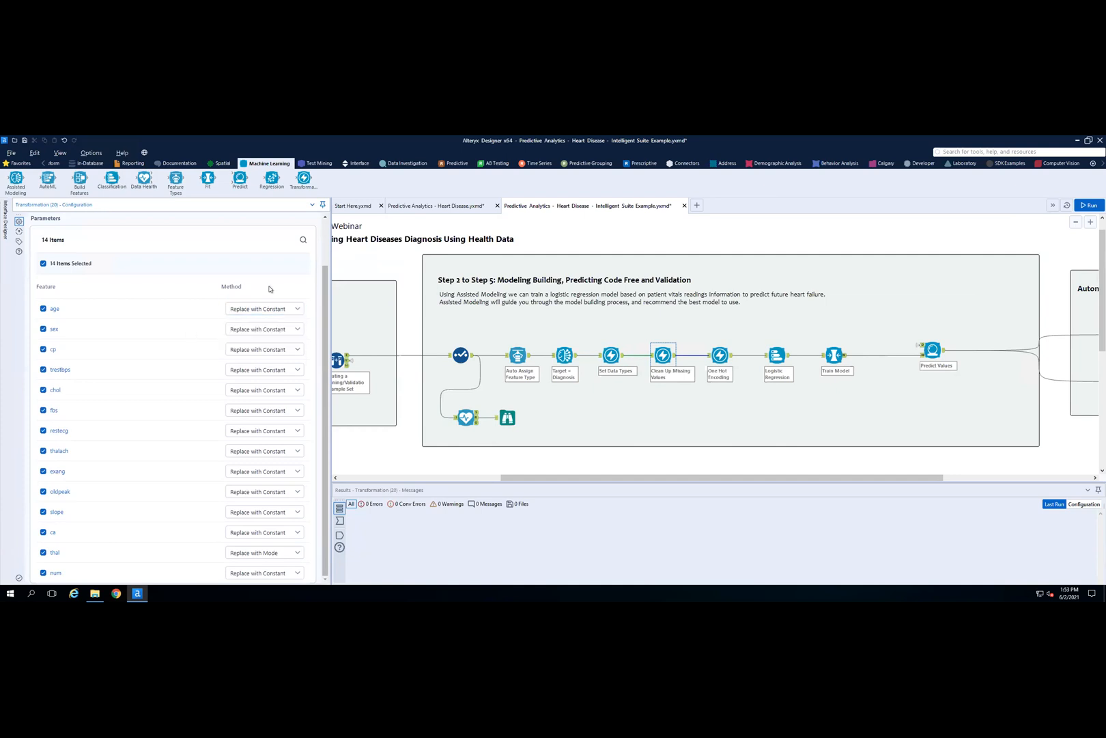
# - Inspect the One Hot Encoding settings and the Logistic Regression tool's parameters, including the list of available classification algorithms
pyautogui.click(717, 355)
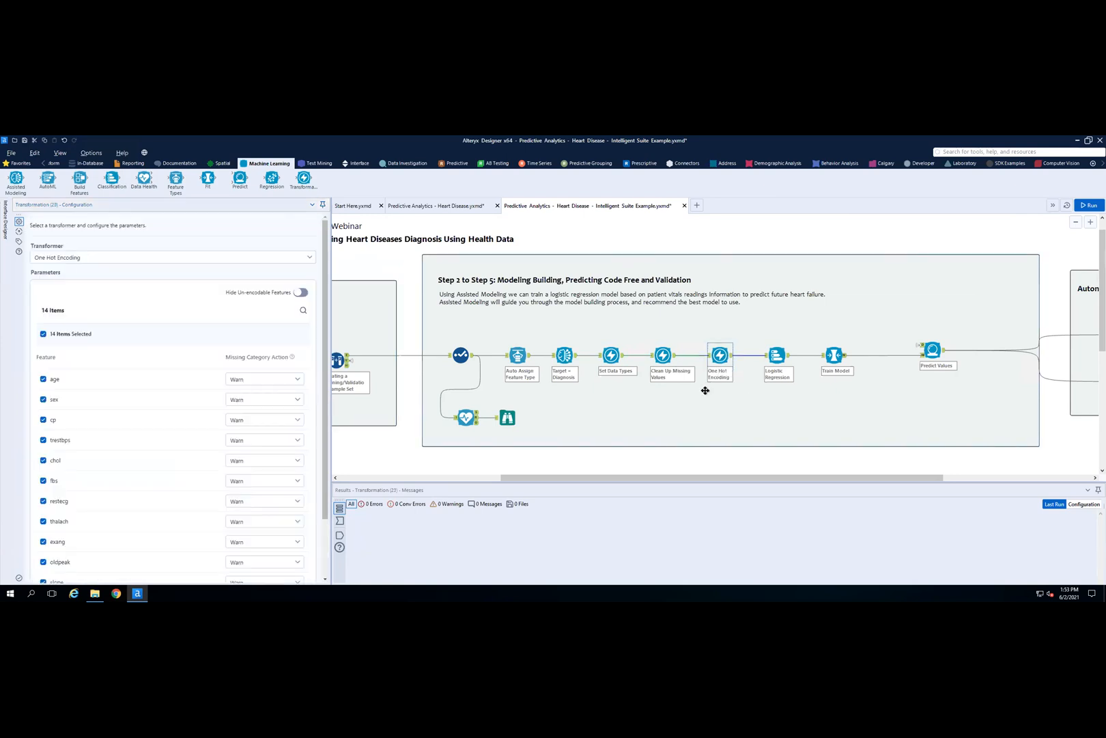
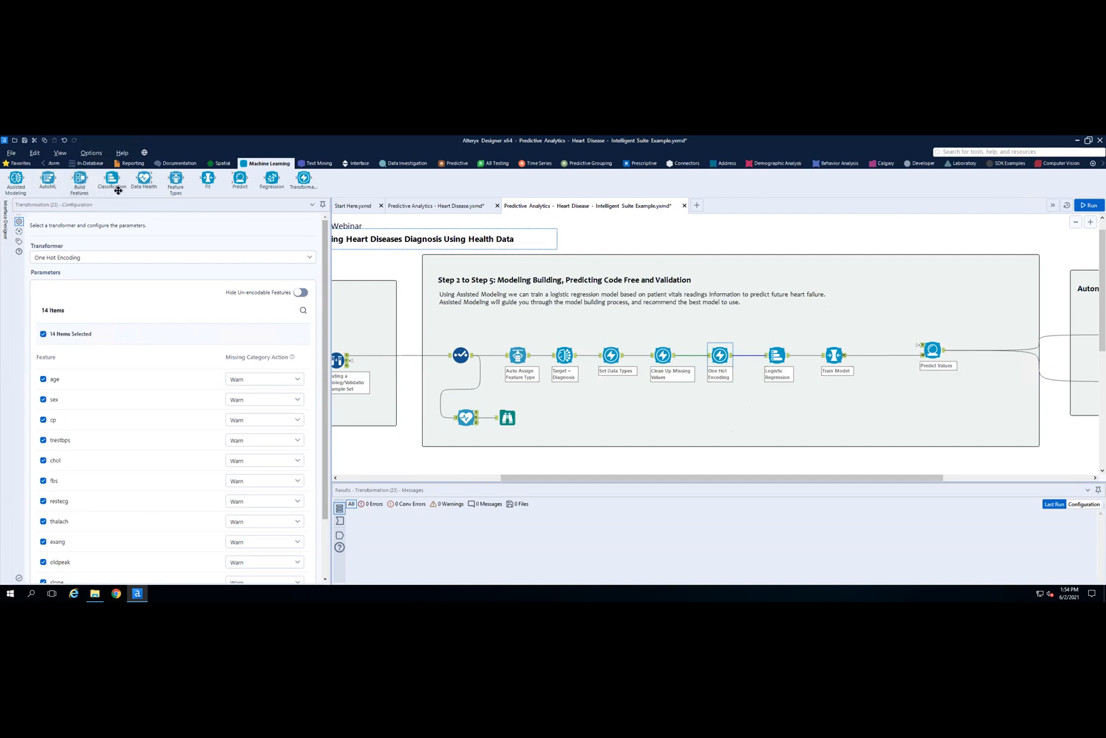
pyautogui.click(778, 355)
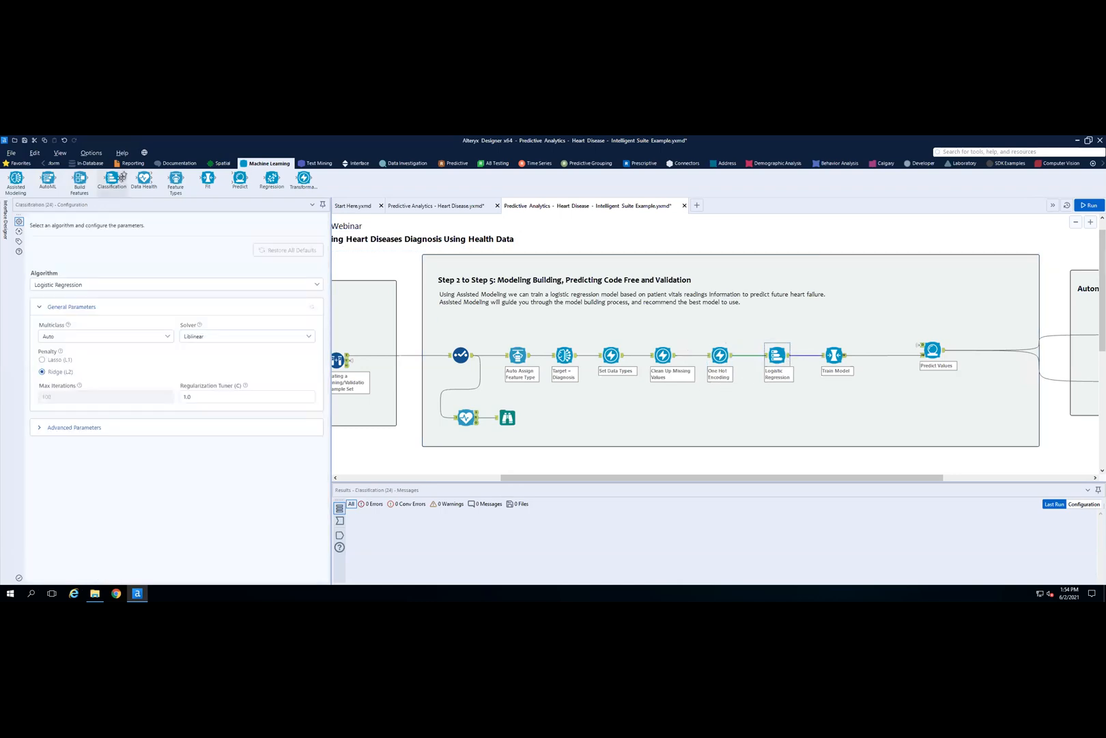
pyautogui.click(317, 285)
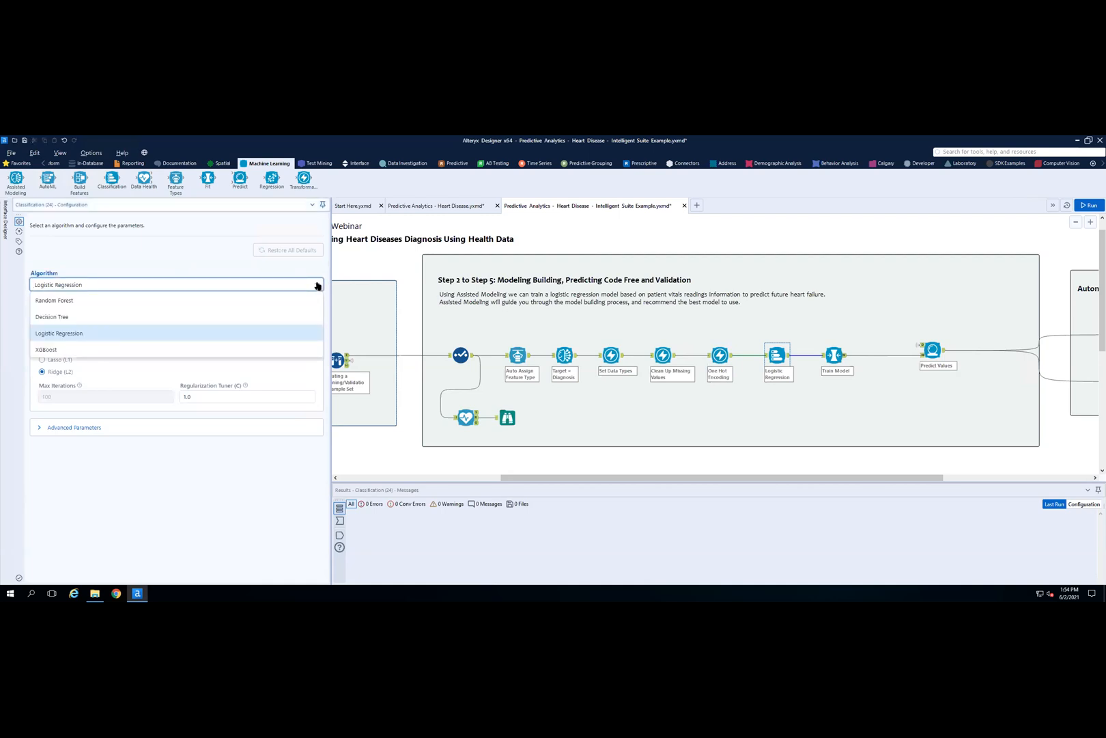
pyautogui.click(317, 285)
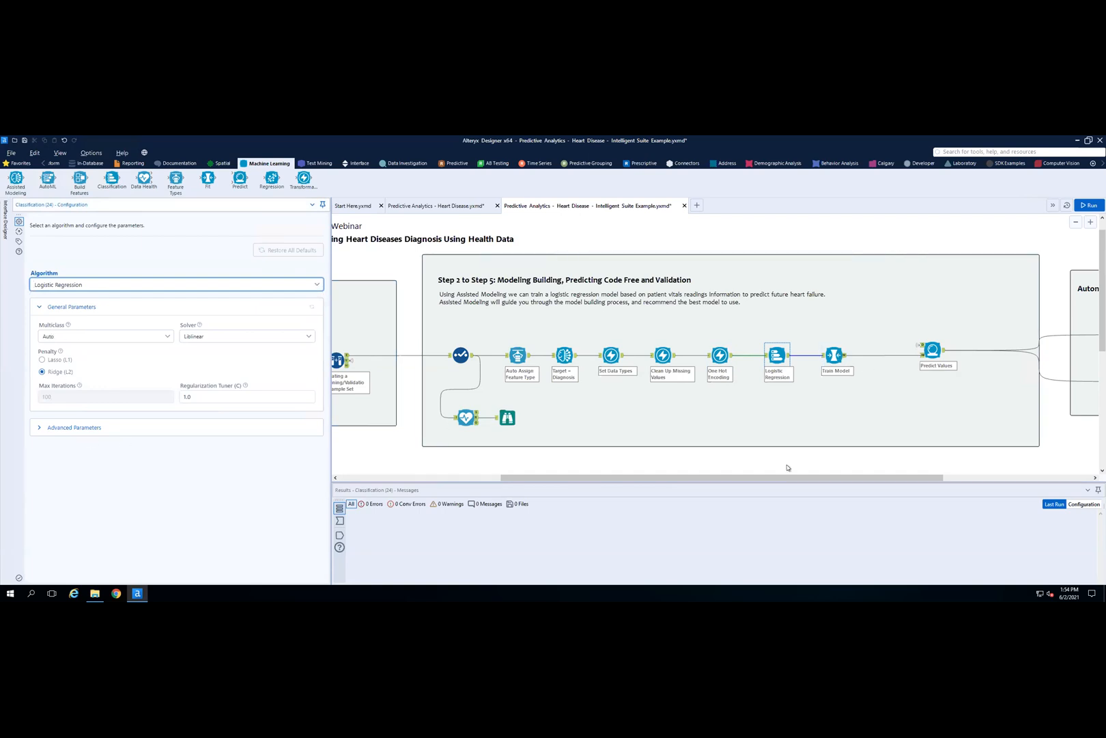
# - Review the Train Model and Predict Values tools, and check the Predicted_outcome.csv output settings
pyautogui.hscroll(3, 859, 479)
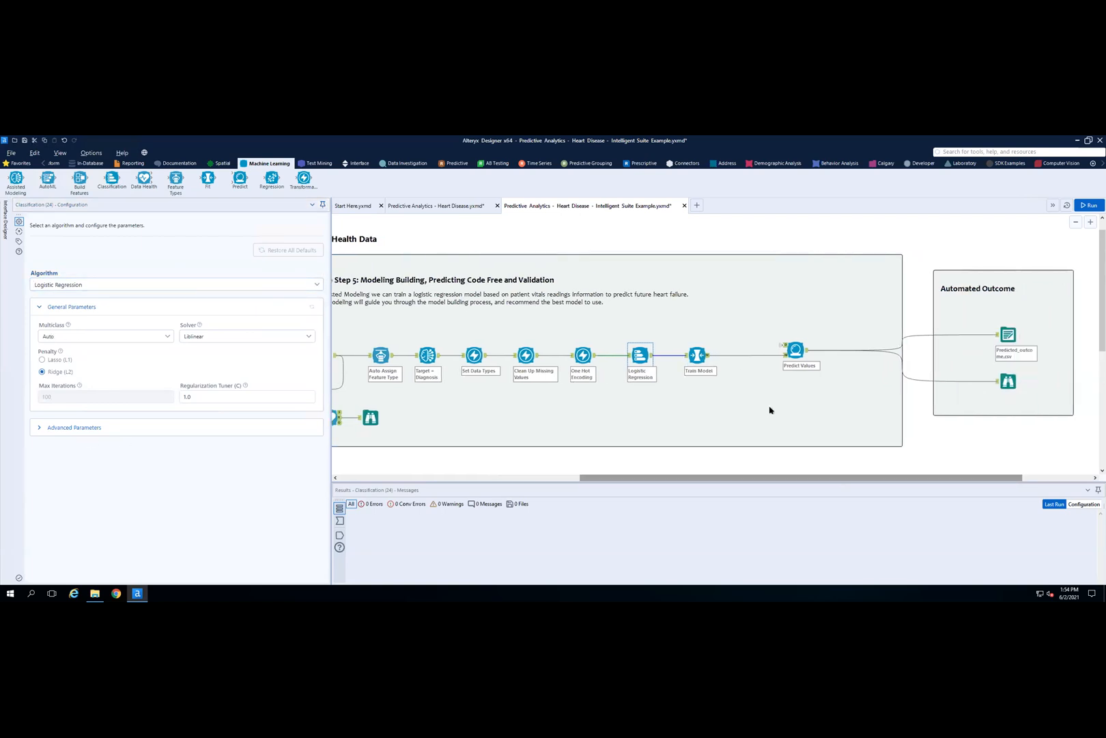
pyautogui.click(698, 354)
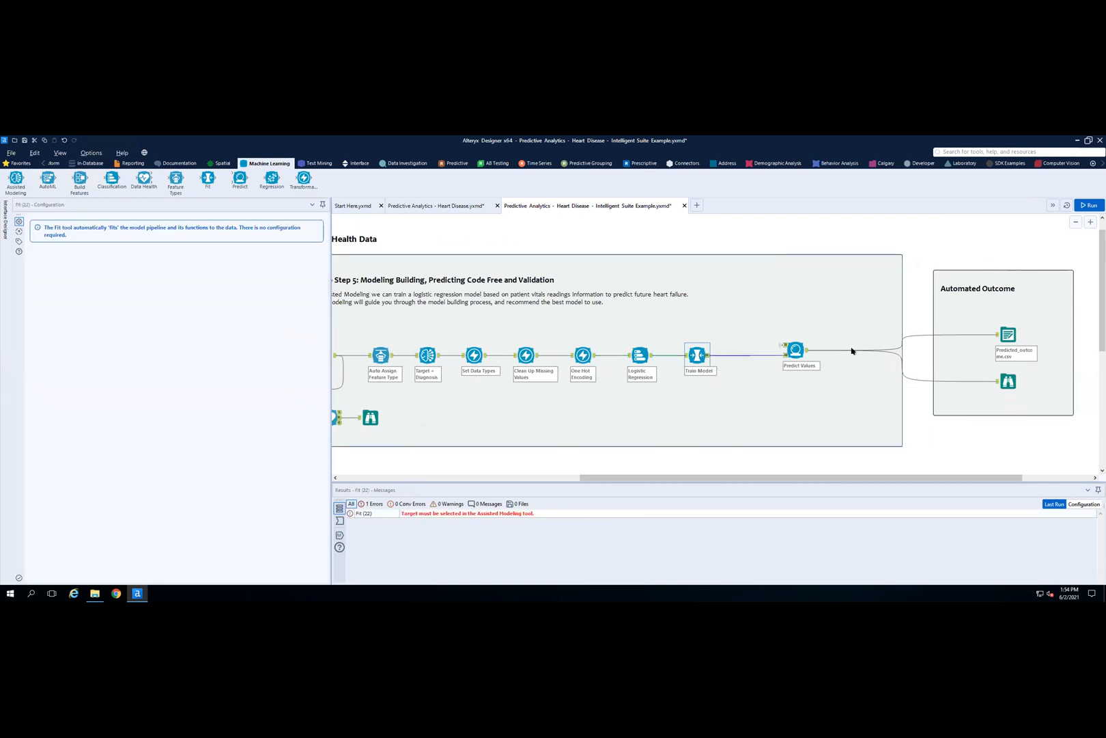
pyautogui.click(797, 350)
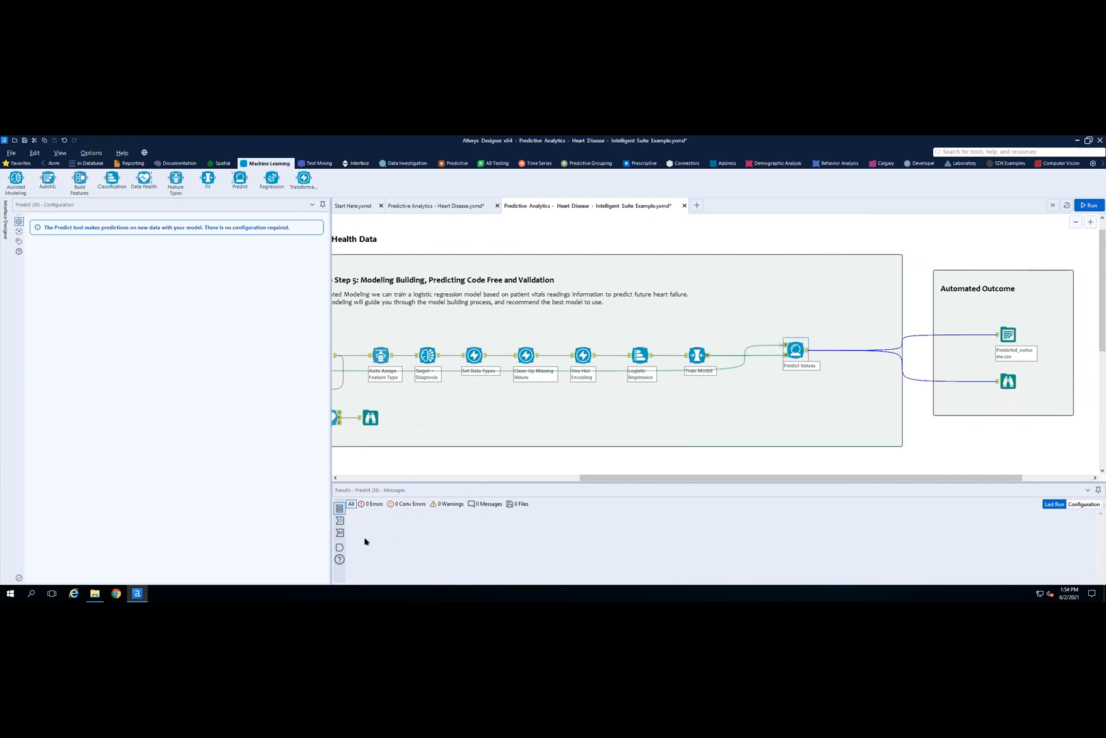
pyautogui.click(340, 547)
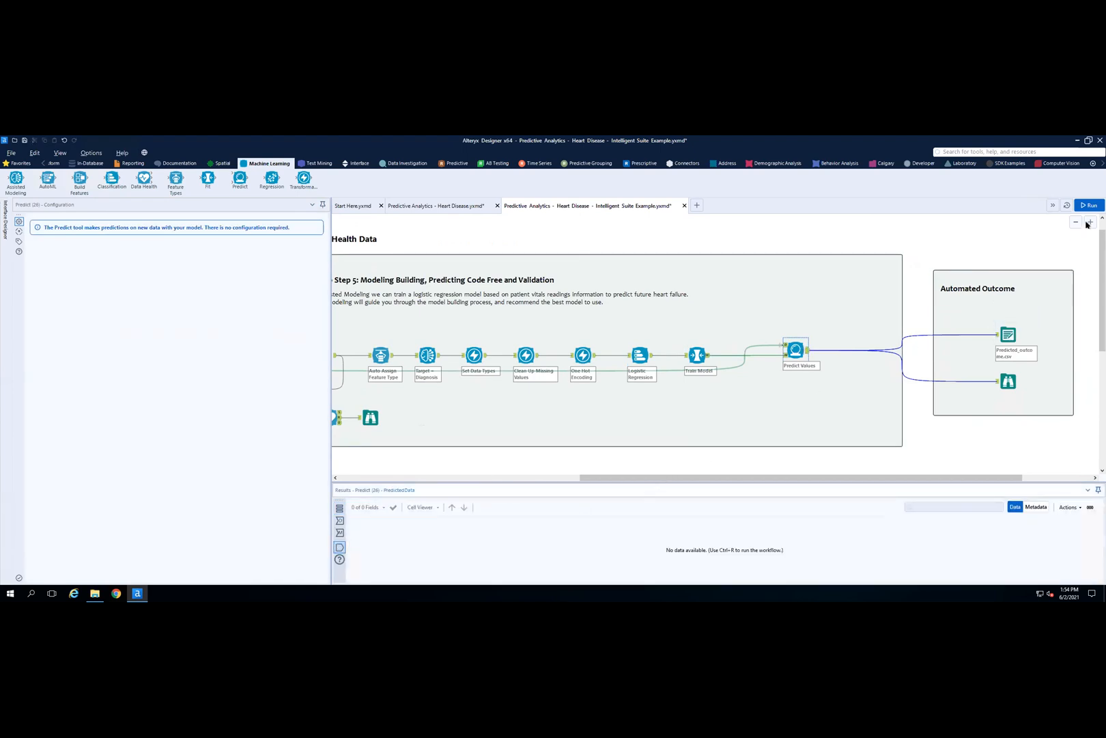
pyautogui.click(1009, 334)
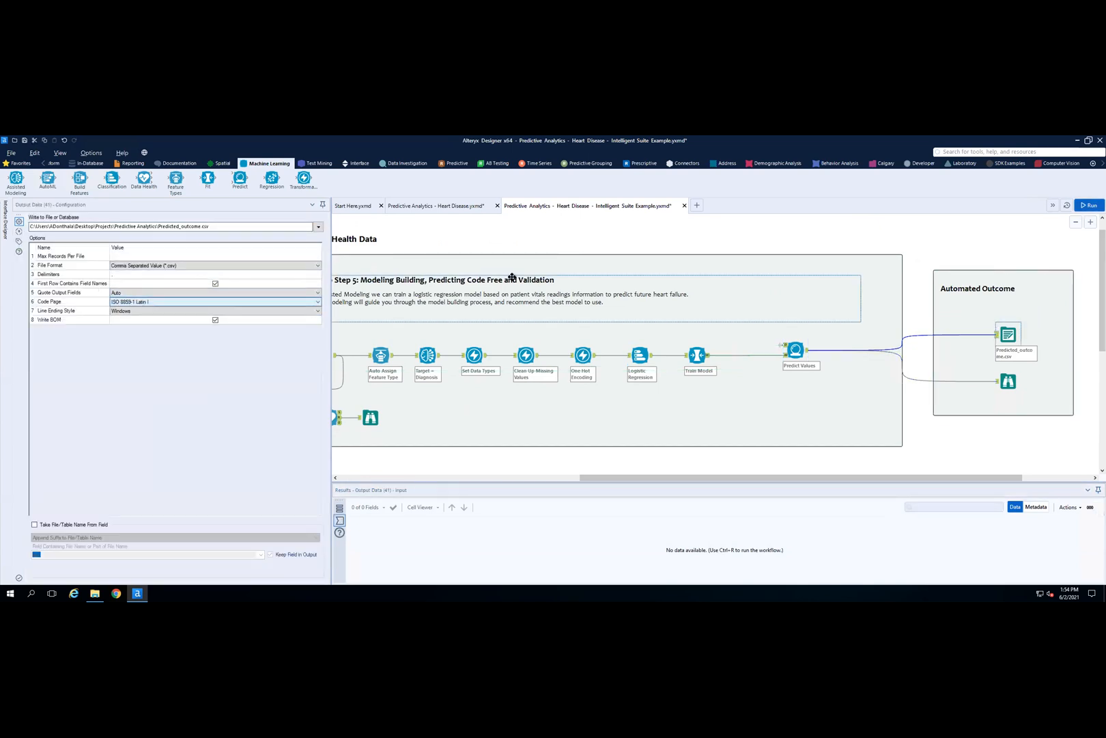
# - Run the workflow, and examine the Predict Values output in an enlarged results area, tracing it back to the training/validation sample split
pyautogui.click(1088, 204)
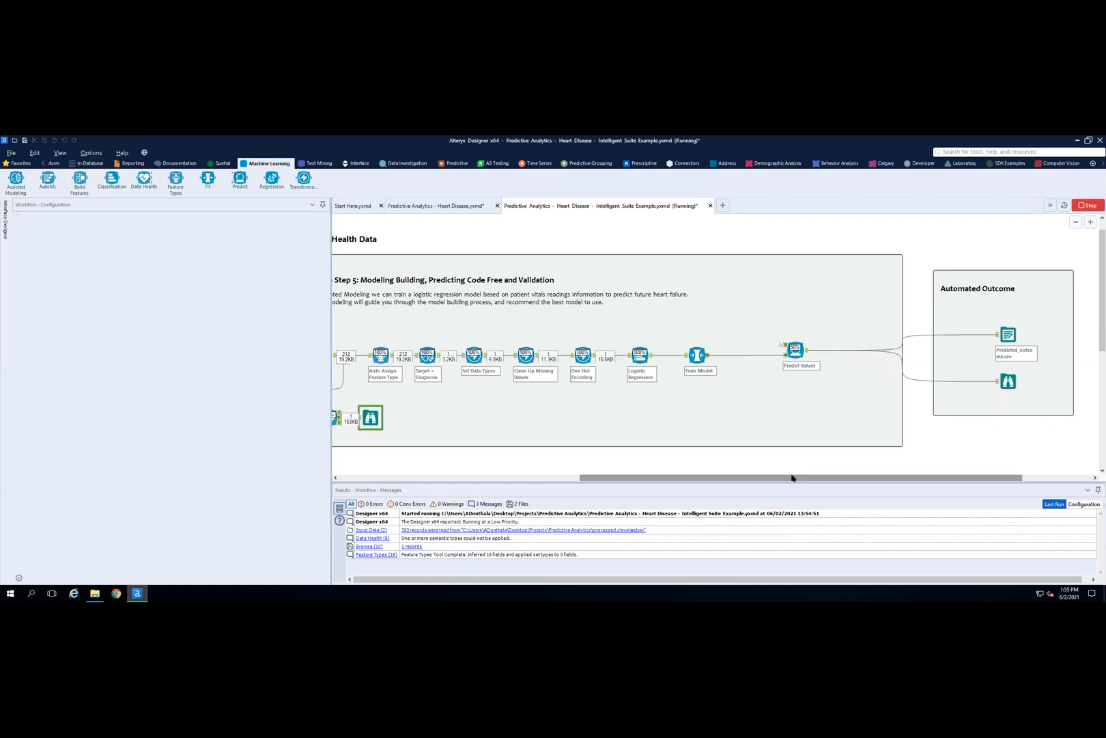
pyautogui.click(796, 350)
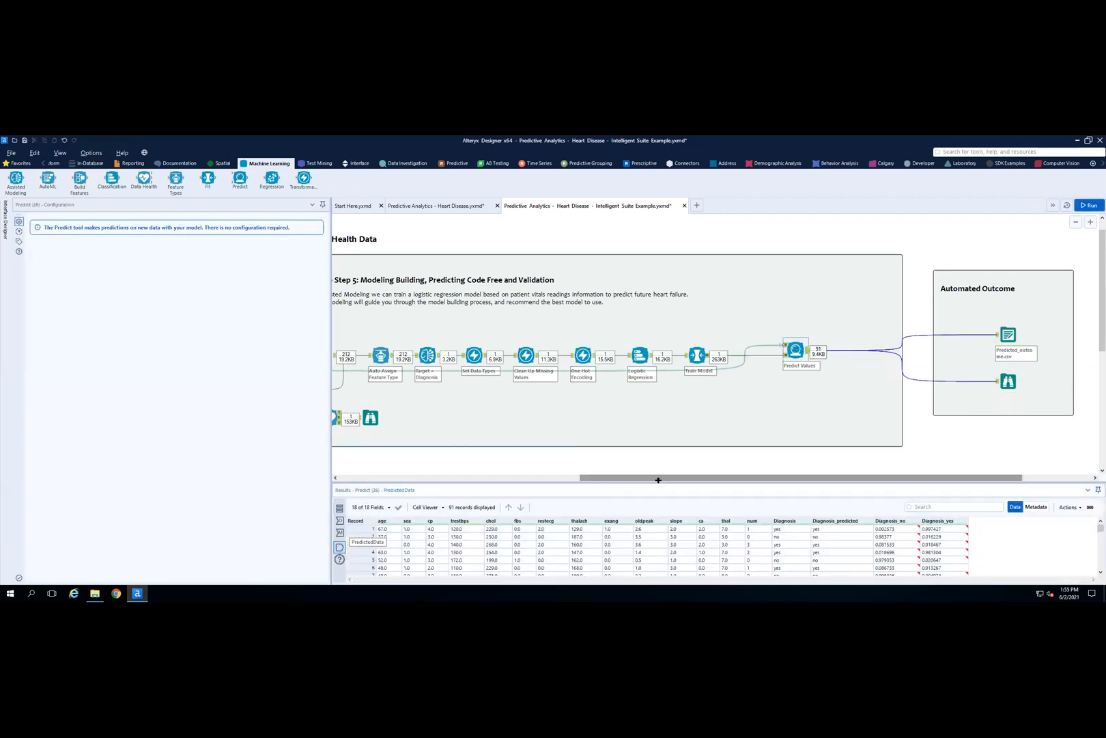
pyautogui.moveTo(659, 482); pyautogui.dragTo(658, 425)
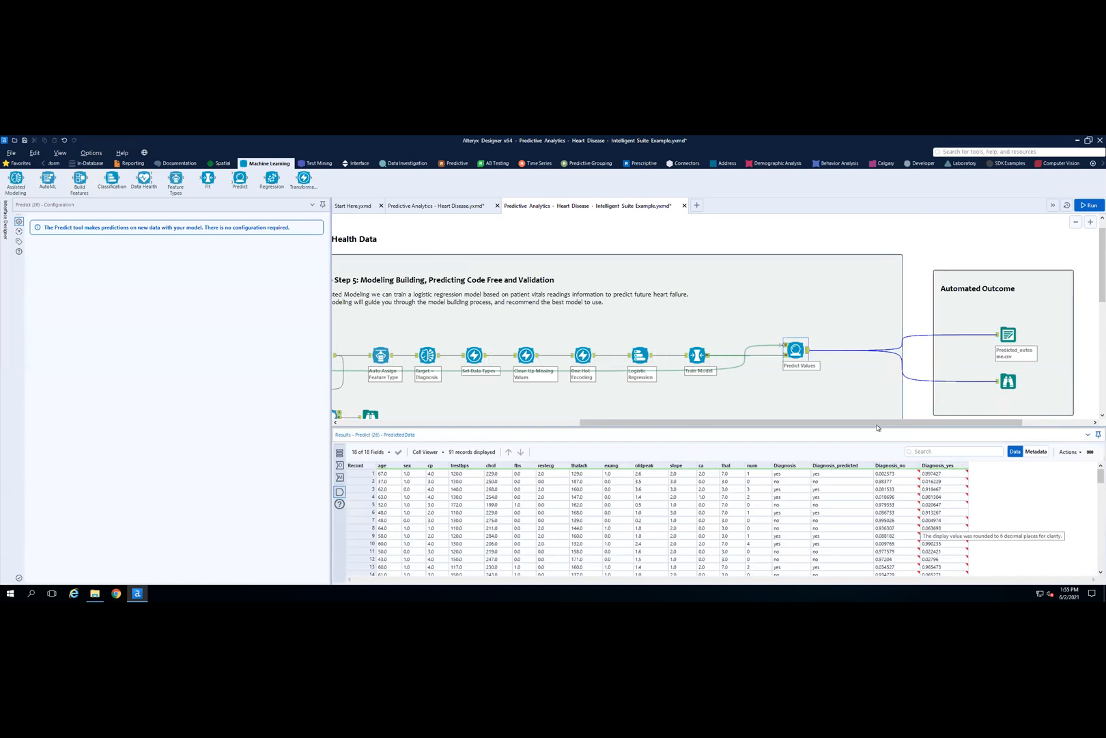
pyautogui.moveTo(728, 424); pyautogui.dragTo(534, 413)
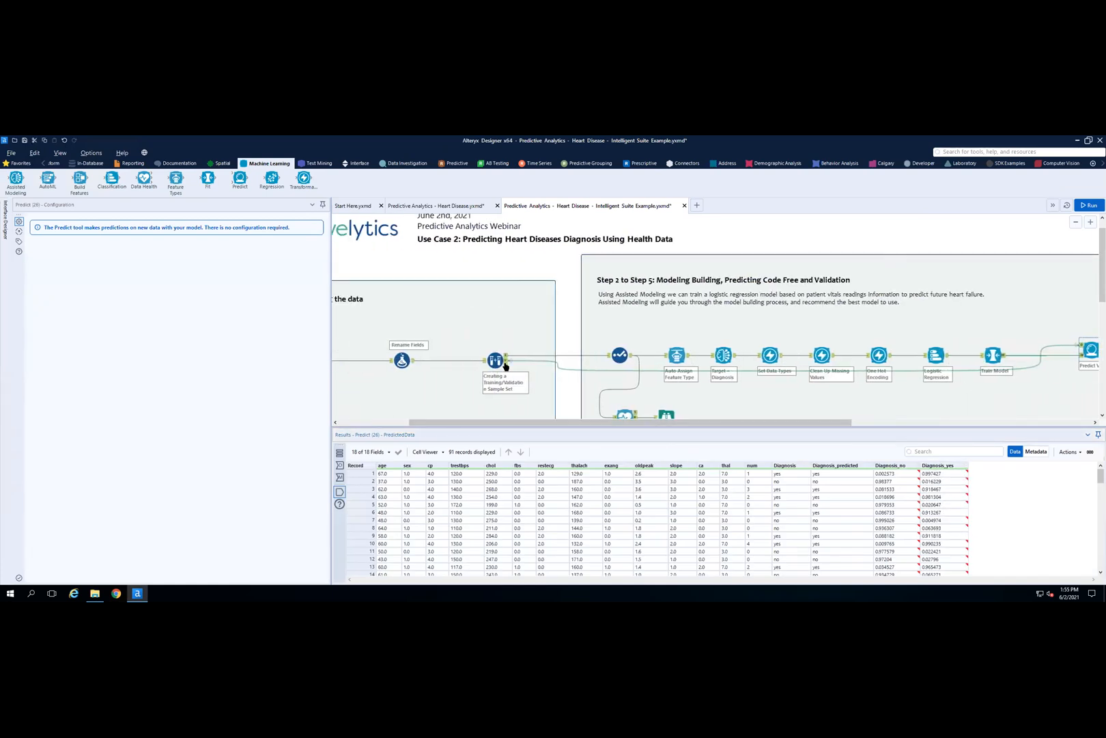
pyautogui.moveTo(726, 421); pyautogui.dragTo(935, 423)
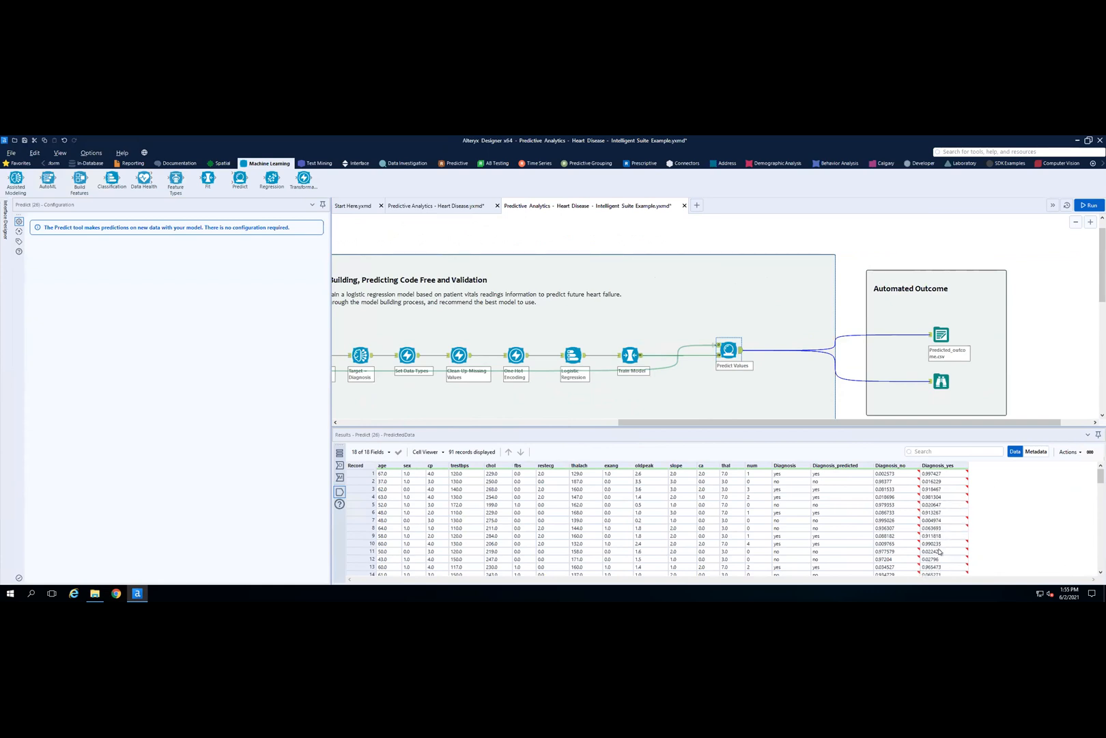
# - Examine the data profile of the Browse tool under Automated Outcome, and review the whole pipeline back to the data import
pyautogui.scroll(-1, 983, 386)
pyautogui.scroll(-1, 984, 386)
pyautogui.click(942, 346)
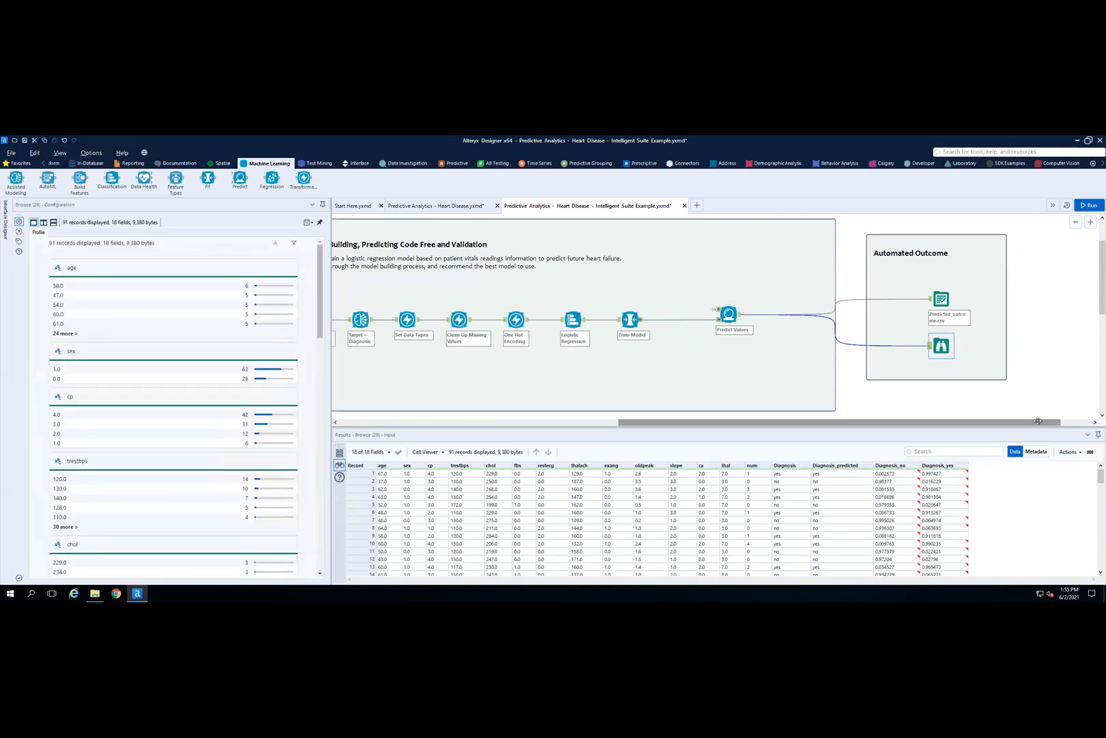
pyautogui.hscroll(2, 1035, 419)
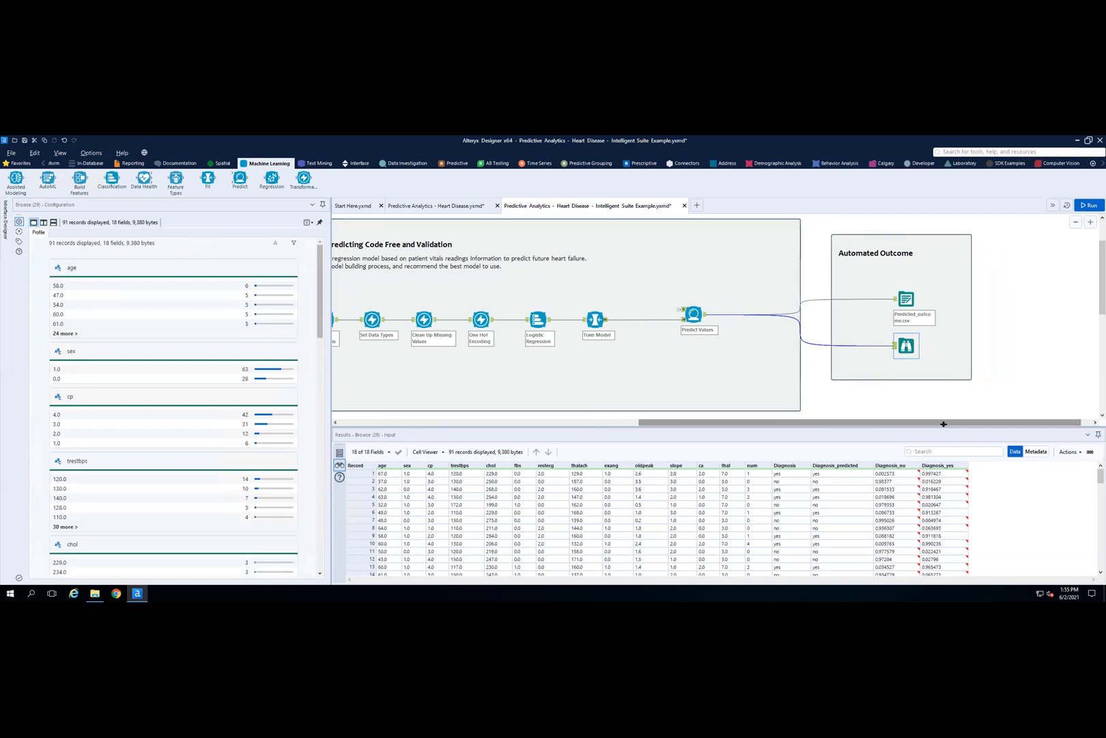
pyautogui.moveTo(934, 425)
pyautogui.mouseDown()
pyautogui.moveTo(786, 435)
pyautogui.moveTo(846, 438)
pyautogui.moveTo(823, 439)
pyautogui.mouseUp()
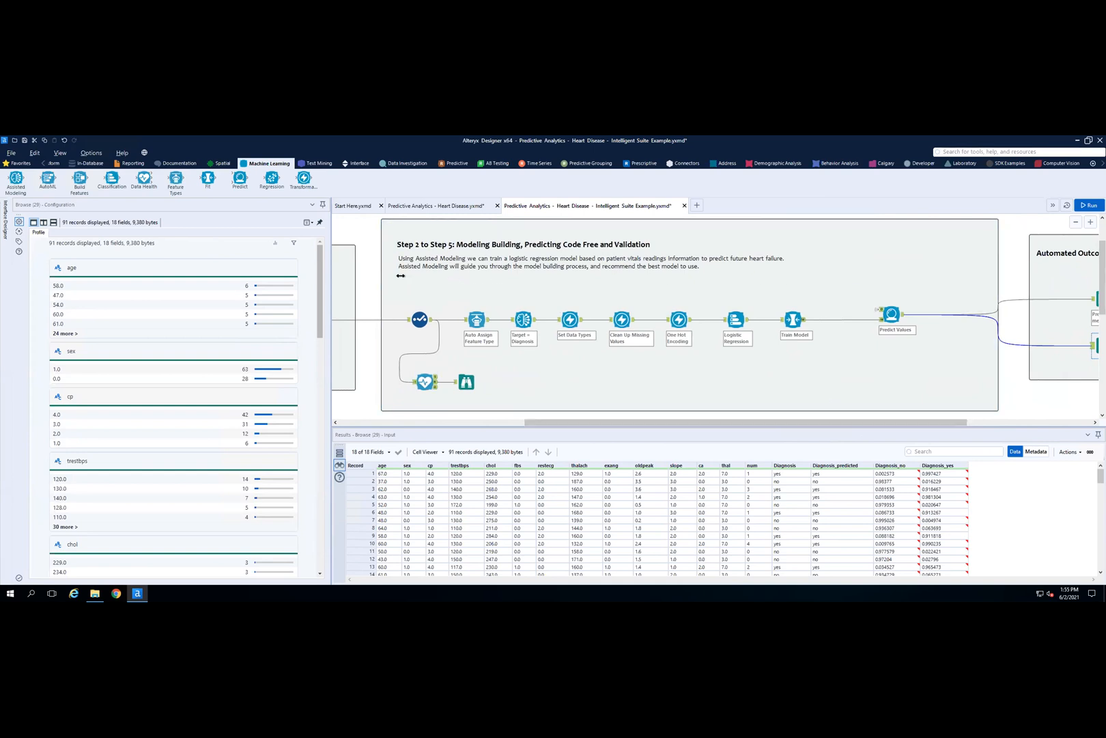
pyautogui.moveTo(927, 424); pyautogui.dragTo(984, 429)
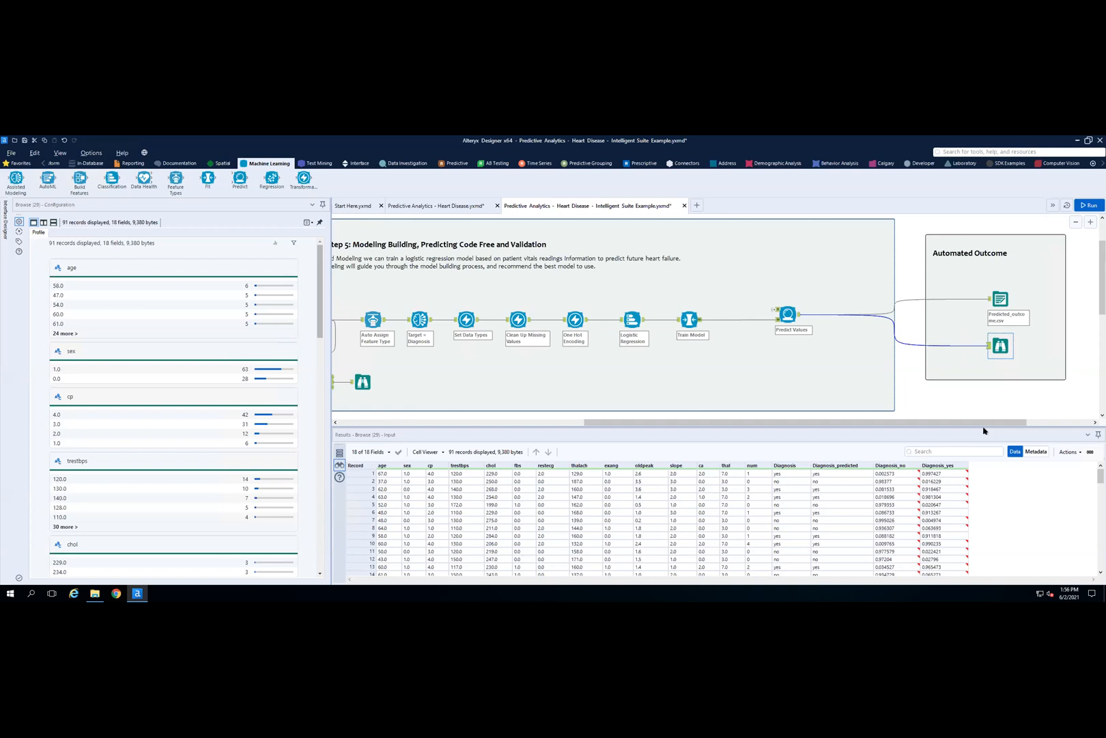
pyautogui.moveTo(478, 136)
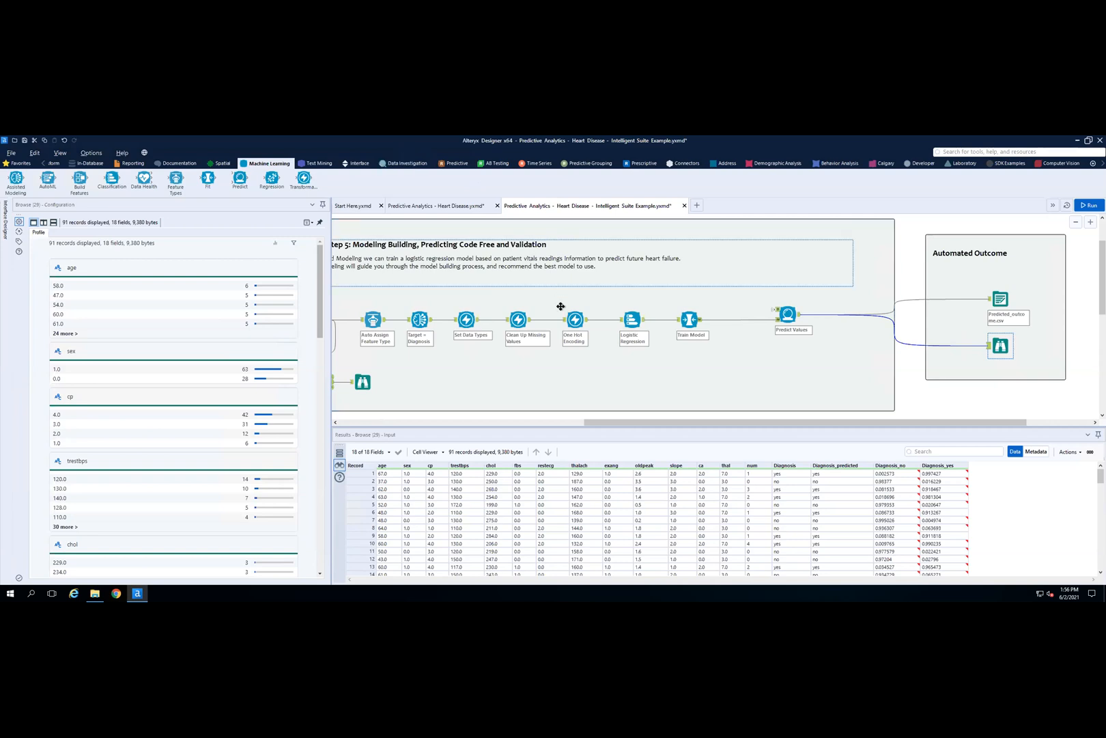
pyautogui.moveTo(706, 424); pyautogui.dragTo(501, 405)
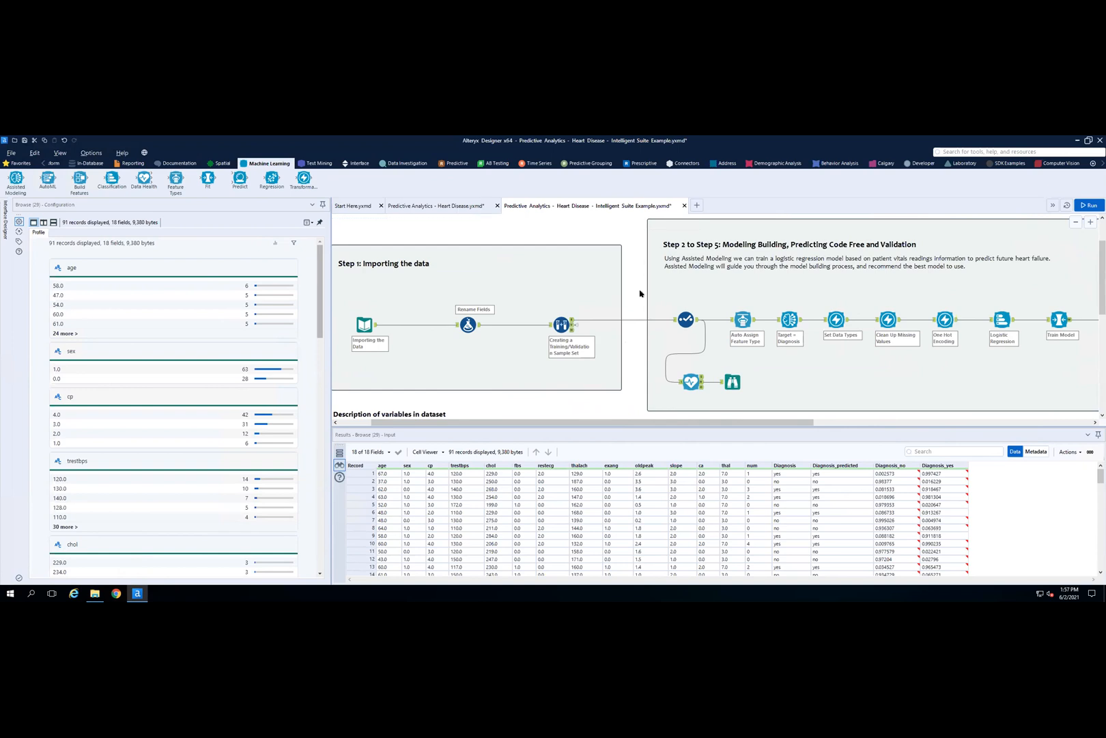
# - Save the Intelligent Suite Example workflow and the Predictive Analytics - Heart Disease workflow
pyautogui.click(498, 231)
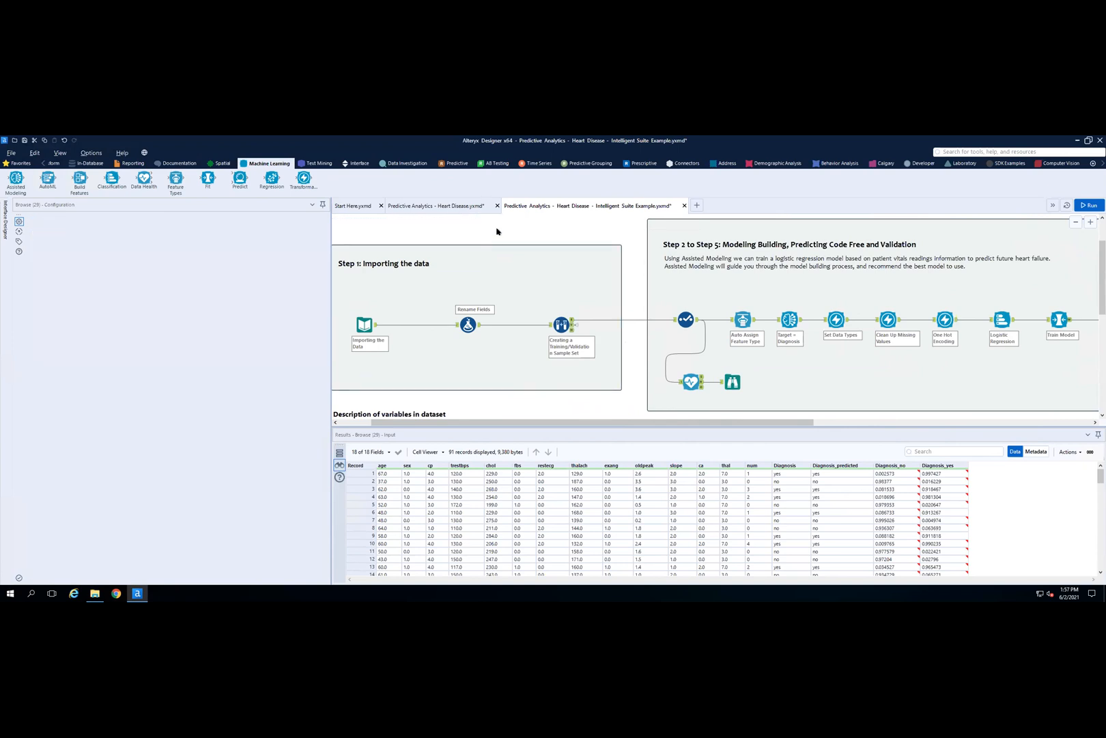
pyautogui.hotkey('ctrl', 's')
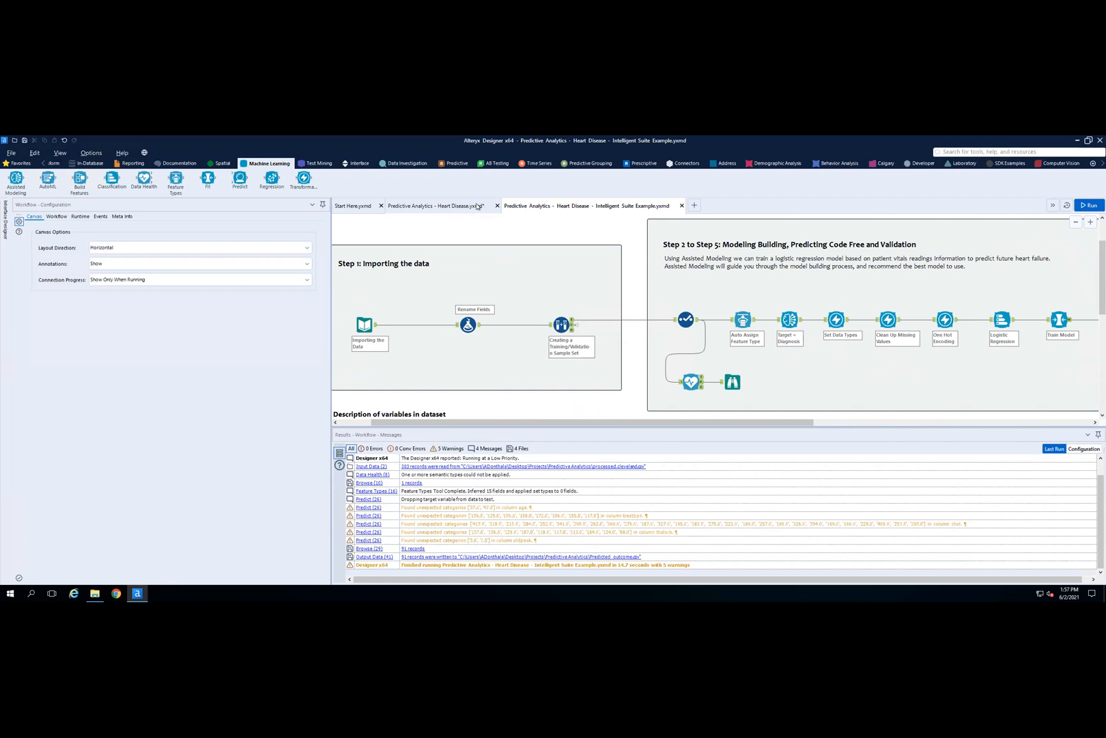
pyautogui.click(477, 206)
pyautogui.hotkey('ctrl', 's')
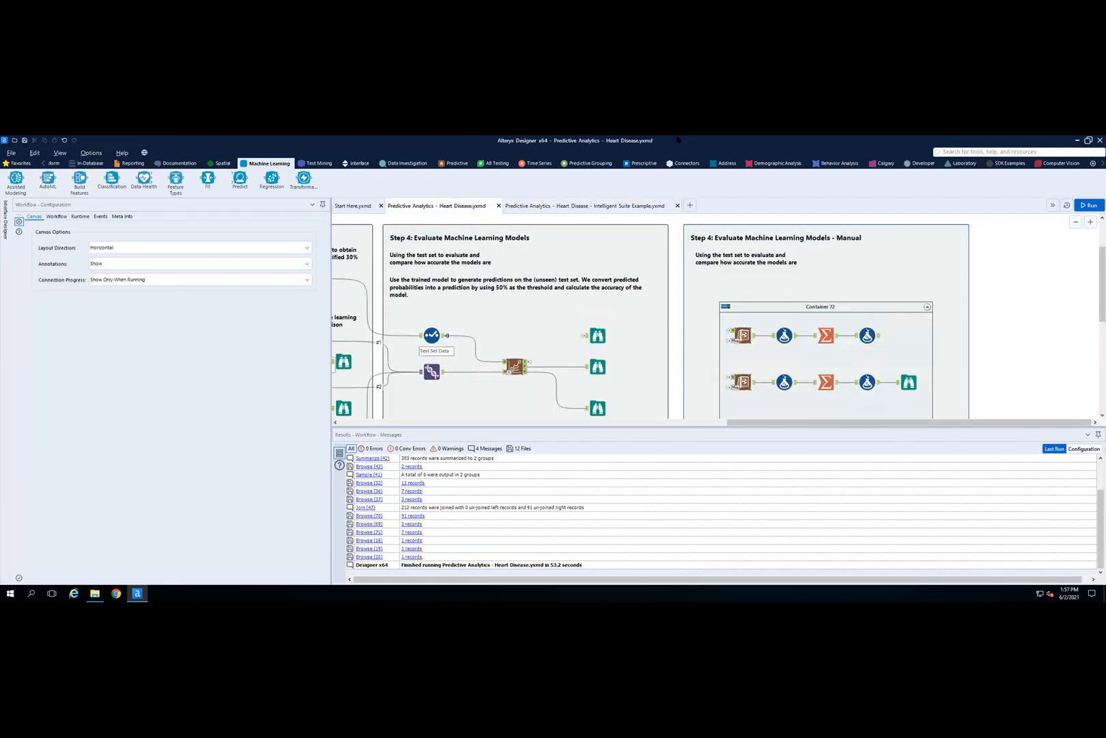